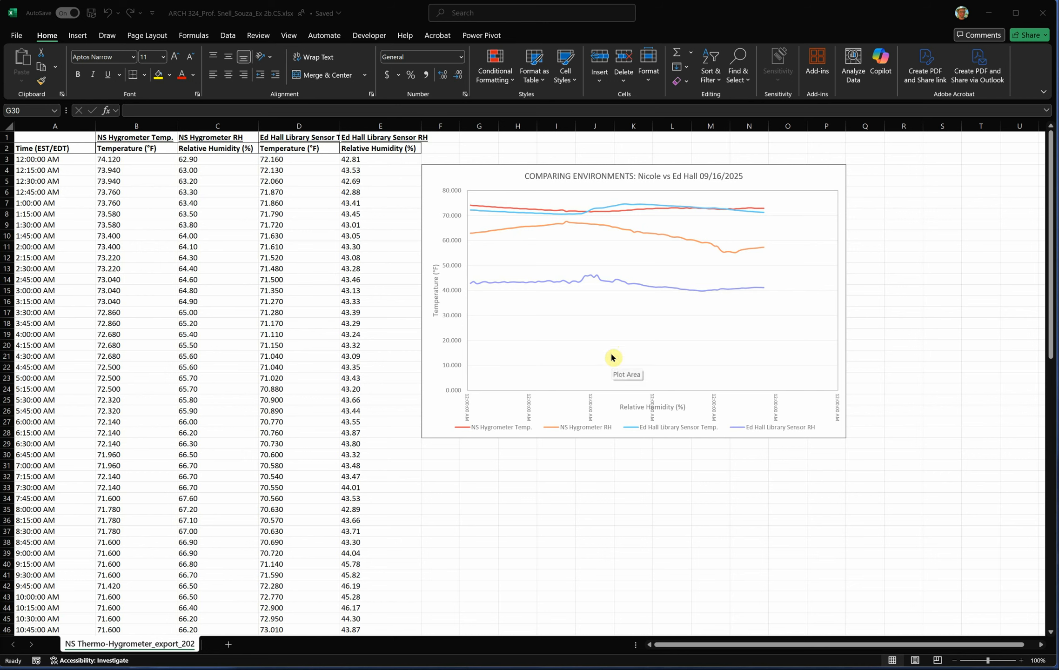
- Shrink the chart's plot area vertically so the horizontal axis labels sit clear of the Relative Humidity (%) title
{"action": "left_click", "coordinate": [597, 510]}
{"action": "left_click", "coordinate": [630, 386]}
{"action": "left_click_drag", "start_coordinate": [650, 390], "coordinate": [639, 410]}
{"action": "left_click", "coordinate": [656, 377]}
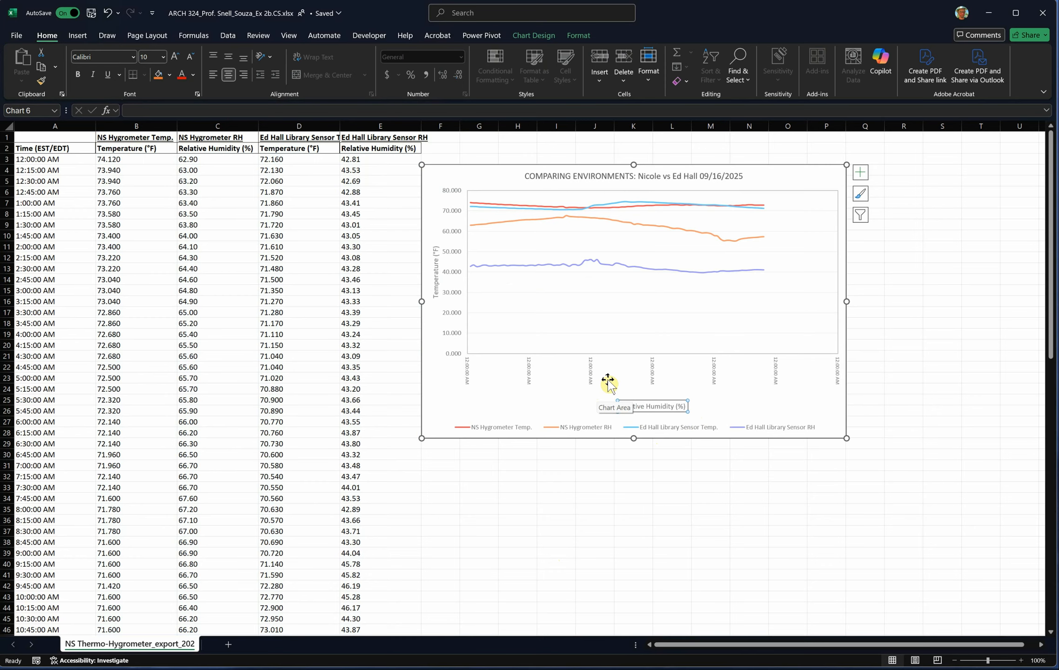
- Examine the chart's horizontal axis time labels and compare them with the values in the Time column
{"action": "scroll", "coordinate": [608, 383], "scroll_direction": "up", "scroll_amount": 3, "text": "ctrl"}
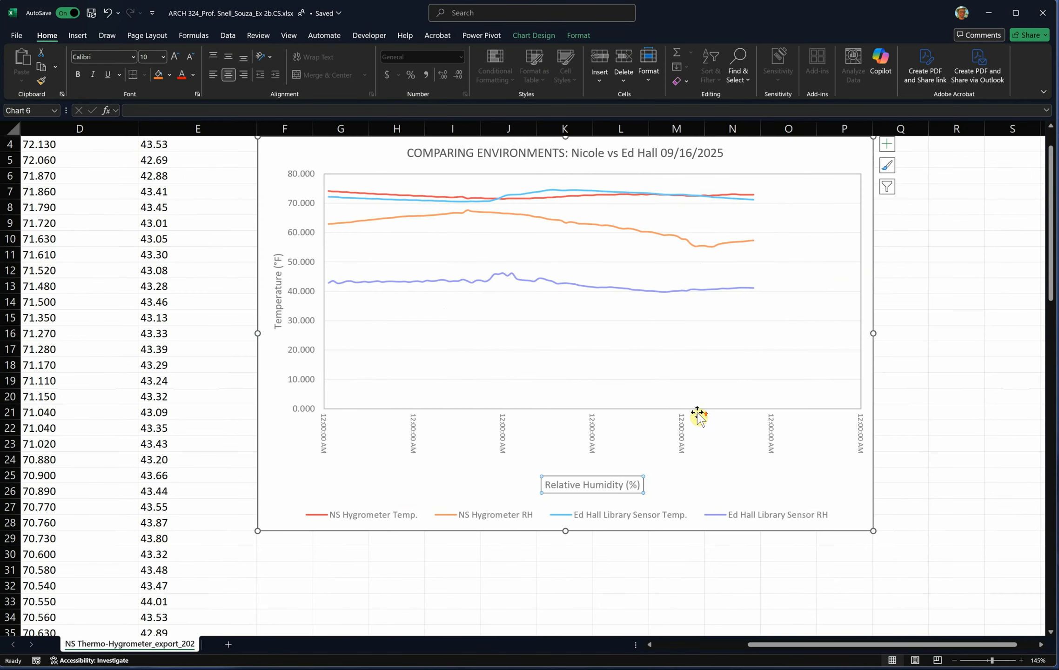
{"action": "left_click", "coordinate": [683, 438]}
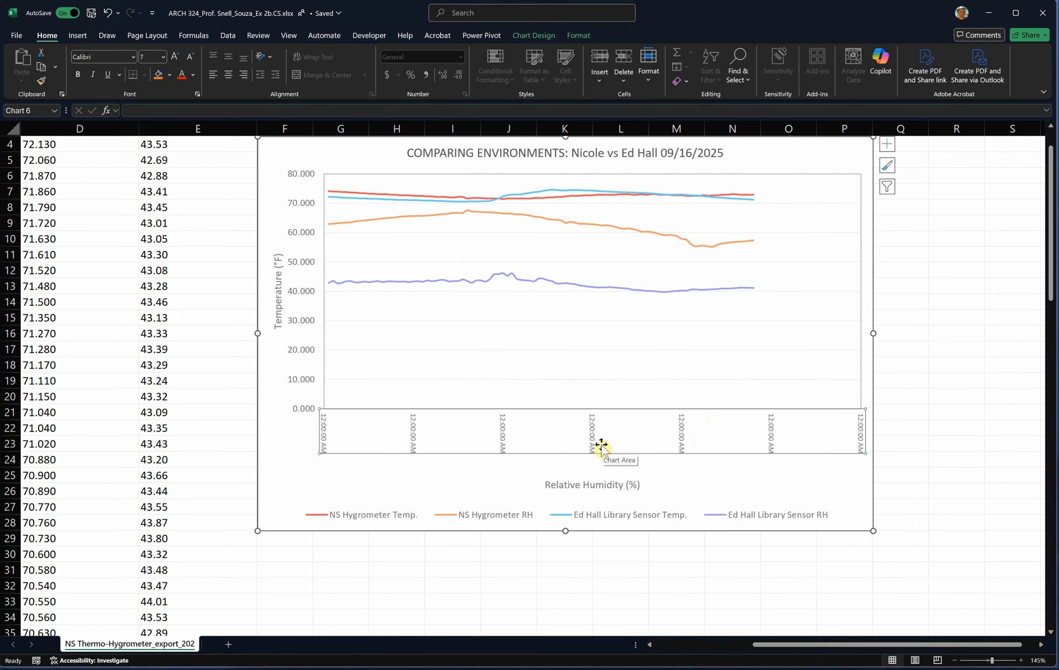
{"action": "scroll", "coordinate": [604, 442], "scroll_direction": "down", "scroll_amount": 3, "text": "ctrl"}
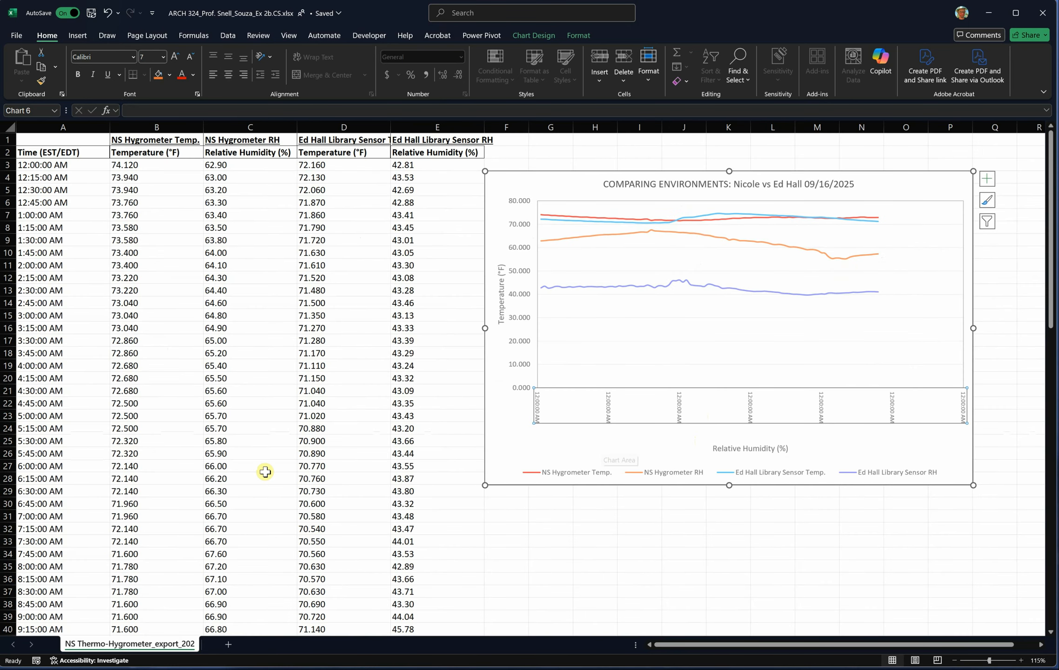
{"action": "scroll", "coordinate": [212, 429], "scroll_direction": "down", "scroll_amount": 1, "text": "ctrl"}
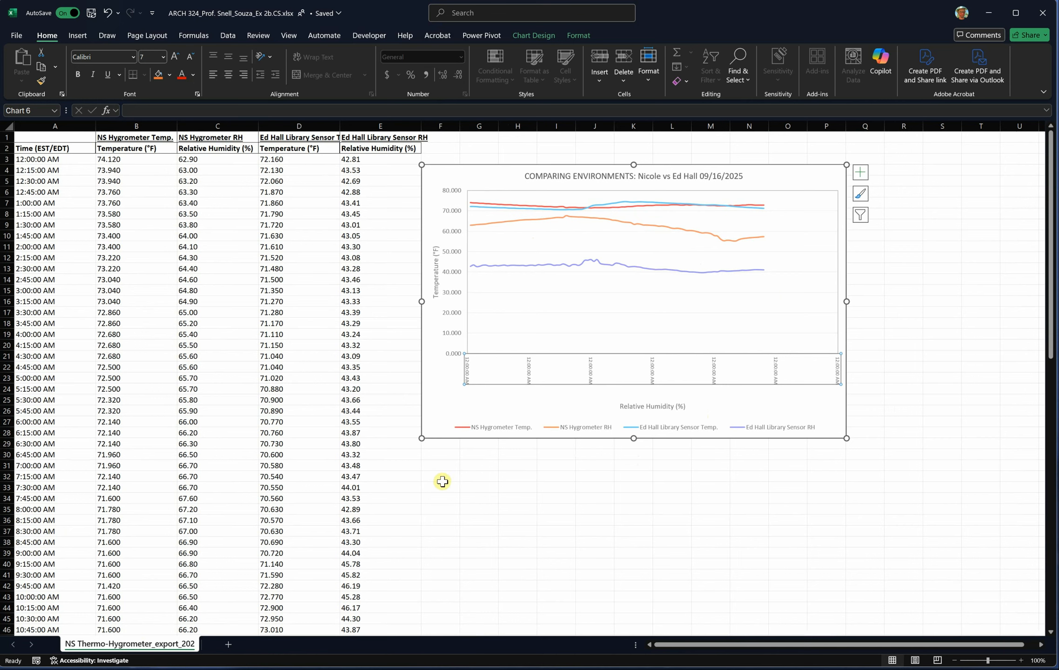
{"action": "left_click", "coordinate": [441, 465]}
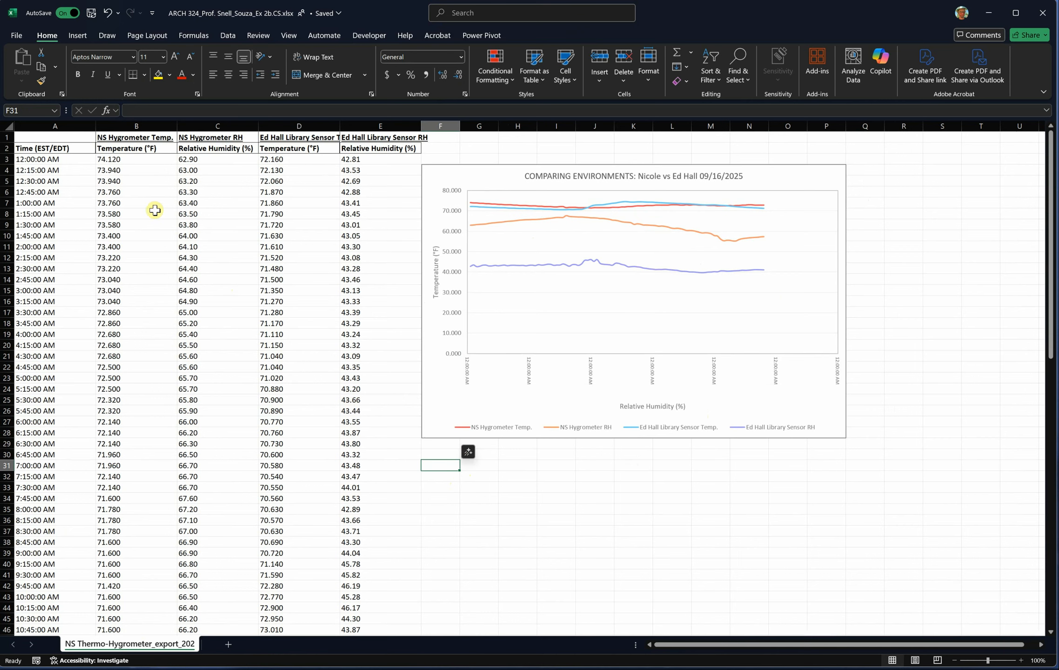
{"action": "left_click", "coordinate": [105, 161]}
{"action": "left_click", "coordinate": [46, 172]}
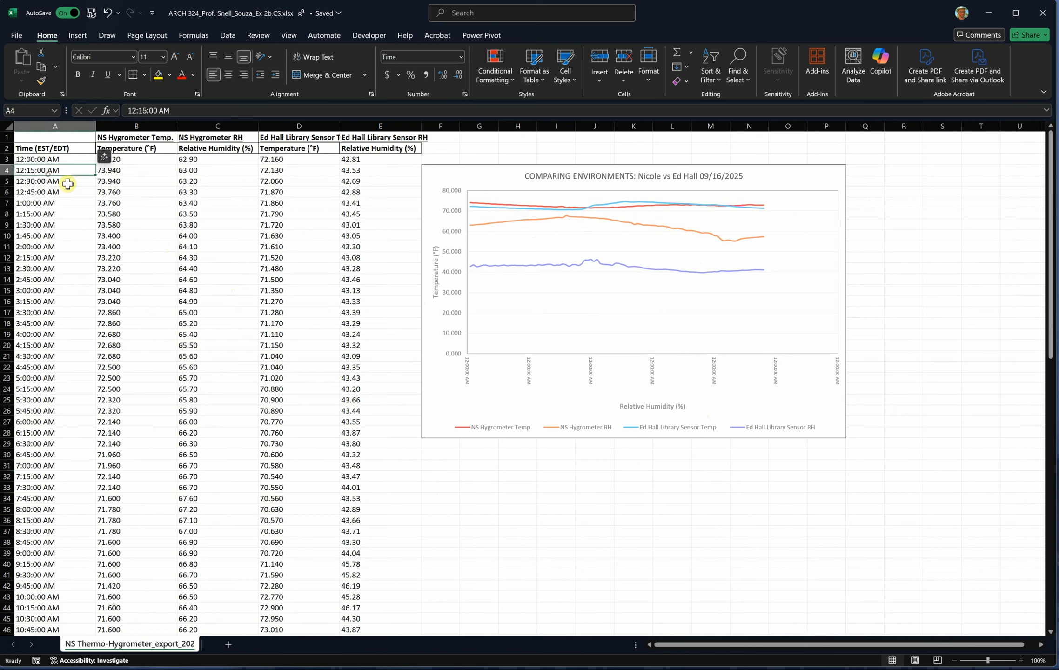
- Enter a formula in cell F31 that adds C3 and E18
{"action": "left_click", "coordinate": [436, 469]}
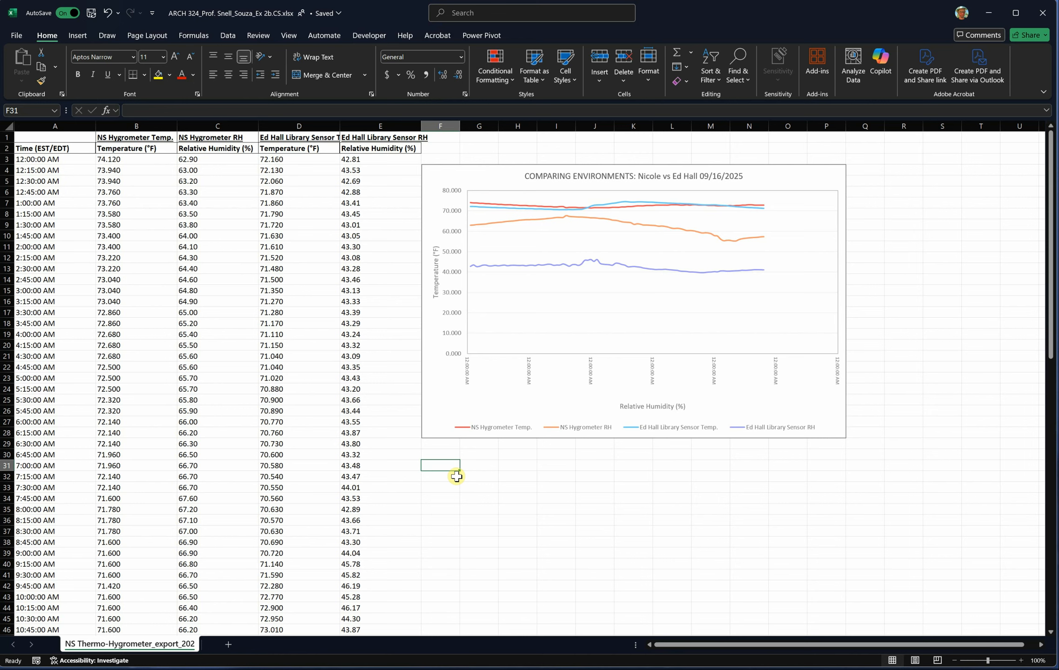
{"action": "type", "text": "="}
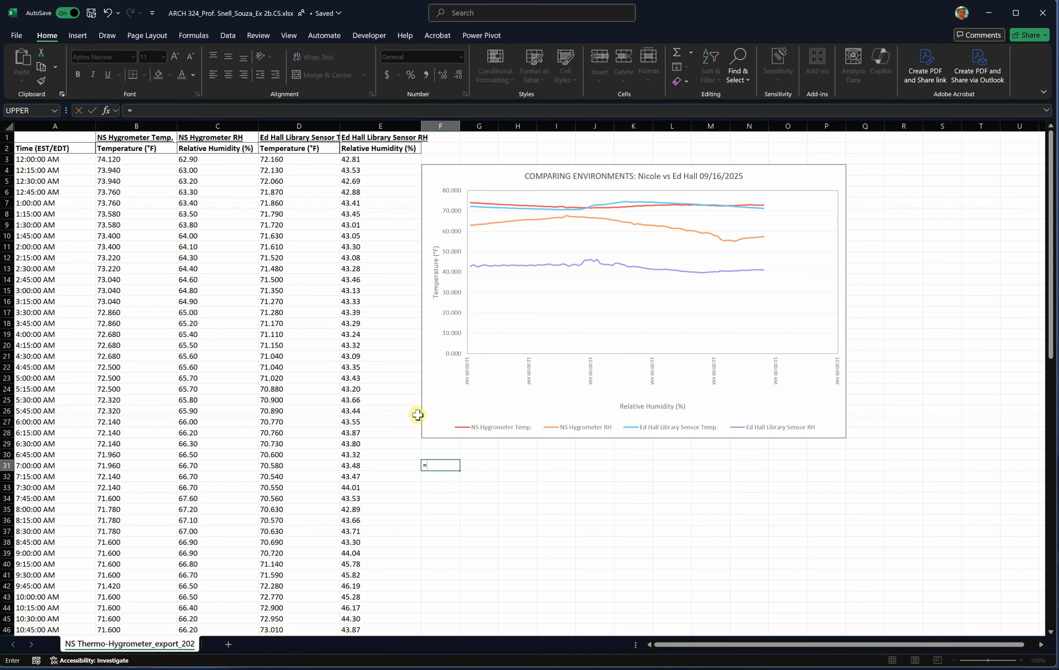
{"action": "left_click", "coordinate": [139, 112]}
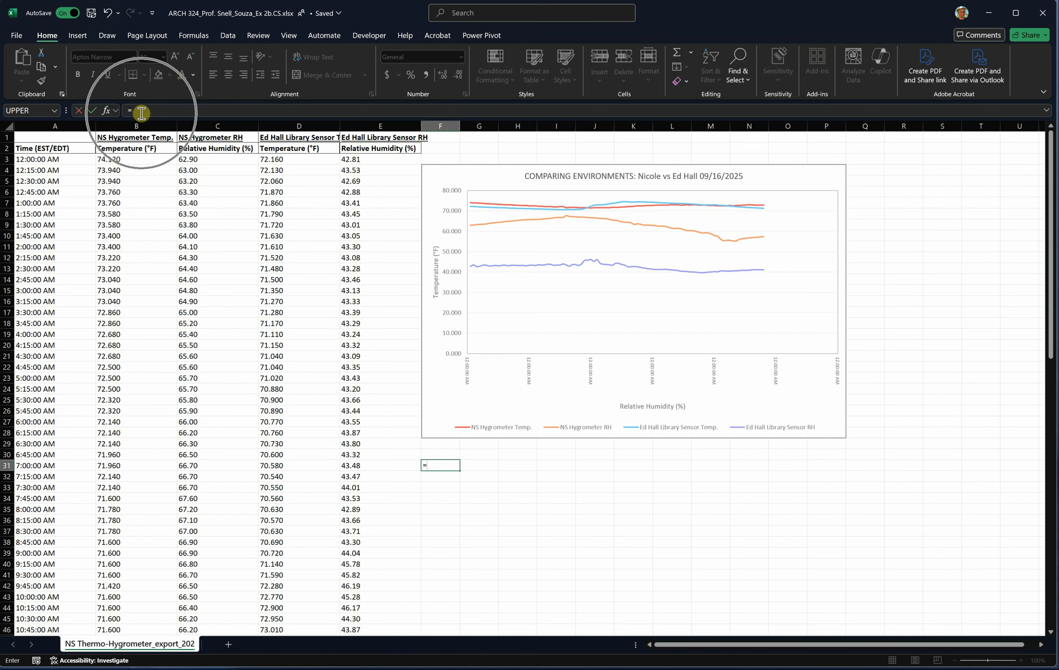
{"action": "left_click", "coordinate": [186, 158]}
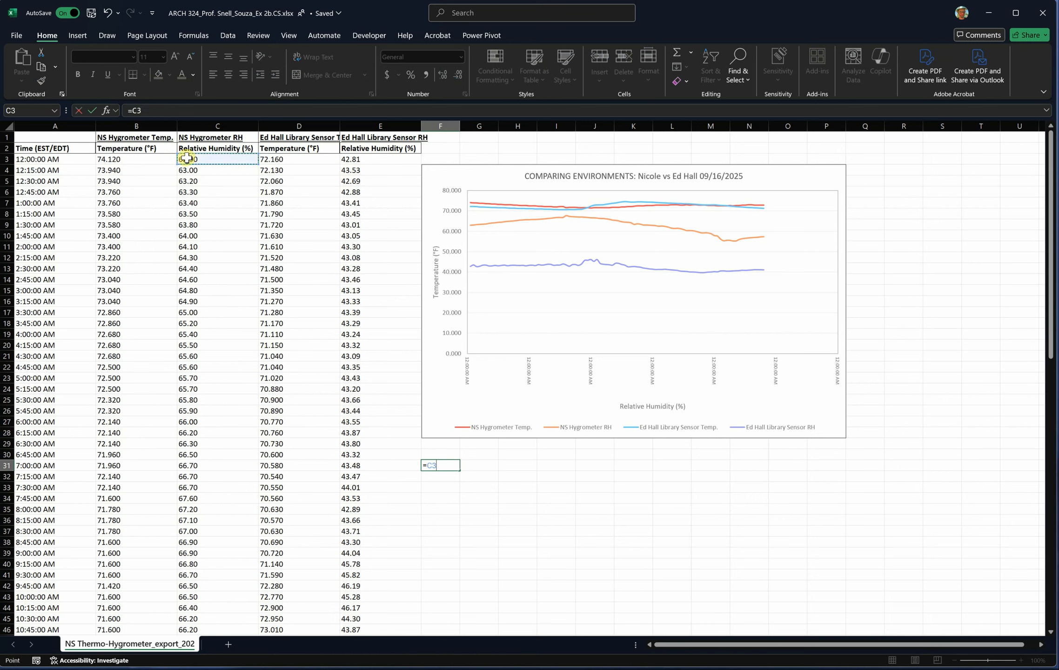
{"action": "type", "text": "+"}
{"action": "left_click", "coordinate": [358, 324]}
{"action": "key", "text": "Return"}
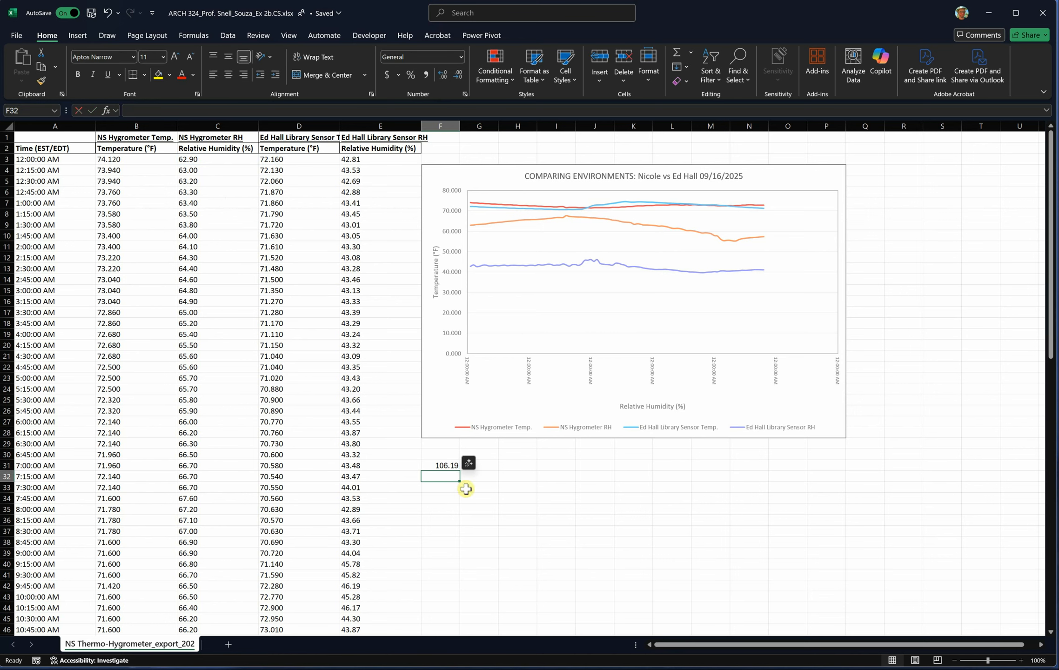
- Review the formula in cell F31 and delete the cell's contents
{"action": "left_click", "coordinate": [447, 465]}
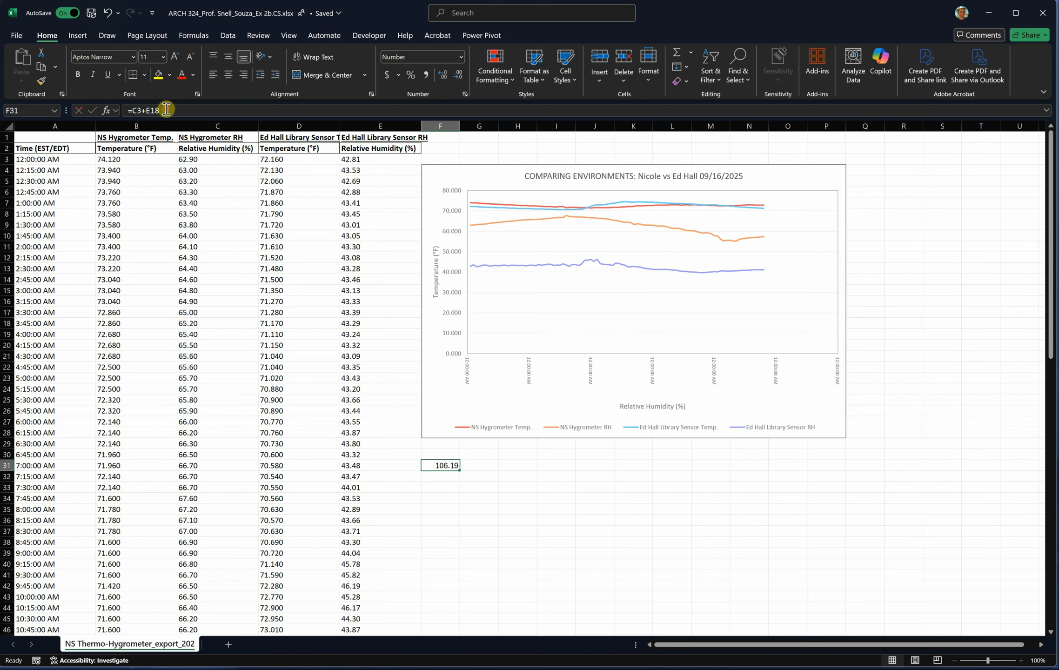
{"action": "left_click_drag", "start_coordinate": [161, 110], "coordinate": [126, 110]}
{"action": "left_click", "coordinate": [477, 550]}
{"action": "left_click", "coordinate": [439, 462]}
{"action": "left_click", "coordinate": [503, 554]}
{"action": "left_click", "coordinate": [488, 554]}
{"action": "left_click", "coordinate": [447, 464]}
{"action": "key", "text": "Delete"}
{"action": "left_click", "coordinate": [454, 517]}
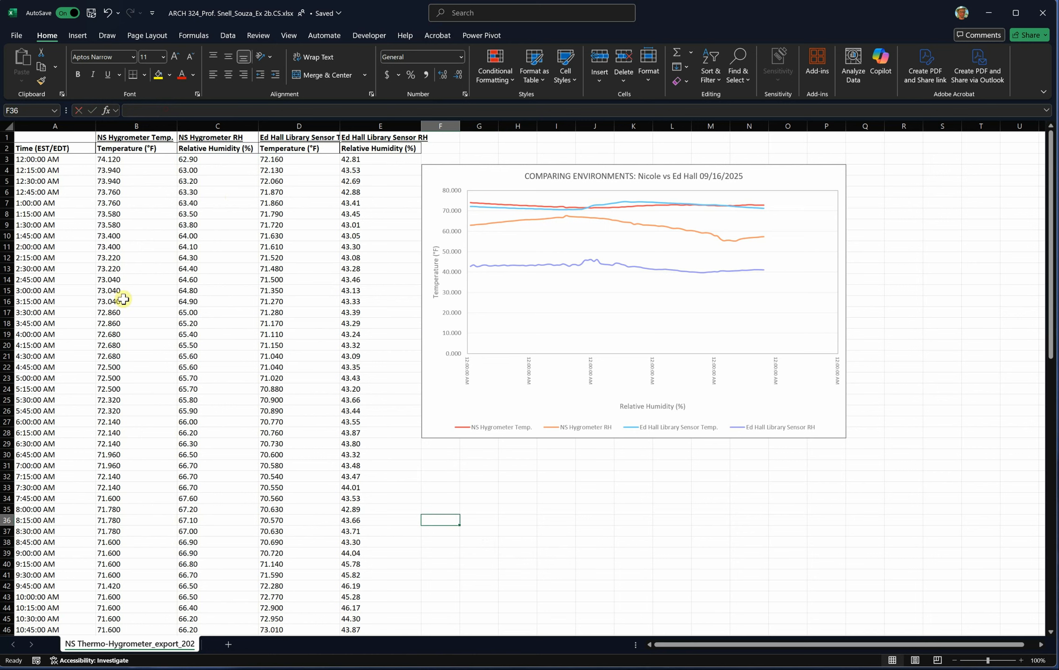
- Open the number format settings for B3:B22 and preview the Currency, Date, Time and Percentage categories
{"action": "left_click", "coordinate": [109, 156]}
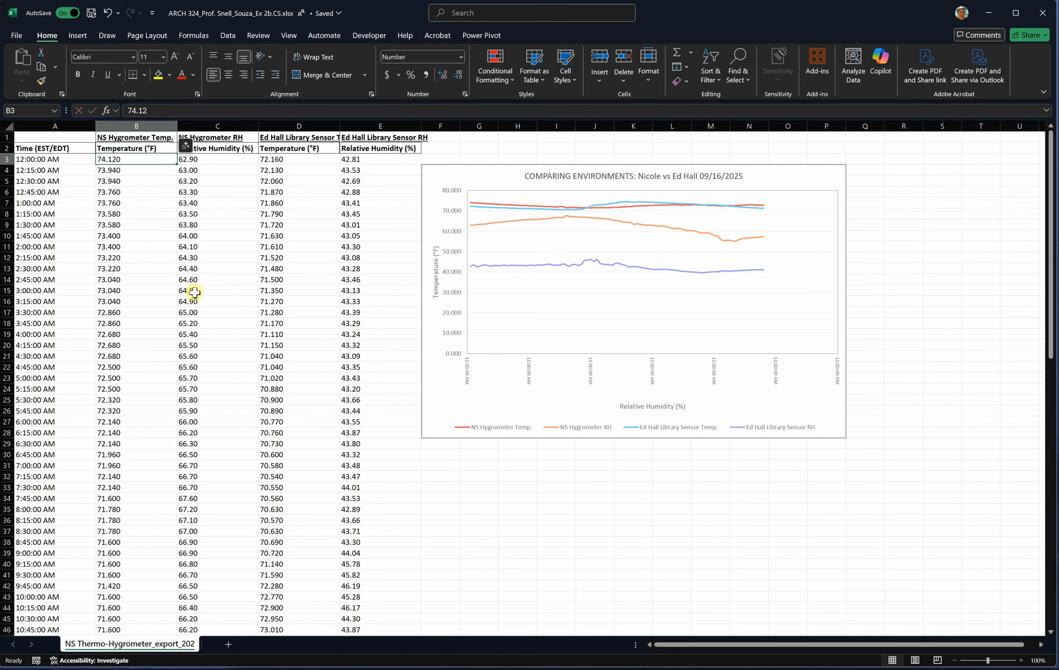
{"action": "left_click", "coordinate": [144, 223]}
{"action": "left_click_drag", "start_coordinate": [116, 159], "coordinate": [129, 372]}
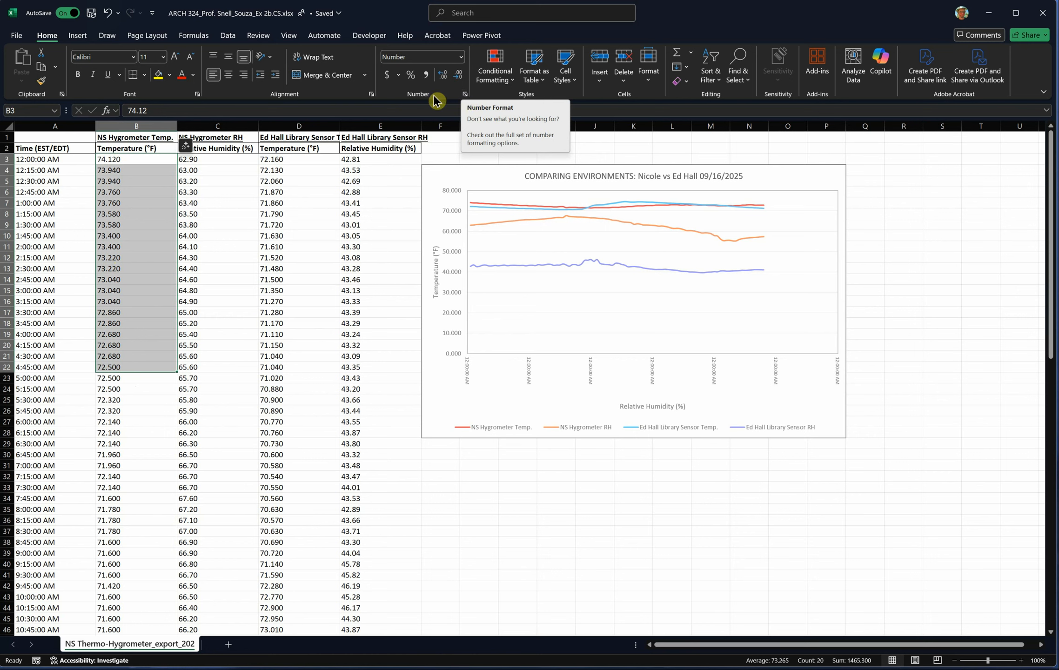
{"action": "left_click", "coordinate": [465, 95]}
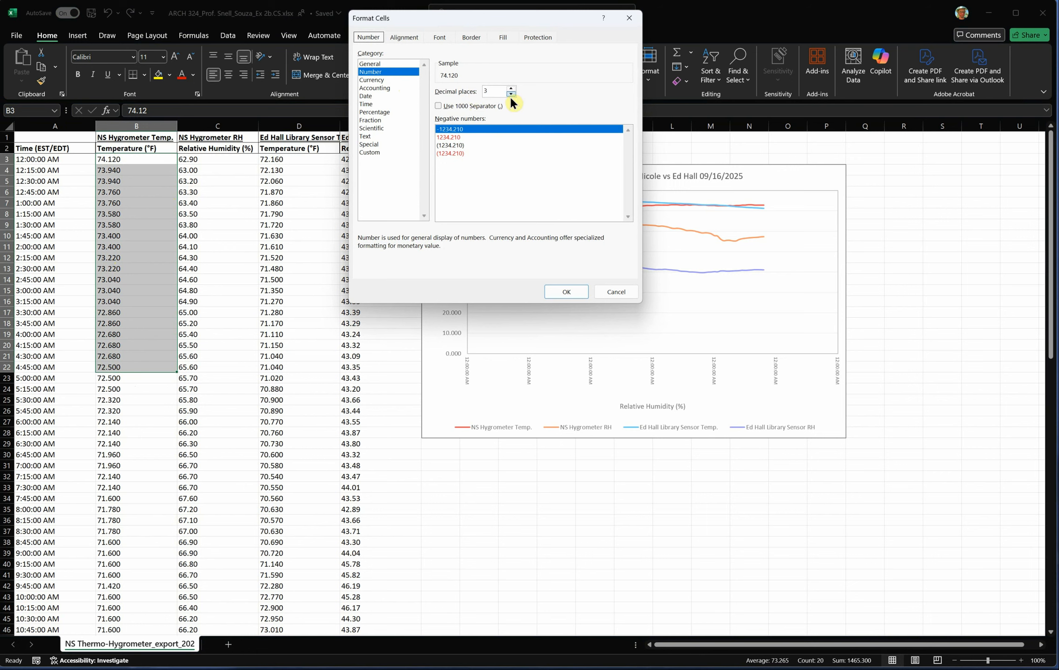
{"action": "left_click", "coordinate": [379, 80]}
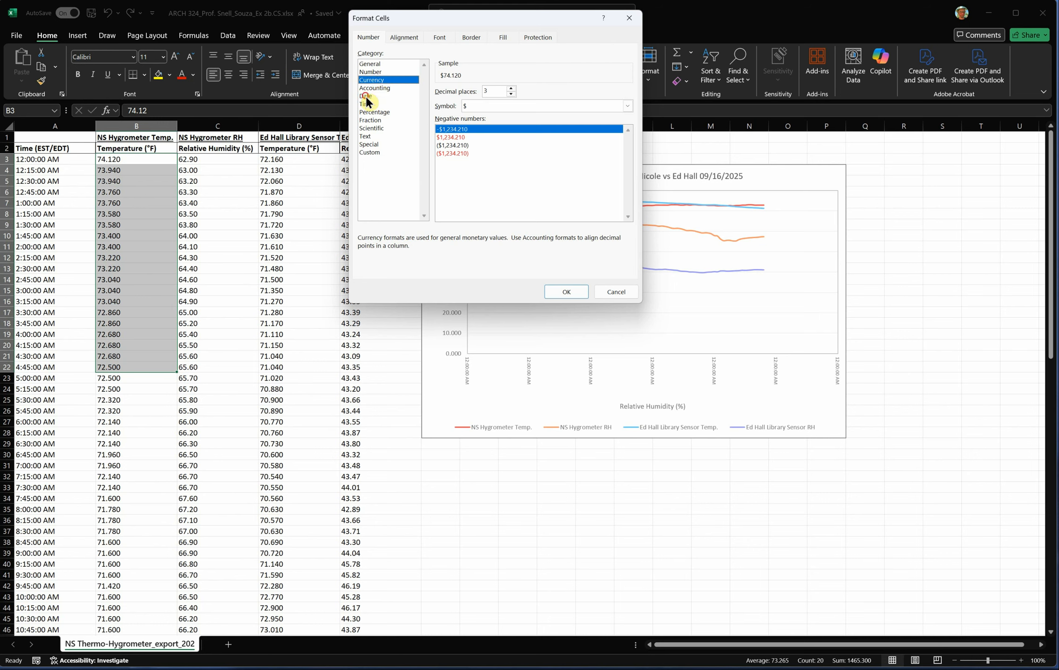
{"action": "left_click", "coordinate": [366, 95]}
{"action": "left_click", "coordinate": [372, 104]}
{"action": "left_click", "coordinate": [381, 112]}
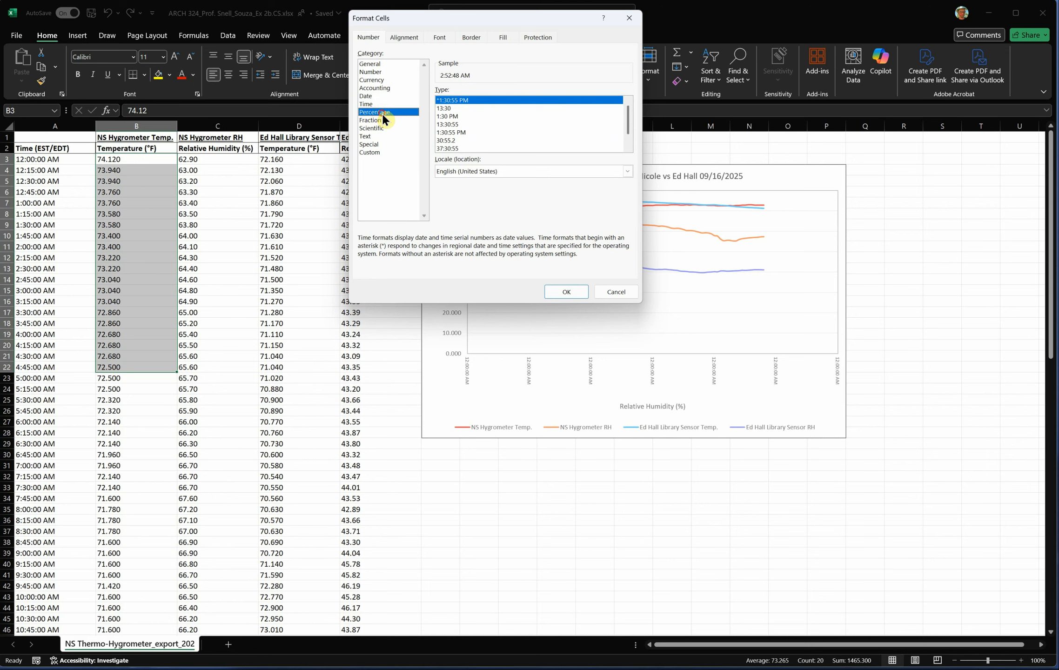
- Preview the Custom h:mm and Time 13:30 formats for B3:B22 and close the settings without applying them
{"action": "left_click", "coordinate": [371, 153]}
{"action": "left_click_drag", "start_coordinate": [629, 189], "coordinate": [629, 162]}
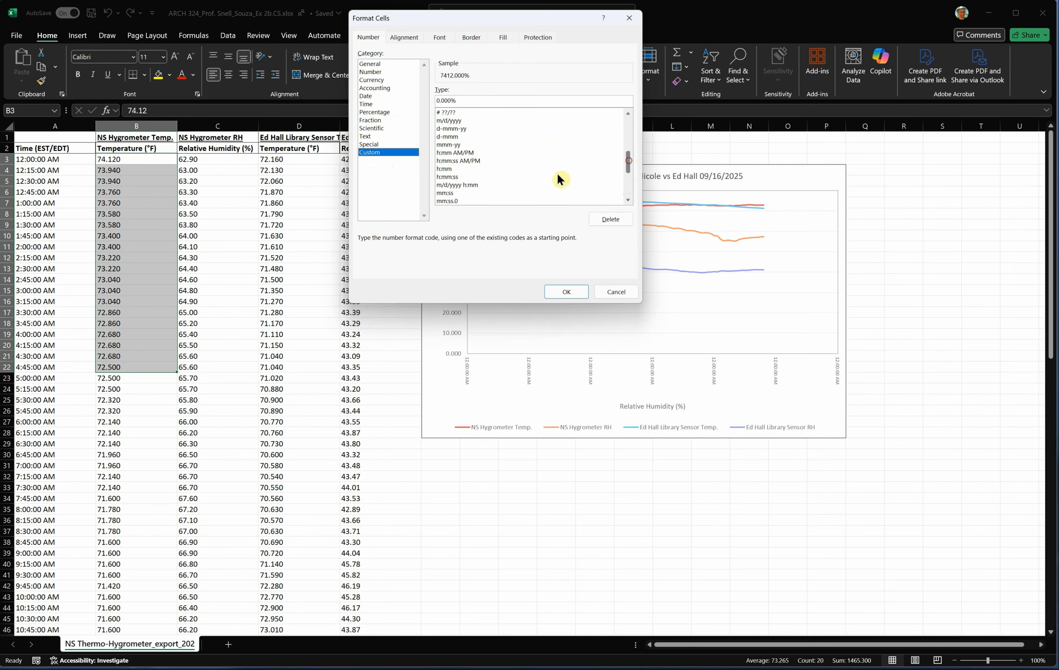
{"action": "left_click", "coordinate": [446, 169]}
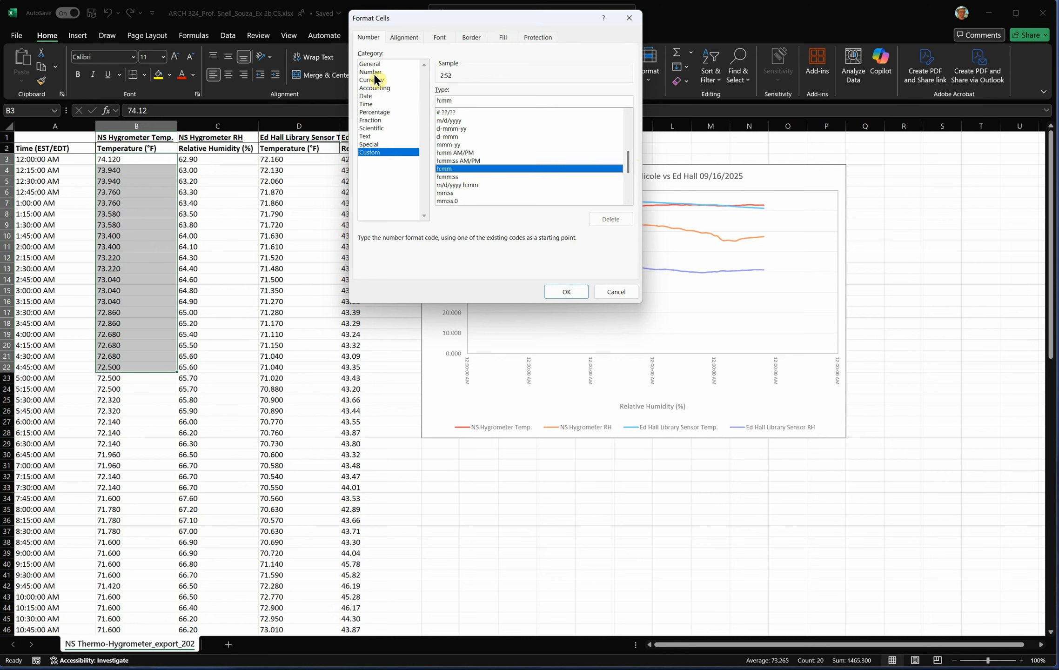
{"action": "left_click", "coordinate": [368, 104]}
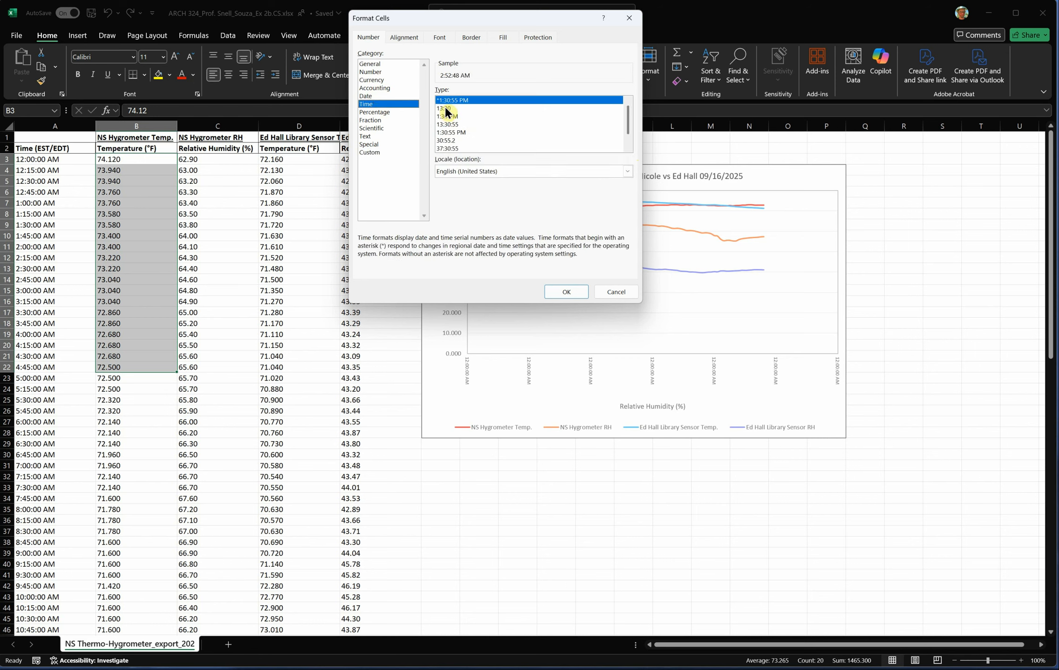
{"action": "left_click", "coordinate": [446, 108]}
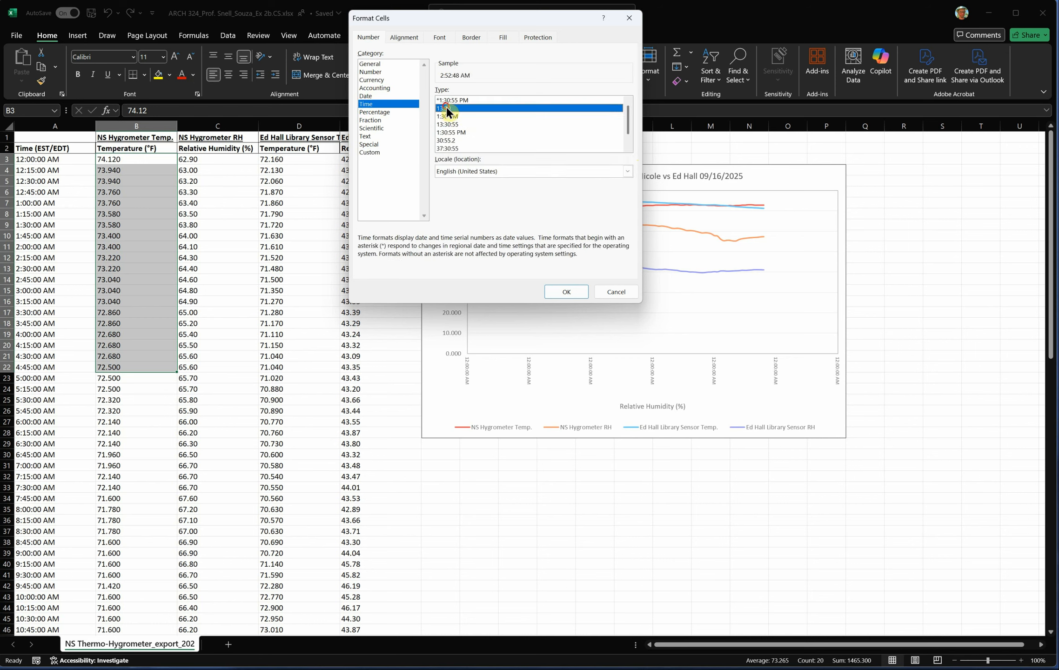
{"action": "left_click", "coordinate": [615, 292]}
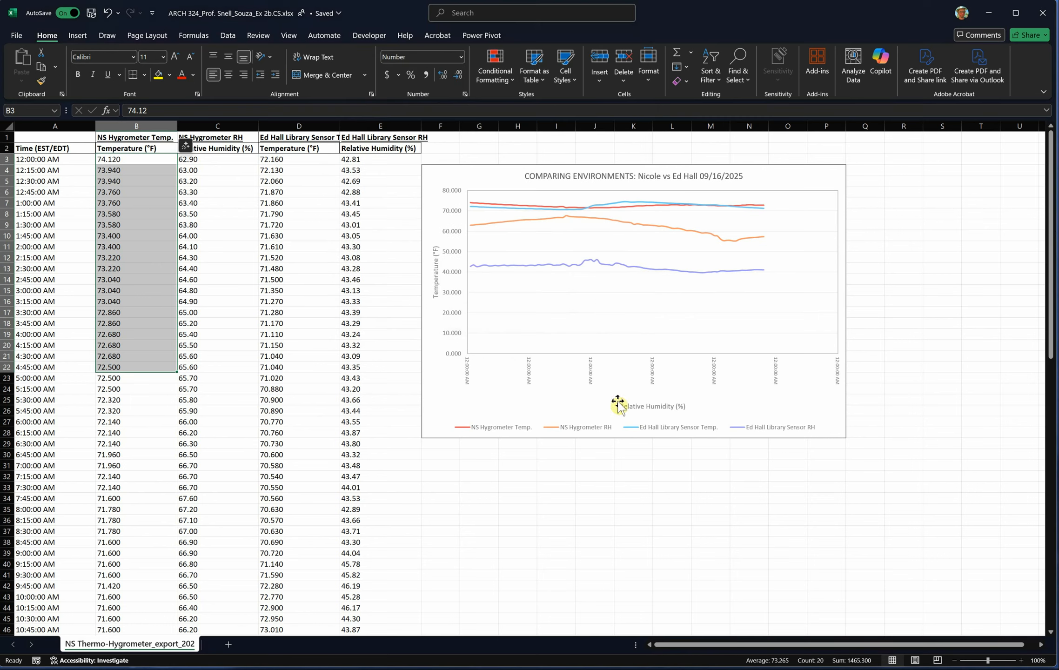
- Look over the times in A3:A29 and open the formatting options of the chart's horizontal axis
{"action": "left_click", "coordinate": [639, 508]}
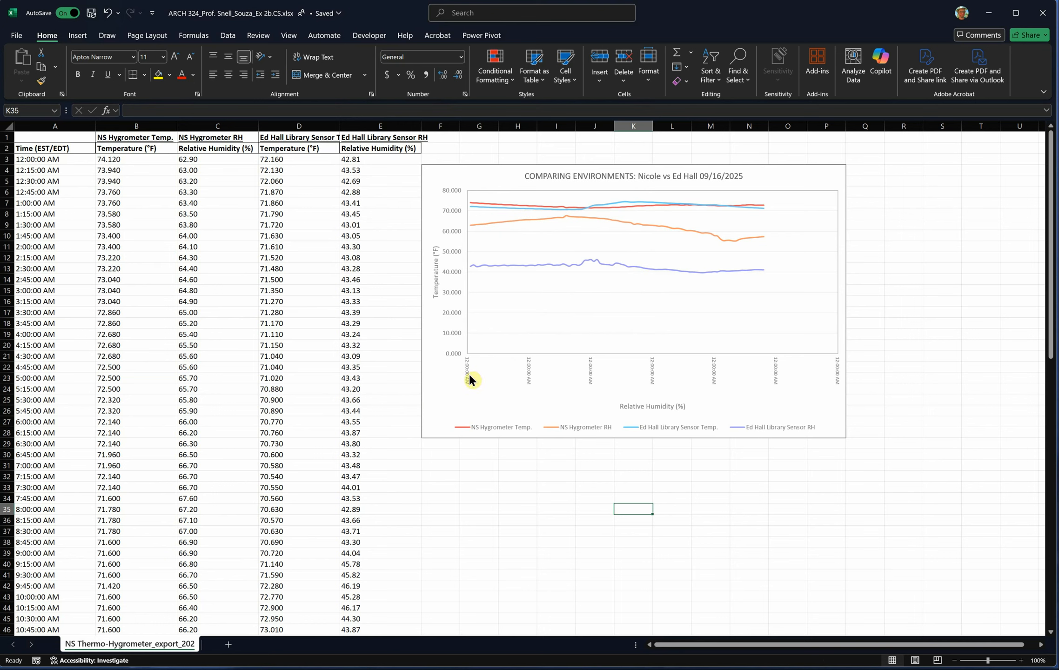
{"action": "left_click_drag", "start_coordinate": [37, 159], "coordinate": [42, 442]}
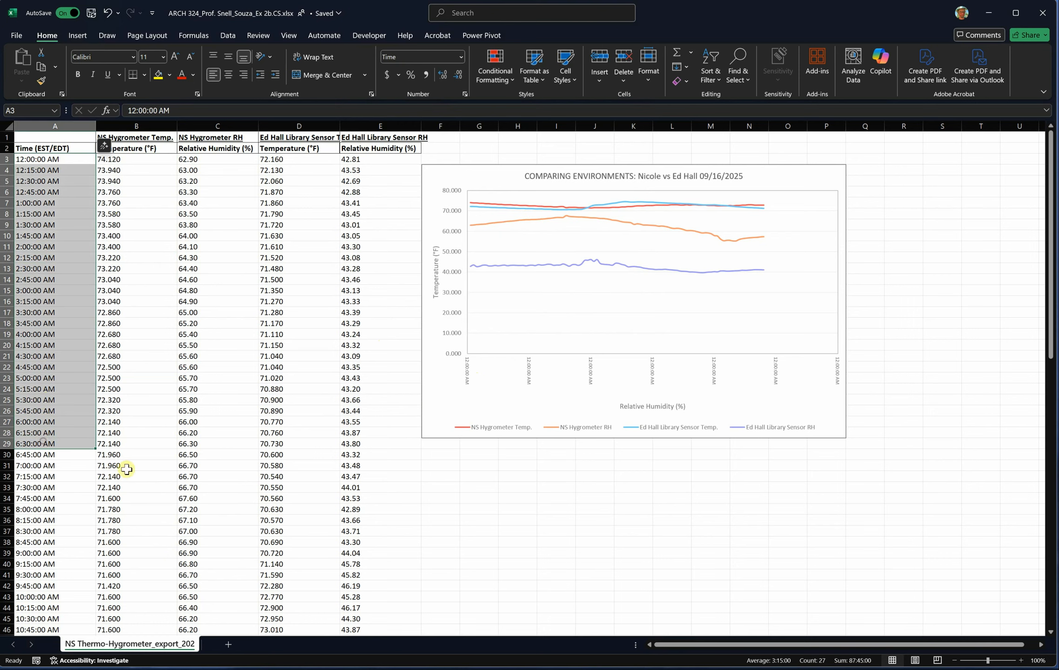
{"action": "left_click", "coordinate": [478, 564]}
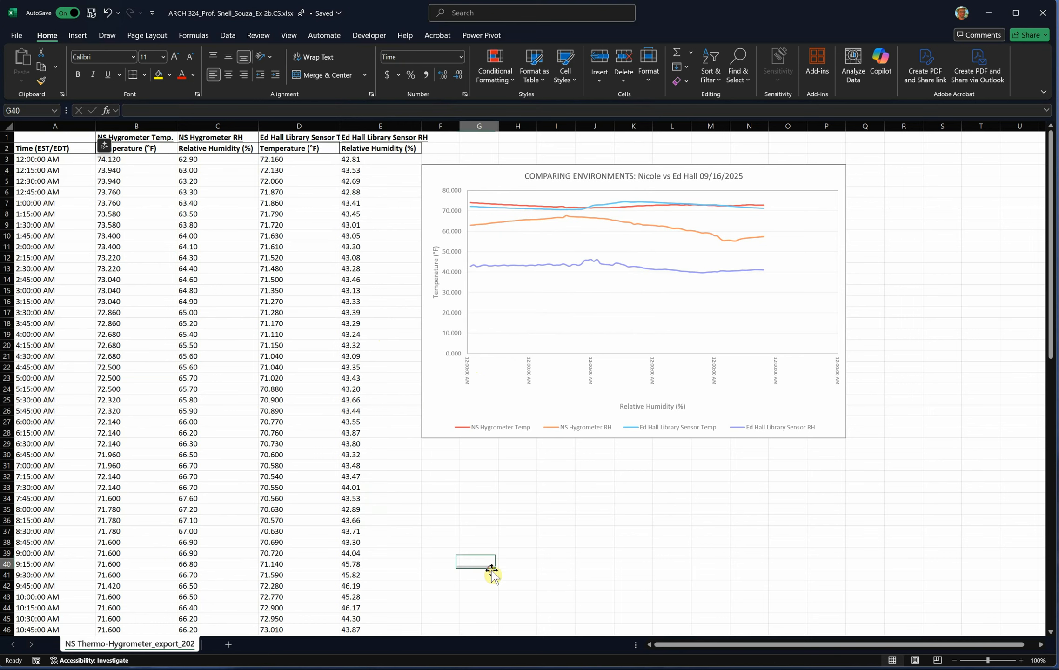
{"action": "double_click", "coordinate": [530, 376]}
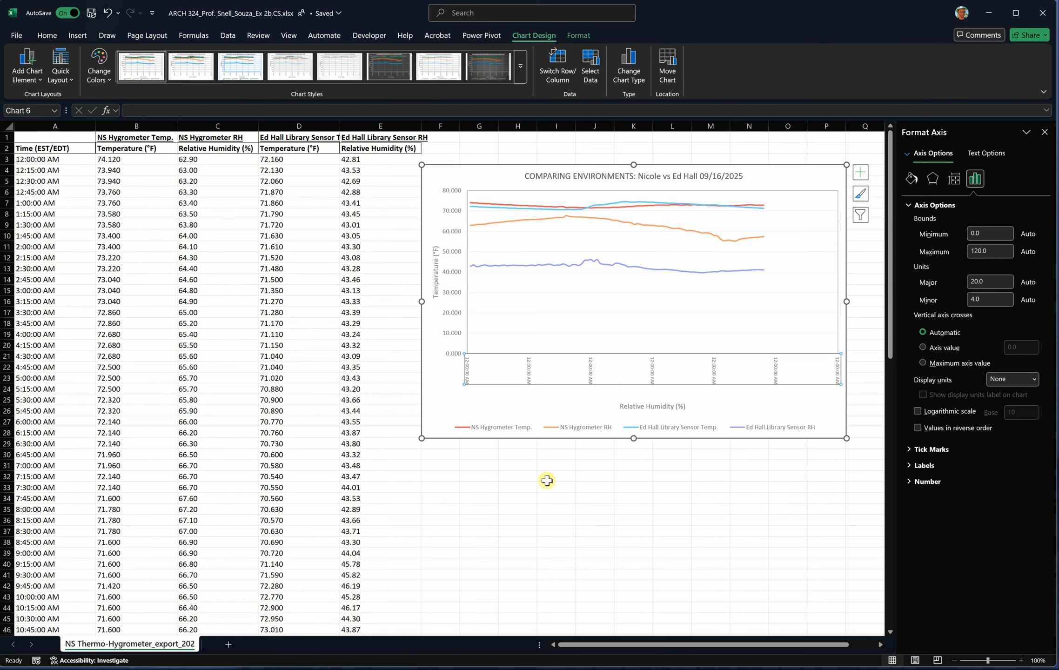
- Check which Time number format cells A3:A11 use in the Format Cells dialog and close it without changes
{"action": "left_click", "coordinate": [37, 158]}
{"action": "double_click", "coordinate": [37, 159]}
{"action": "left_click_drag", "start_coordinate": [37, 159], "coordinate": [44, 293]}
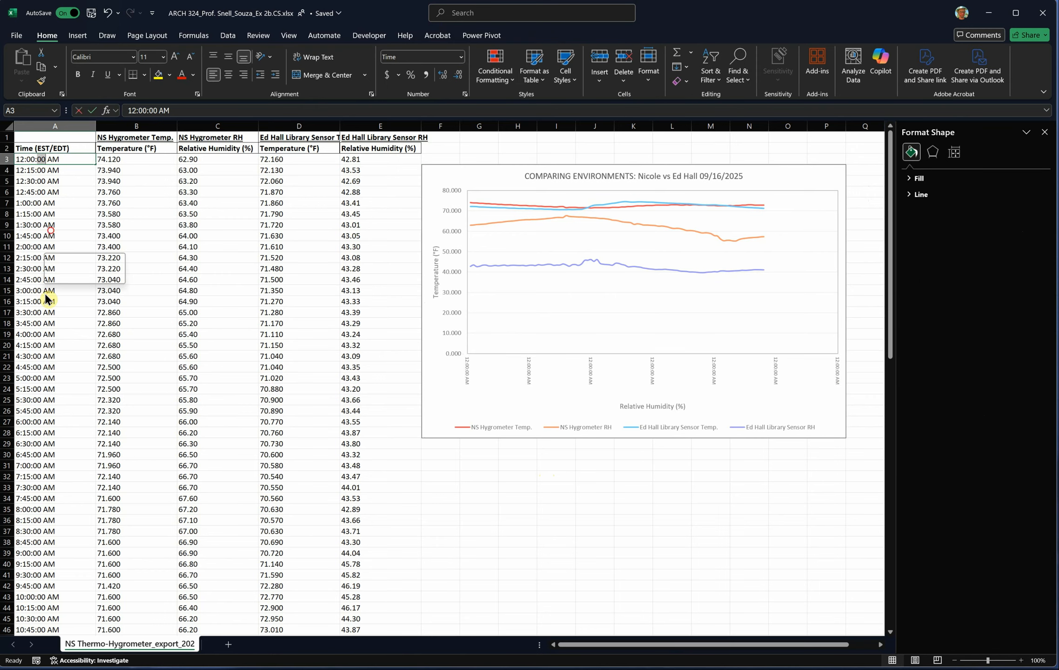
{"action": "left_click", "coordinate": [542, 535]}
{"action": "left_click", "coordinate": [53, 158]}
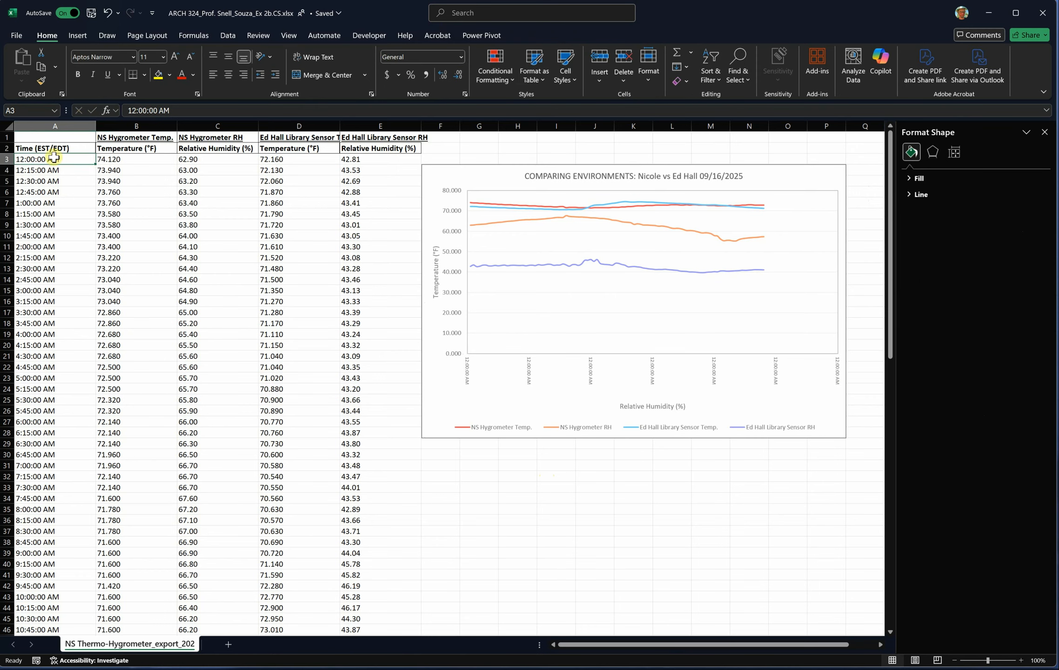
{"action": "left_click_drag", "start_coordinate": [53, 159], "coordinate": [48, 245]}
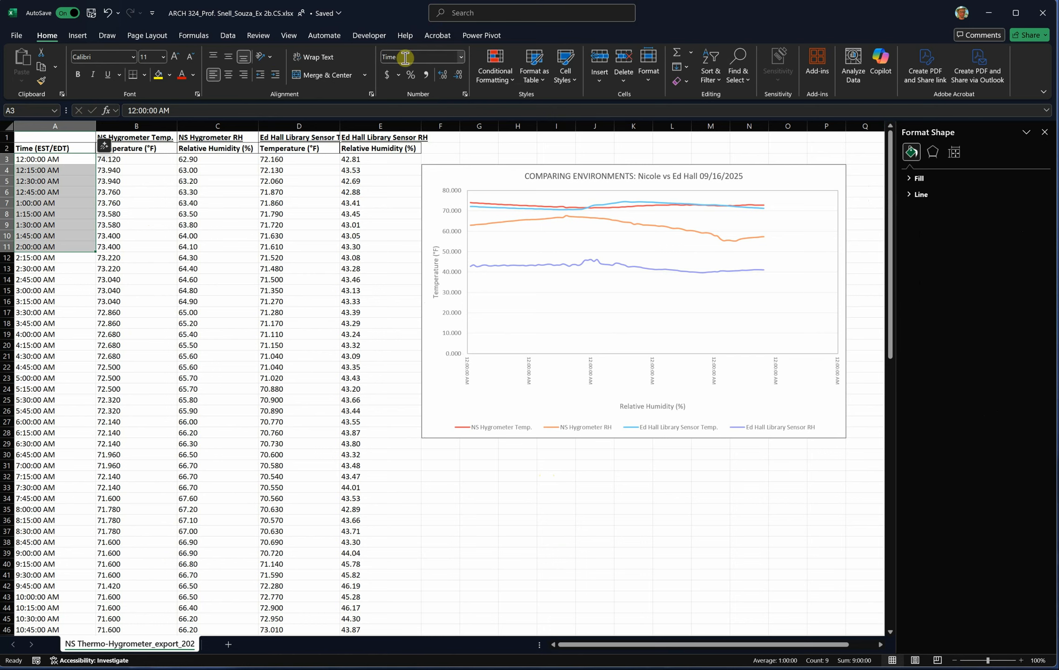
{"action": "left_click", "coordinate": [462, 57]}
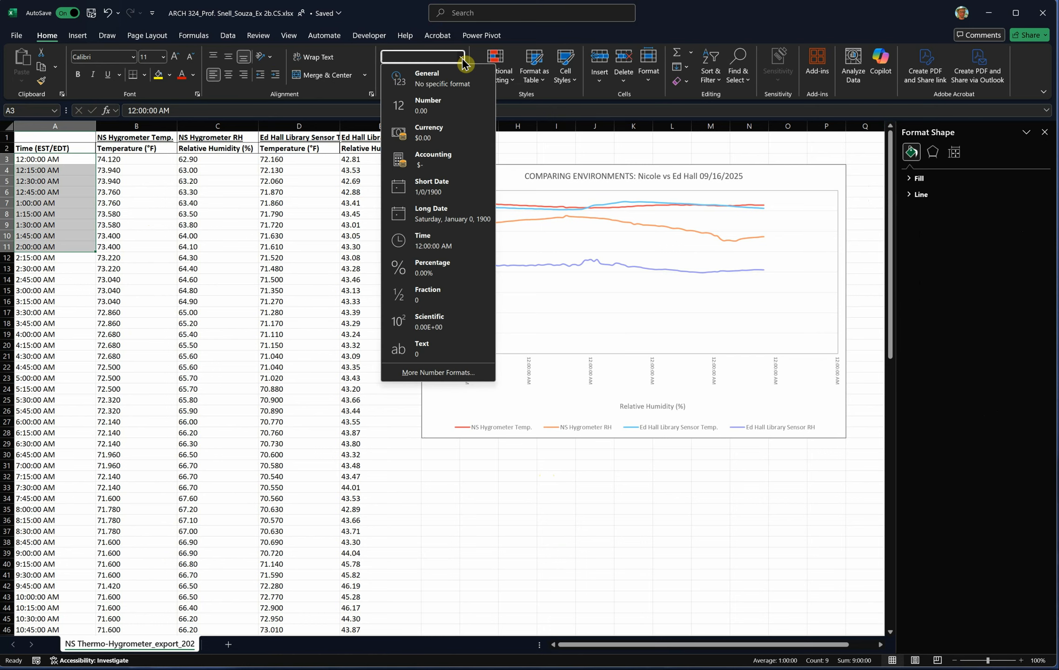
{"action": "left_click", "coordinate": [449, 492]}
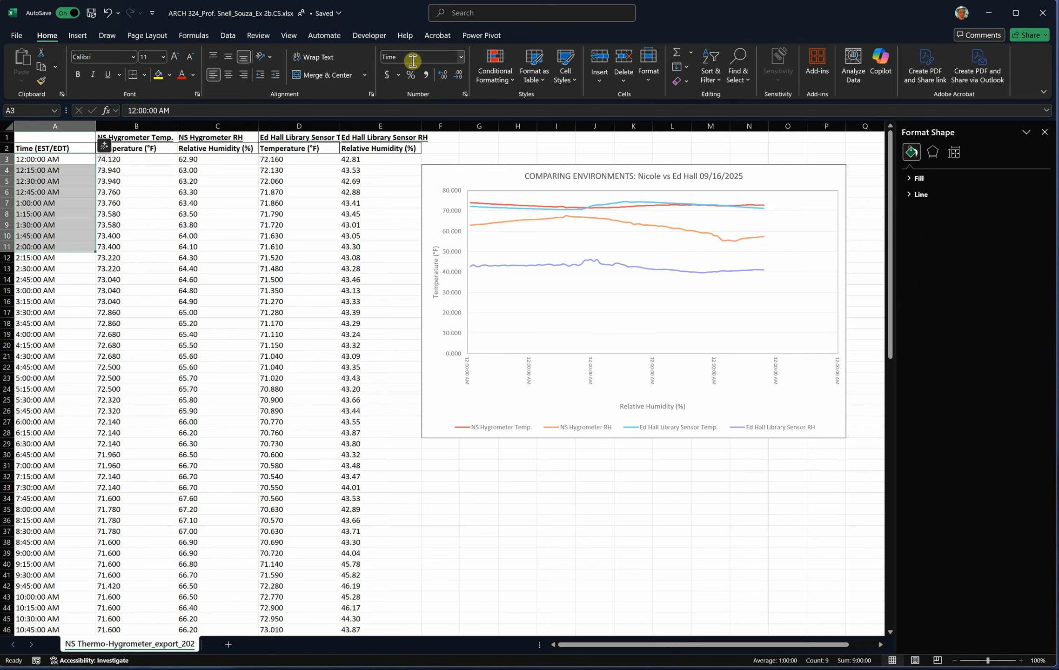
{"action": "left_click", "coordinate": [461, 57]}
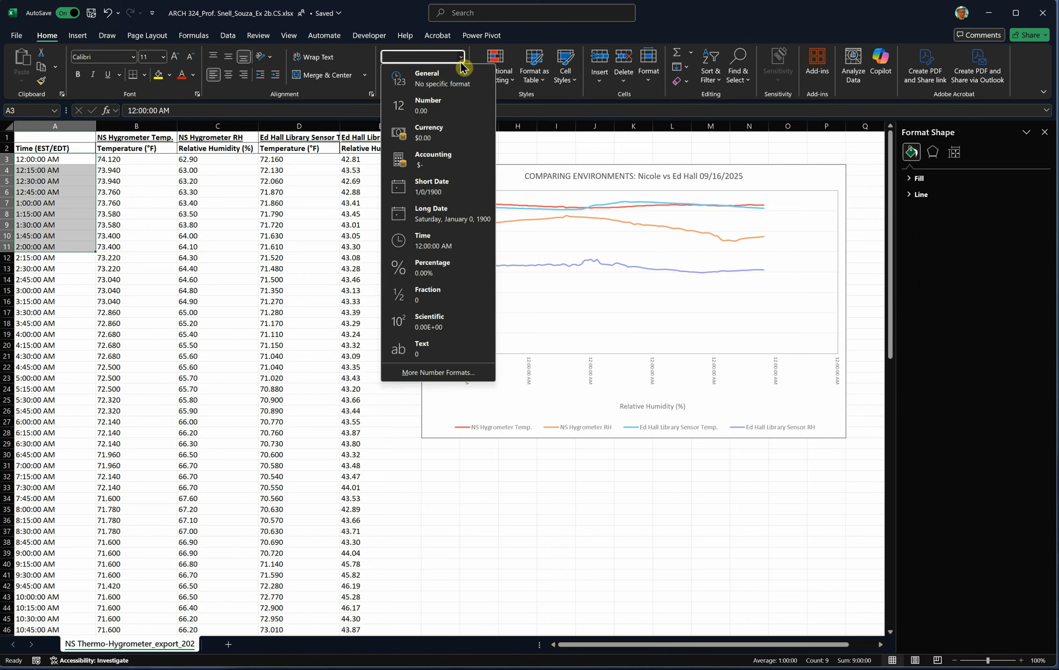
{"action": "left_click", "coordinate": [450, 374]}
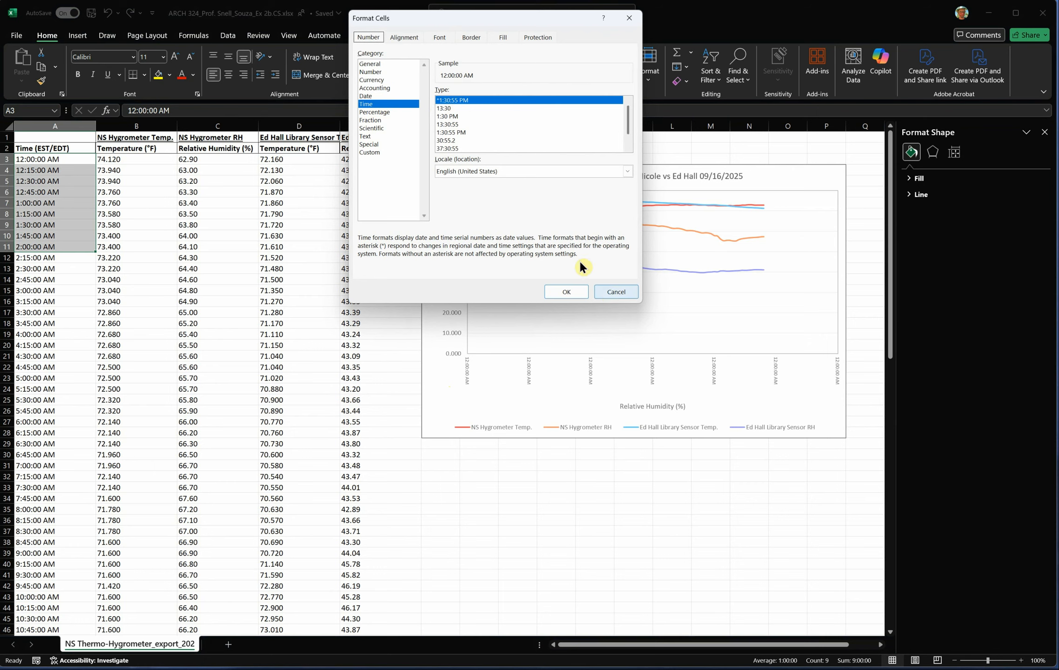
{"action": "left_click", "coordinate": [607, 291]}
{"action": "left_click", "coordinate": [38, 301]}
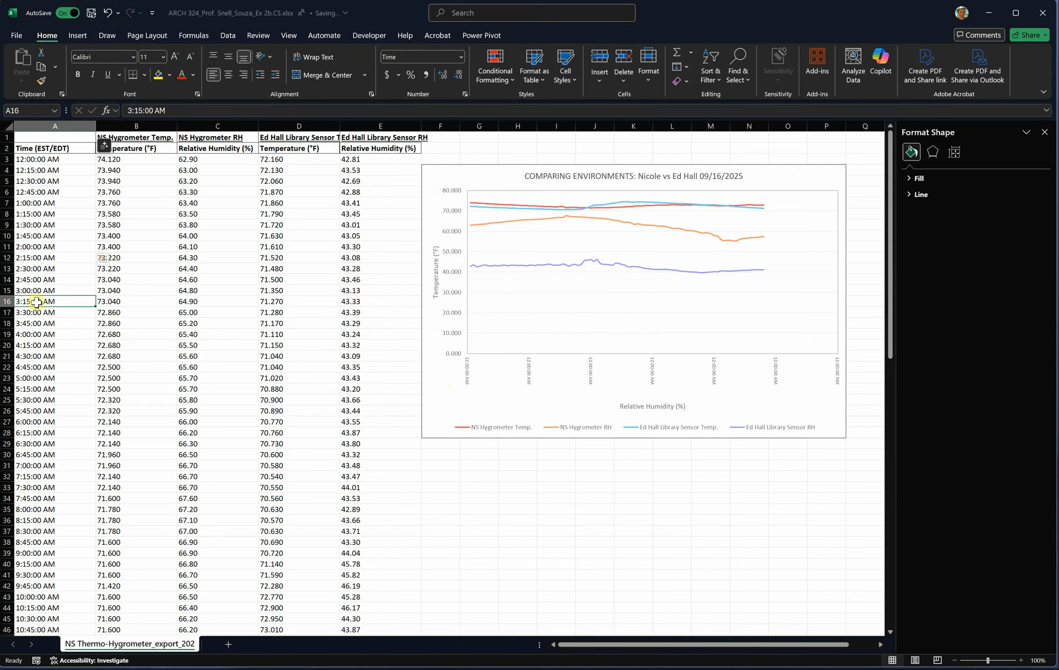
- Change the number format of the first time in A3 and the last time in A98 to General
{"action": "left_click", "coordinate": [45, 159]}
{"action": "left_click", "coordinate": [461, 57]}
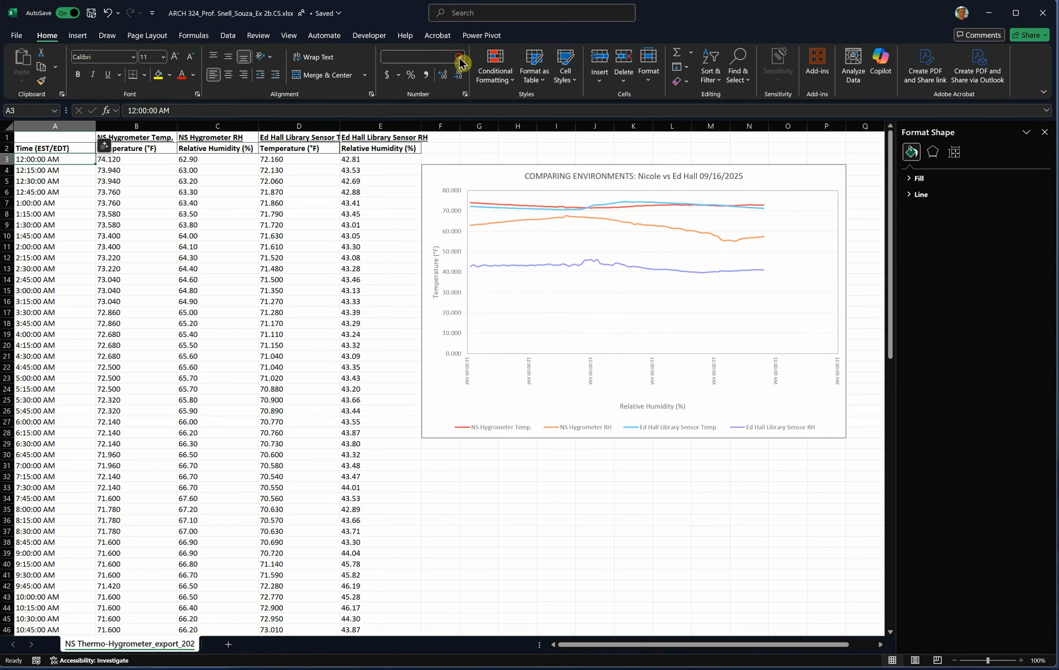
{"action": "left_click", "coordinate": [433, 77]}
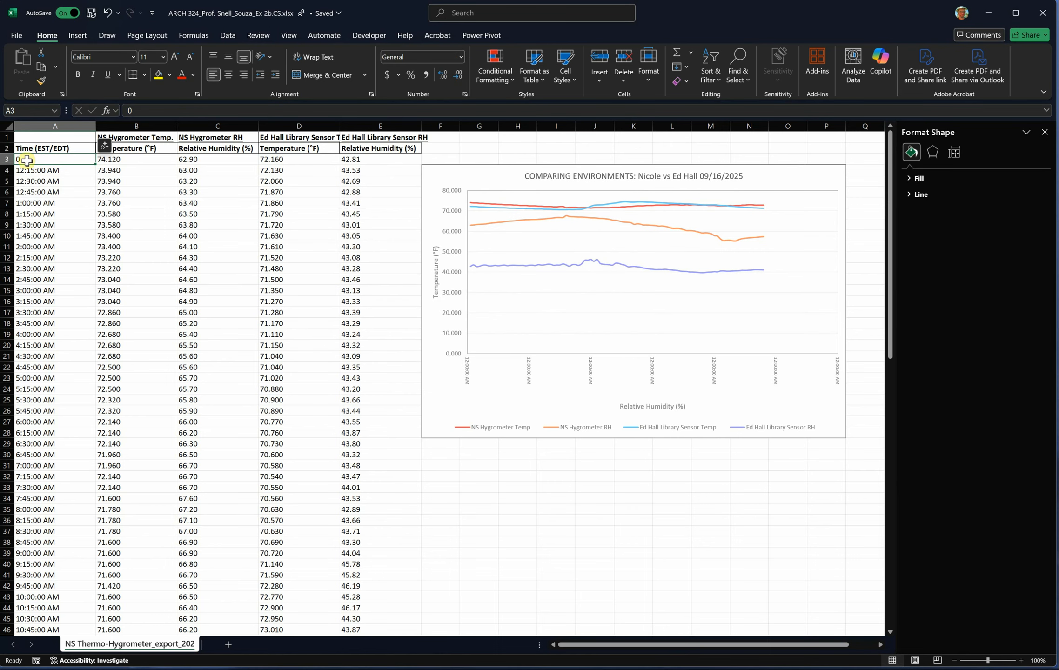
{"action": "scroll", "coordinate": [56, 228], "scroll_direction": "down", "scroll_amount": 19}
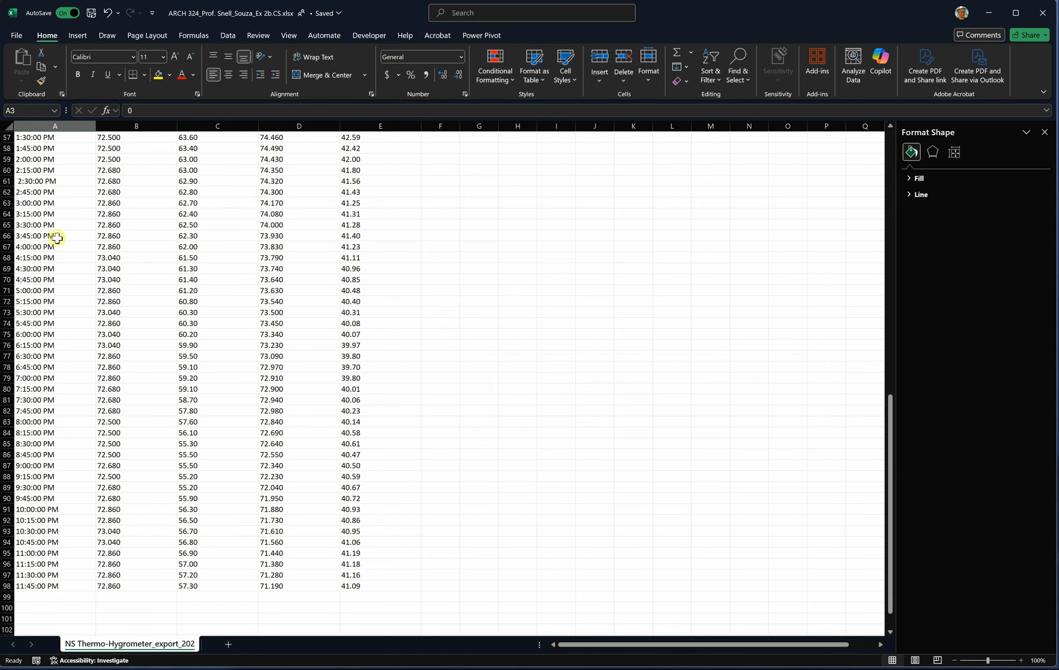
{"action": "scroll", "coordinate": [57, 237], "scroll_direction": "down", "scroll_amount": 5}
{"action": "left_click", "coordinate": [47, 409]}
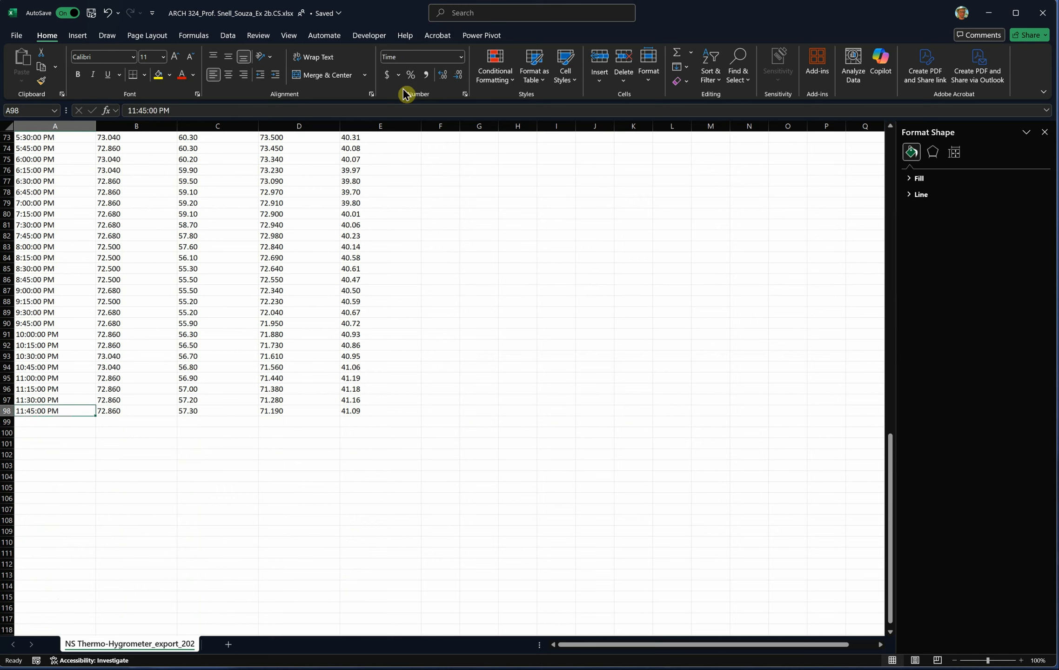
{"action": "left_click", "coordinate": [466, 62]}
{"action": "left_click", "coordinate": [424, 80]}
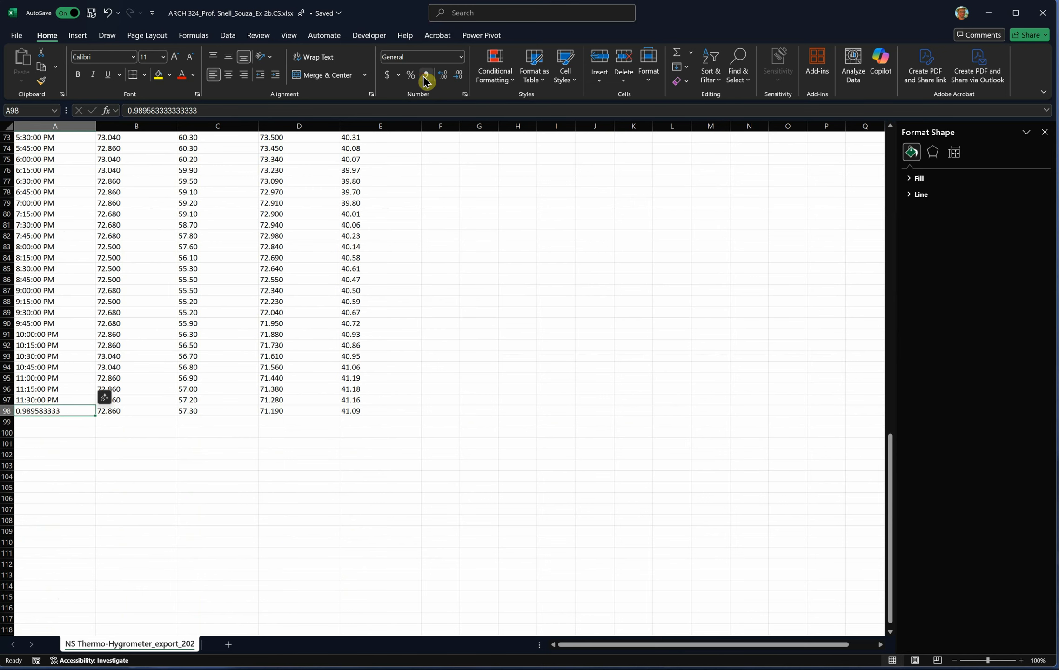
- Change the number format of the 12:00:00 PM time in A51 to General
{"action": "scroll", "coordinate": [135, 473], "scroll_direction": "up", "scroll_amount": 13}
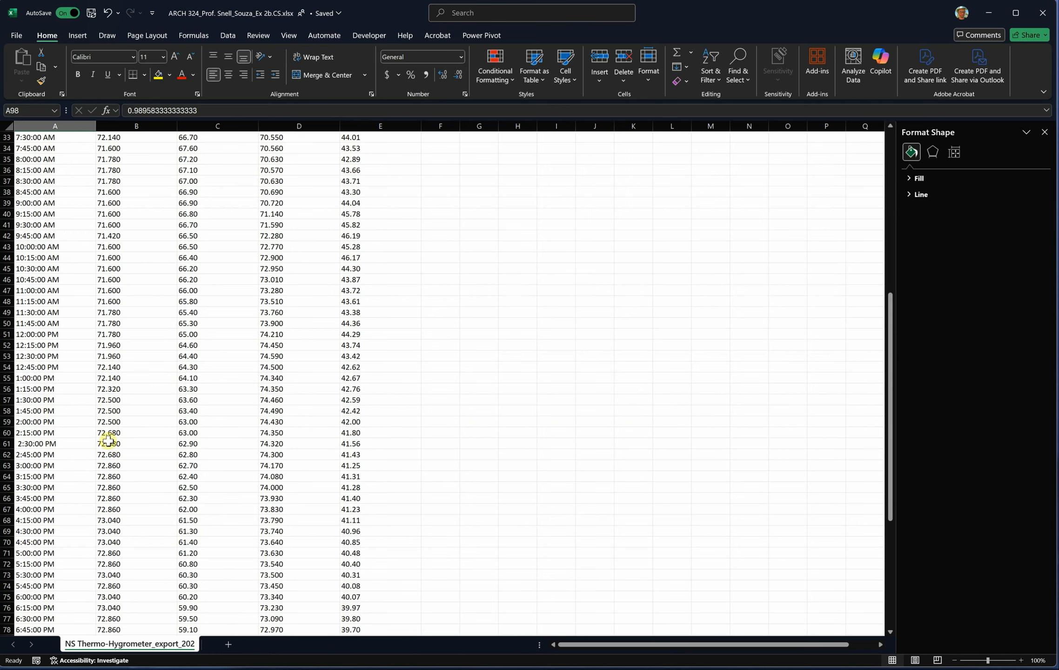
{"action": "left_click", "coordinate": [33, 335]}
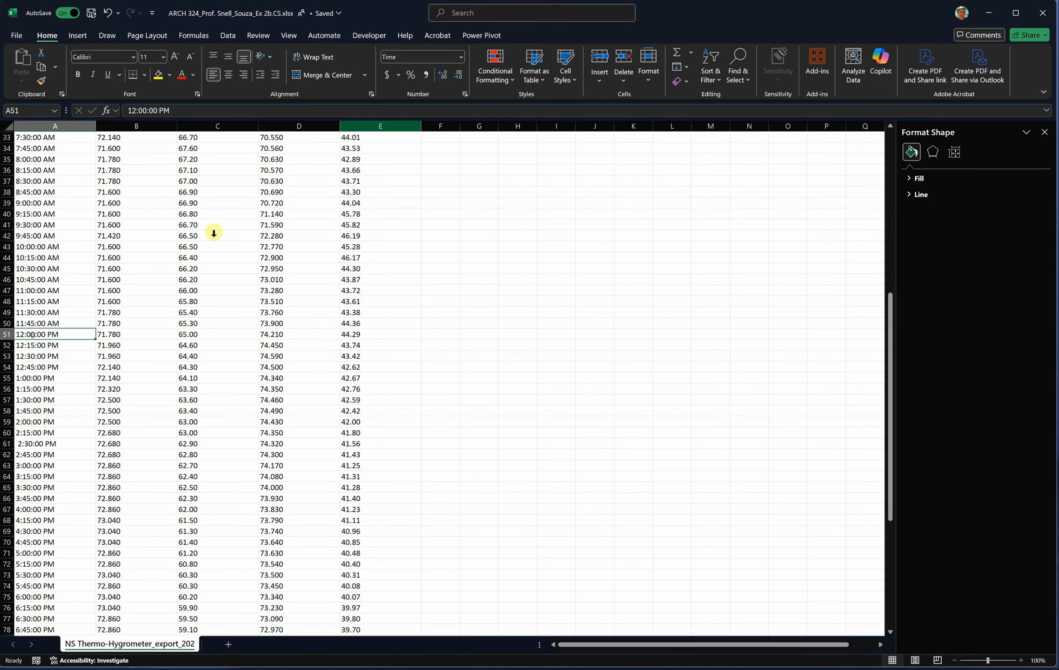
{"action": "left_click", "coordinate": [462, 59]}
{"action": "left_click", "coordinate": [442, 79]}
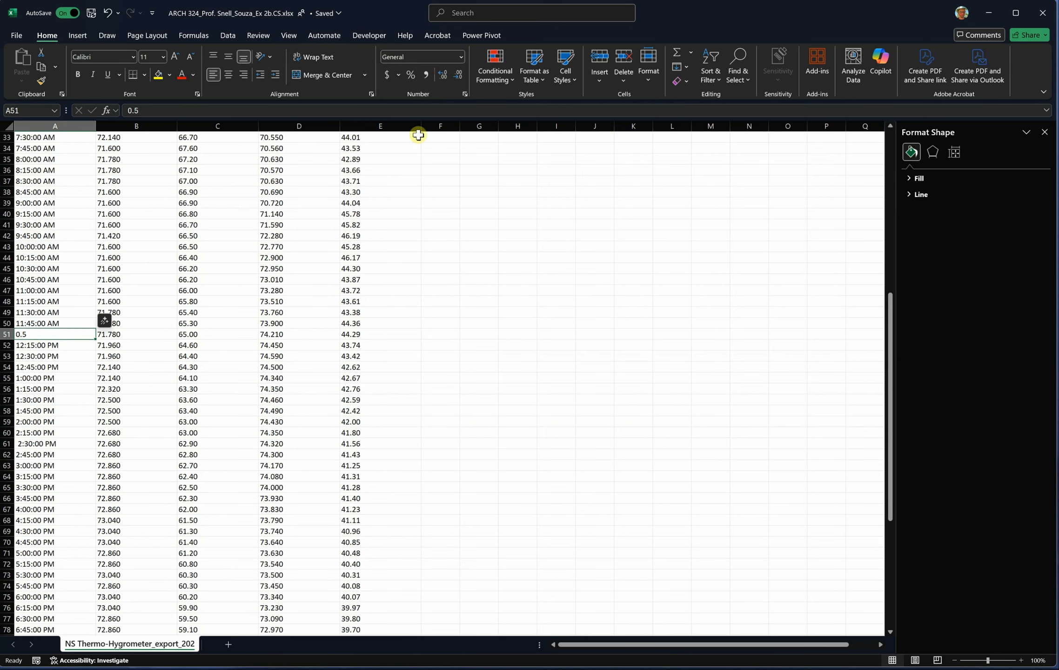
- Set the maximum bound of the chart's horizontal axis to 1
{"action": "scroll", "coordinate": [54, 372], "scroll_direction": "up", "scroll_amount": 11}
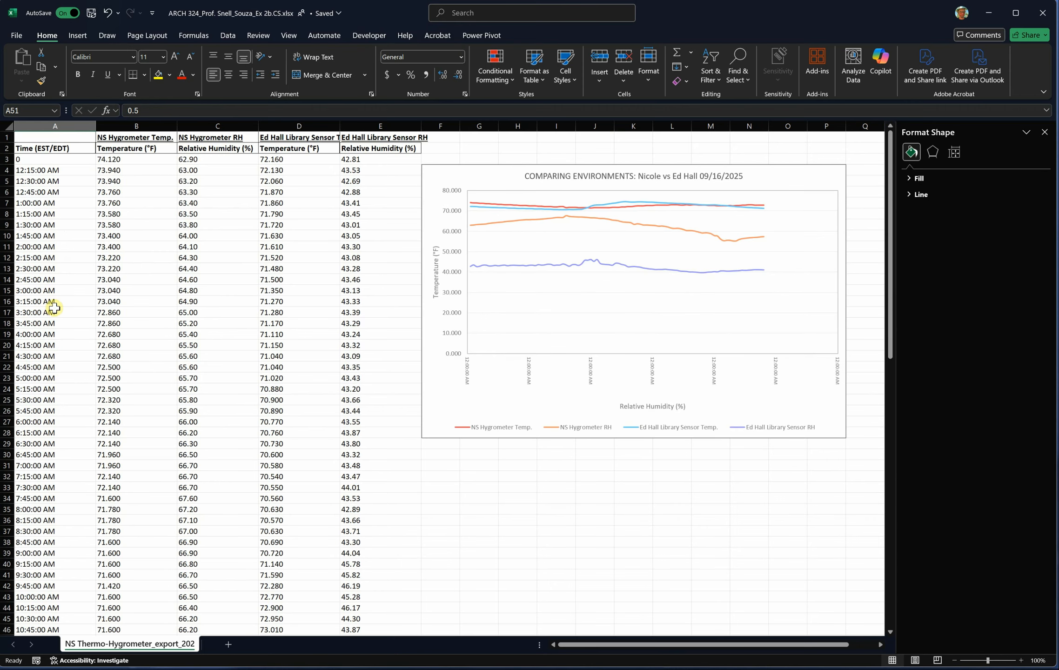
{"action": "left_click", "coordinate": [536, 376]}
{"action": "double_click", "coordinate": [990, 251]}
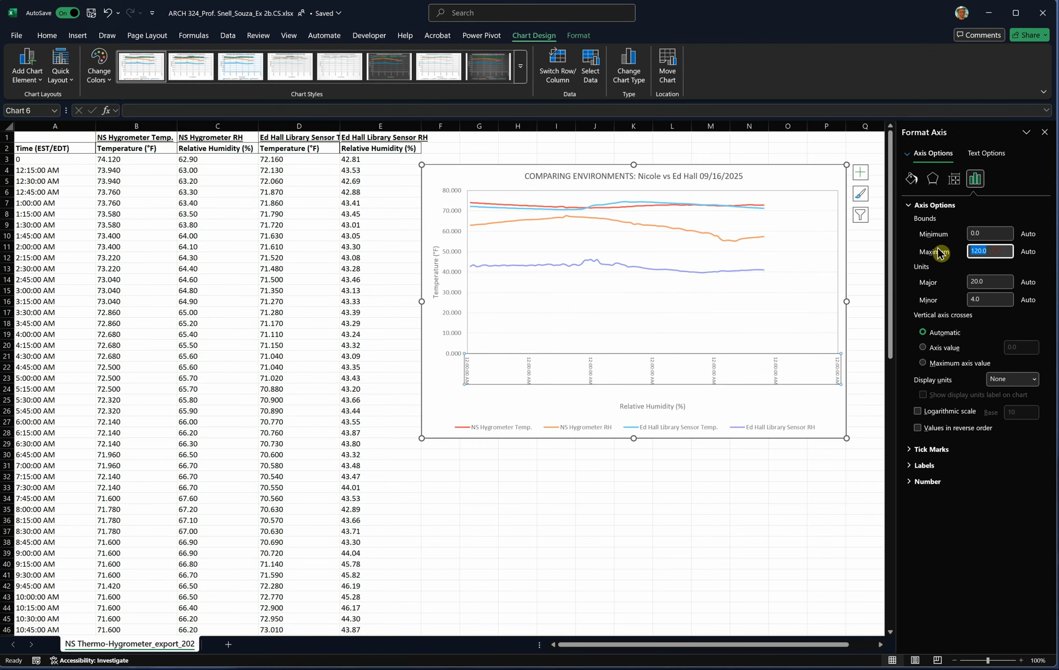
{"action": "type", "text": "1"}
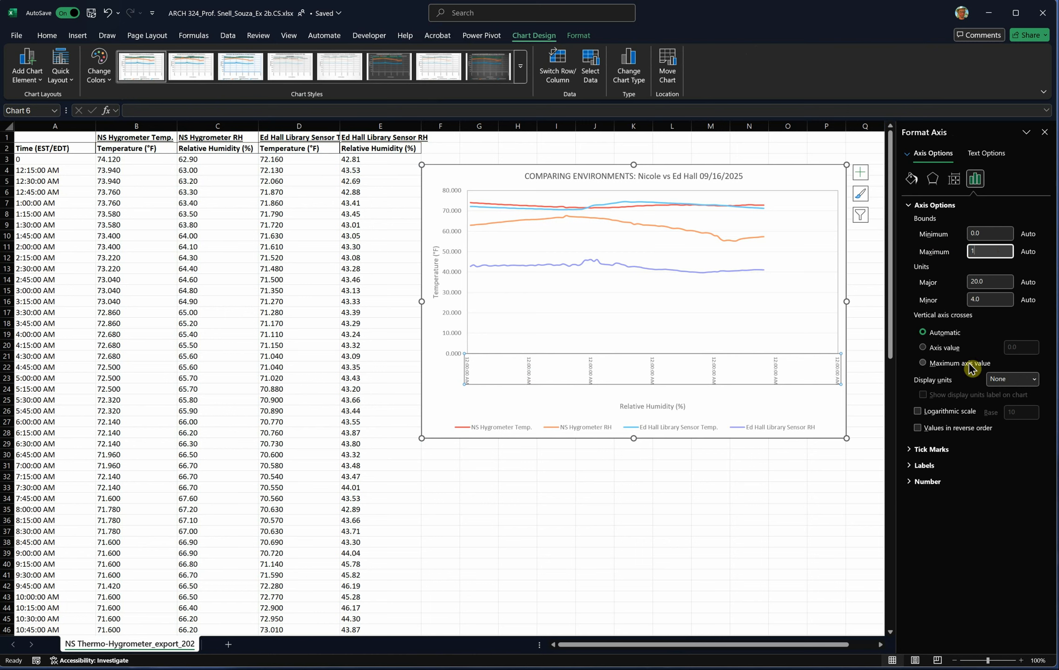
{"action": "left_click", "coordinate": [990, 234]}
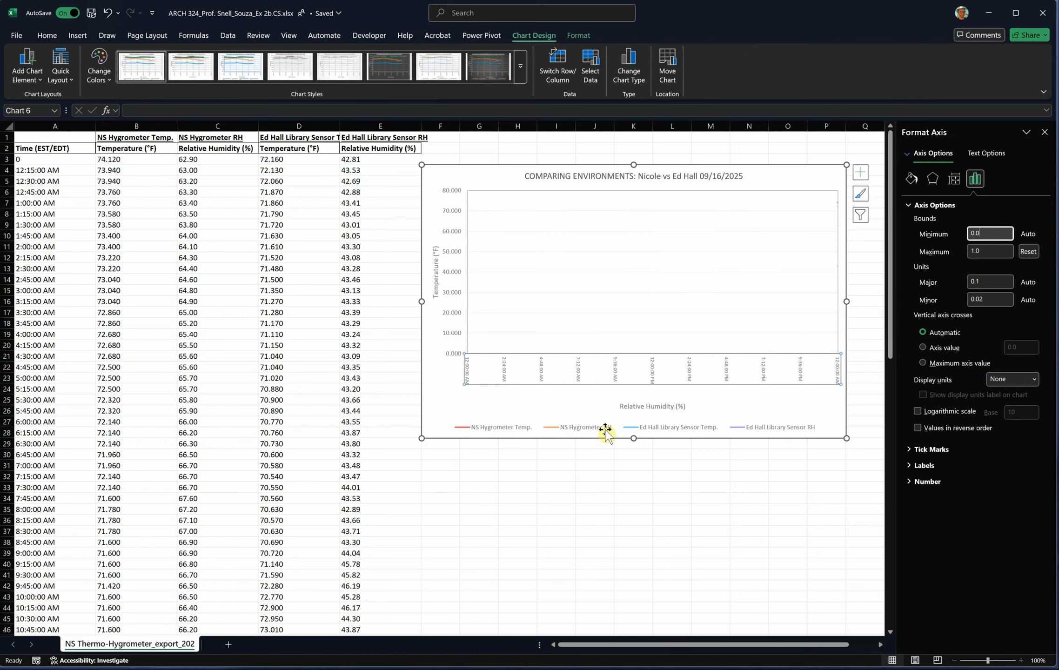
- Examine the chart's horizontal time labels and its vertical axis values up close
{"action": "scroll", "coordinate": [563, 387], "scroll_direction": "up", "scroll_amount": 1, "text": "ctrl"}
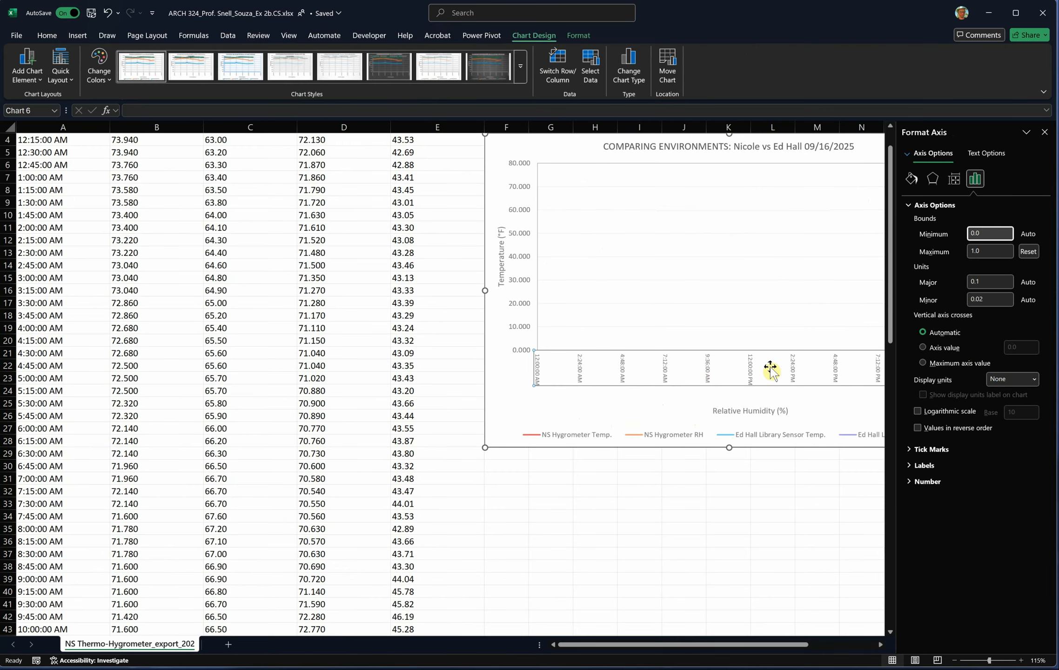
{"action": "scroll", "coordinate": [823, 368], "scroll_direction": "up", "scroll_amount": 1, "text": "ctrl"}
{"action": "left_click_drag", "start_coordinate": [686, 645], "coordinate": [765, 643]}
{"action": "scroll", "coordinate": [619, 582], "scroll_direction": "up", "scroll_amount": 2}
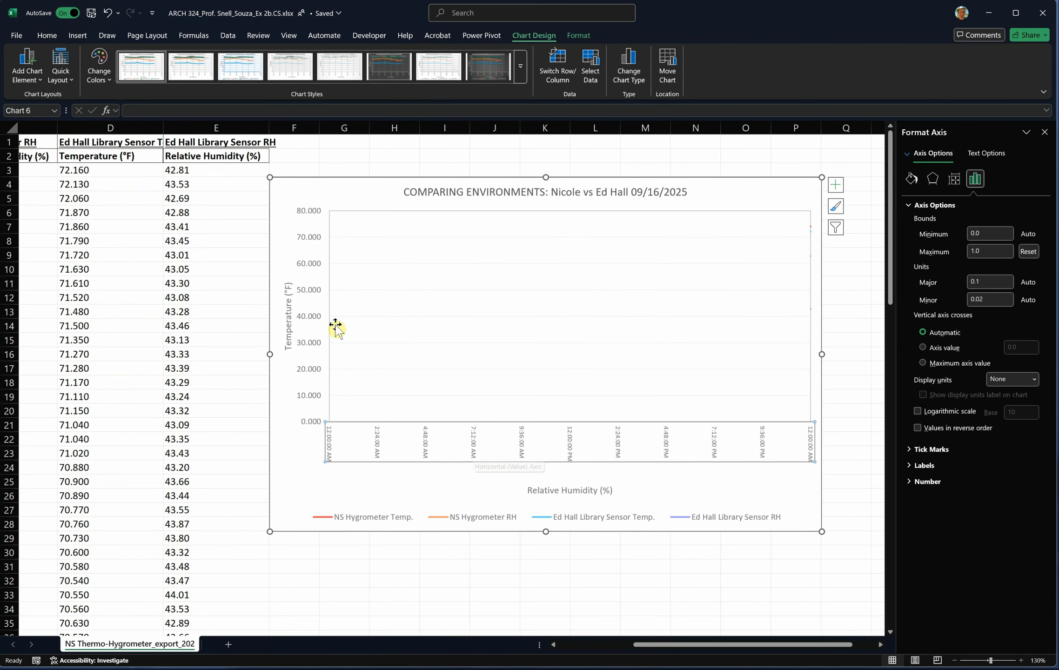
{"action": "left_click", "coordinate": [313, 319]}
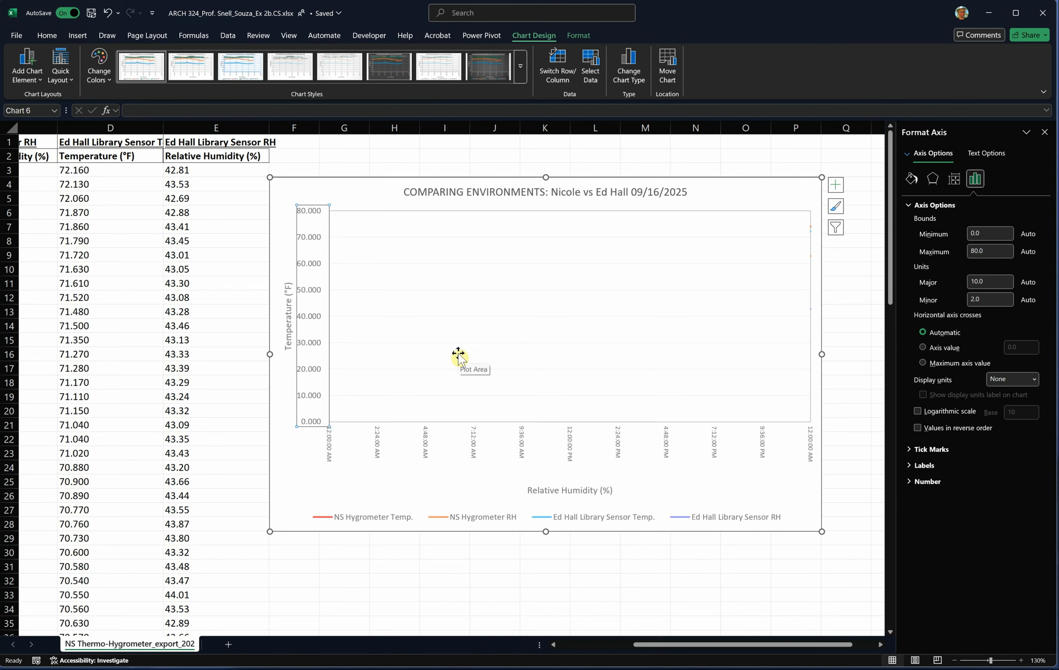
{"action": "left_click", "coordinate": [403, 565]}
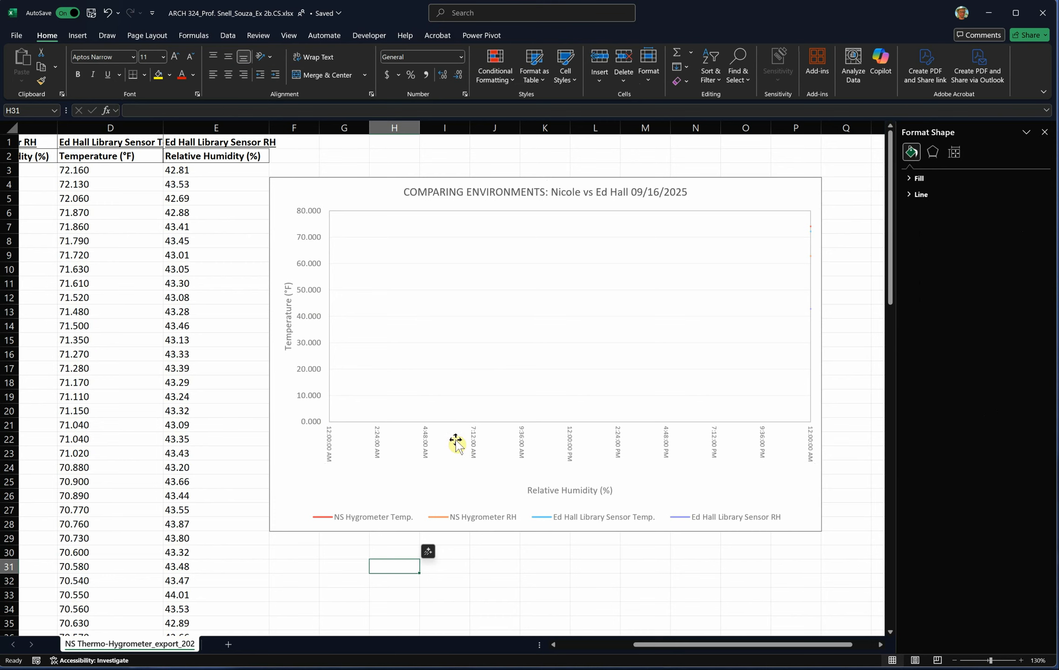
{"action": "left_click", "coordinate": [316, 321]}
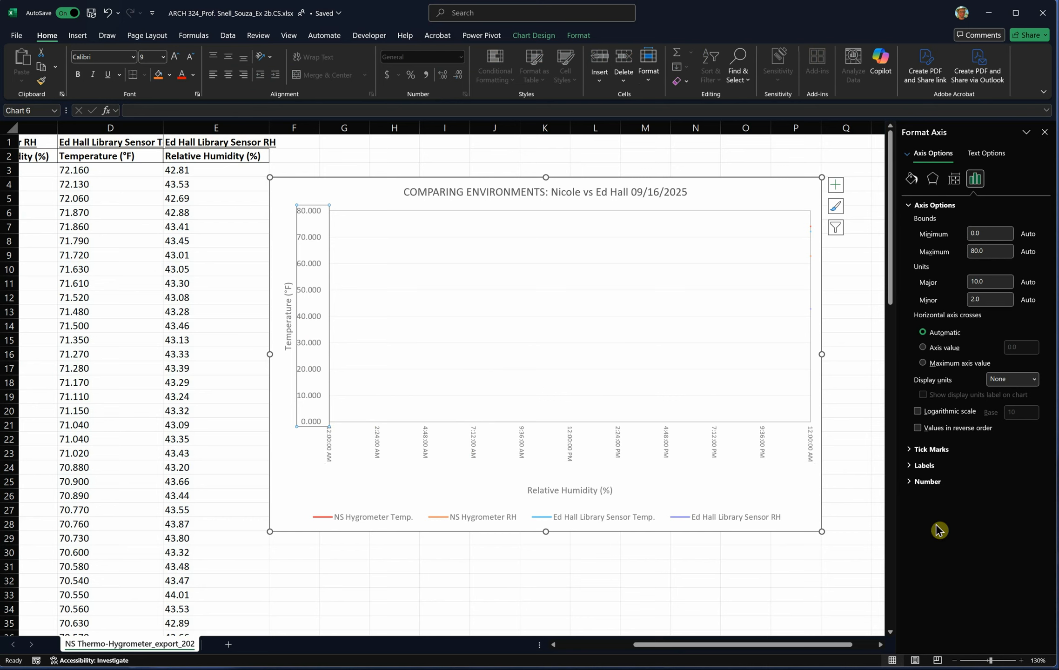
{"action": "key", "text": "ctrl"}
{"action": "key", "text": "ctrl"}
{"action": "key", "text": "ctrl"}
{"action": "left_click", "coordinate": [910, 483]}
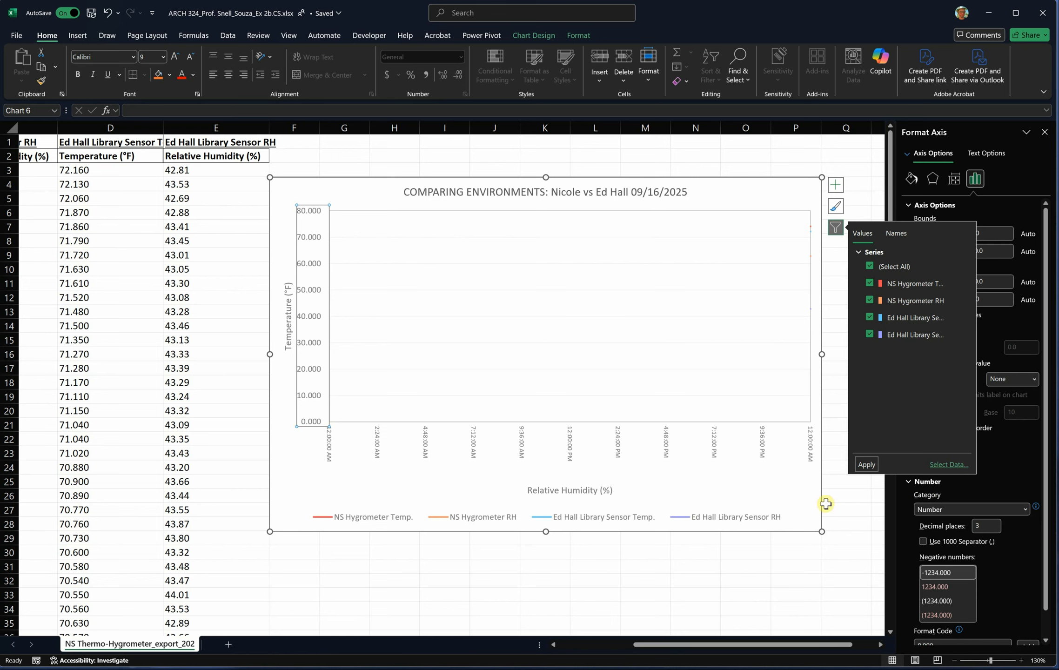
{"action": "left_click", "coordinate": [874, 536]}
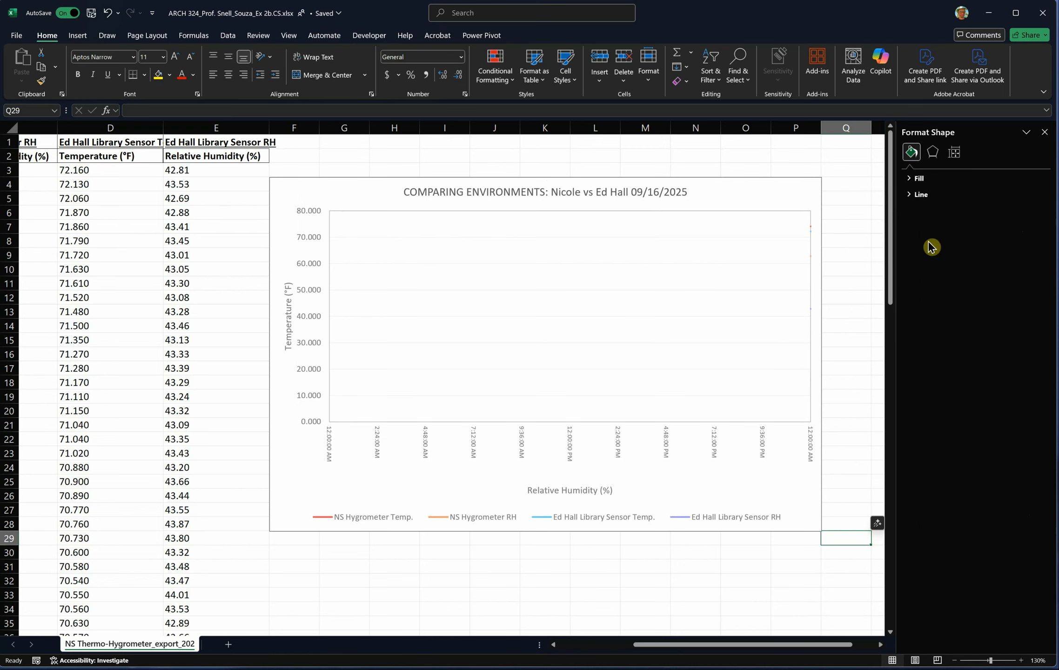
- Set the number format of the chart's vertical axis to 0 decimal places
{"action": "left_click", "coordinate": [311, 320]}
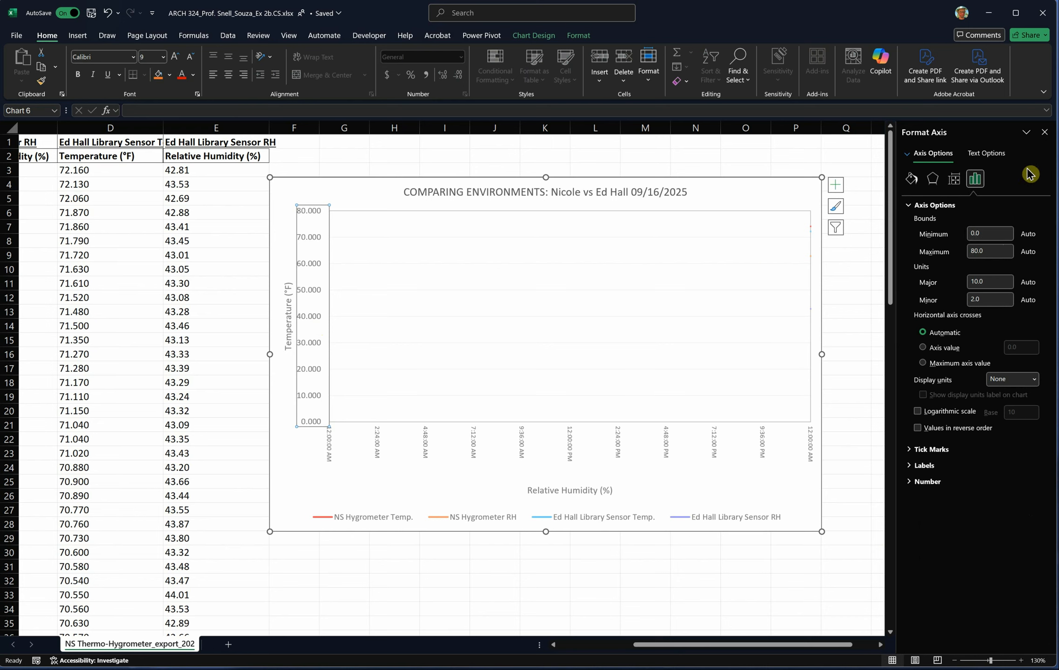
{"action": "left_click", "coordinate": [912, 482]}
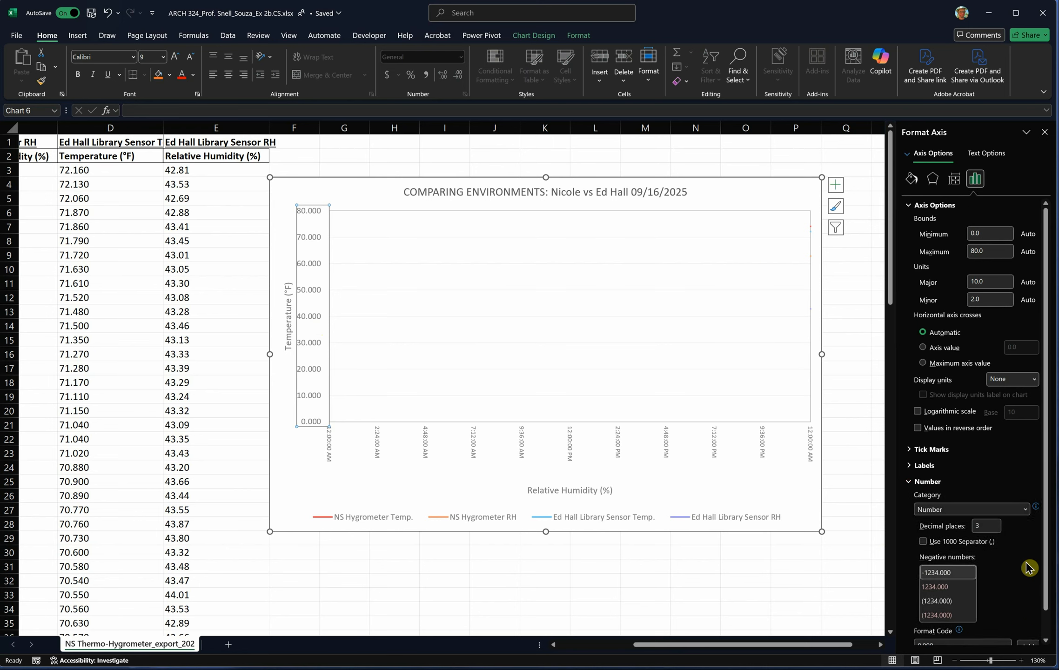
{"action": "double_click", "coordinate": [986, 526]}
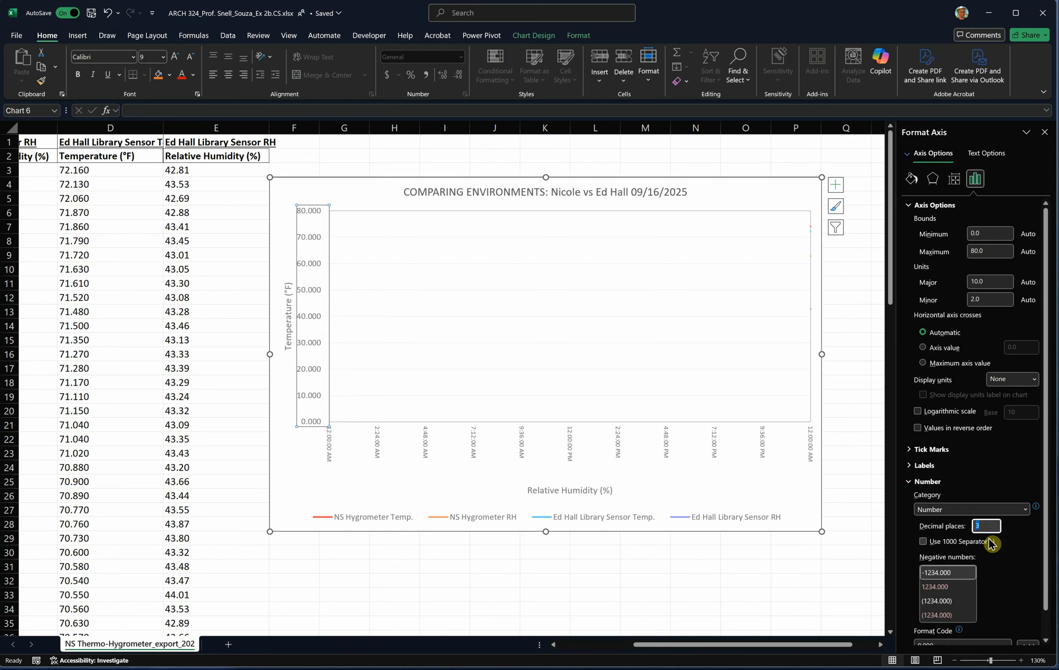
{"action": "type", "text": "0"}
{"action": "scroll", "coordinate": [1006, 595], "scroll_direction": "down", "scroll_amount": 2}
{"action": "left_click", "coordinate": [975, 616]}
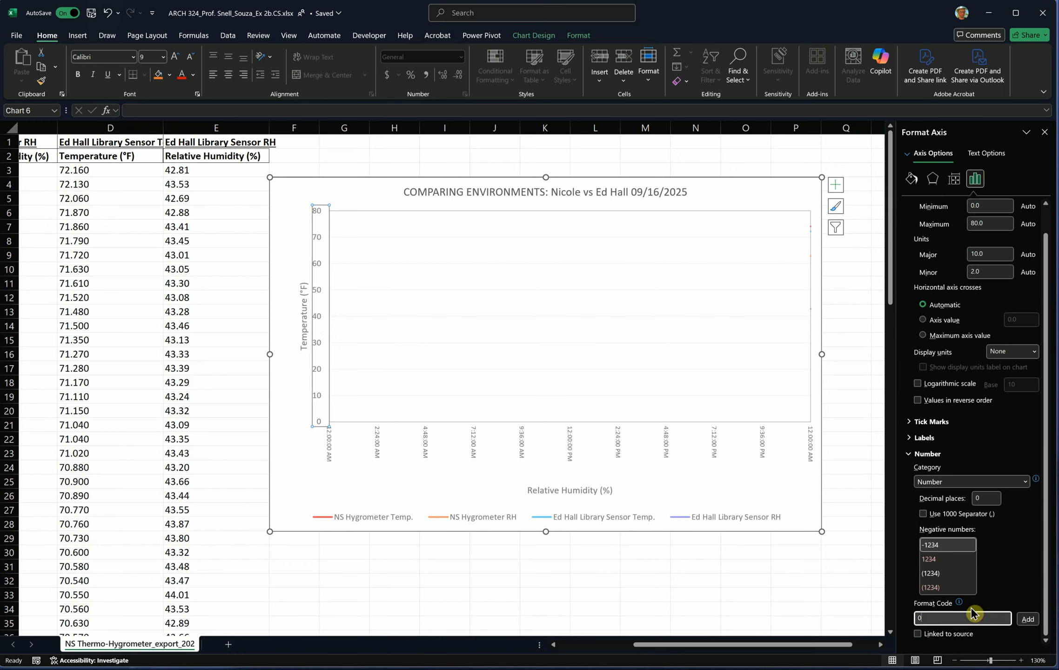
{"action": "left_click", "coordinate": [460, 595]}
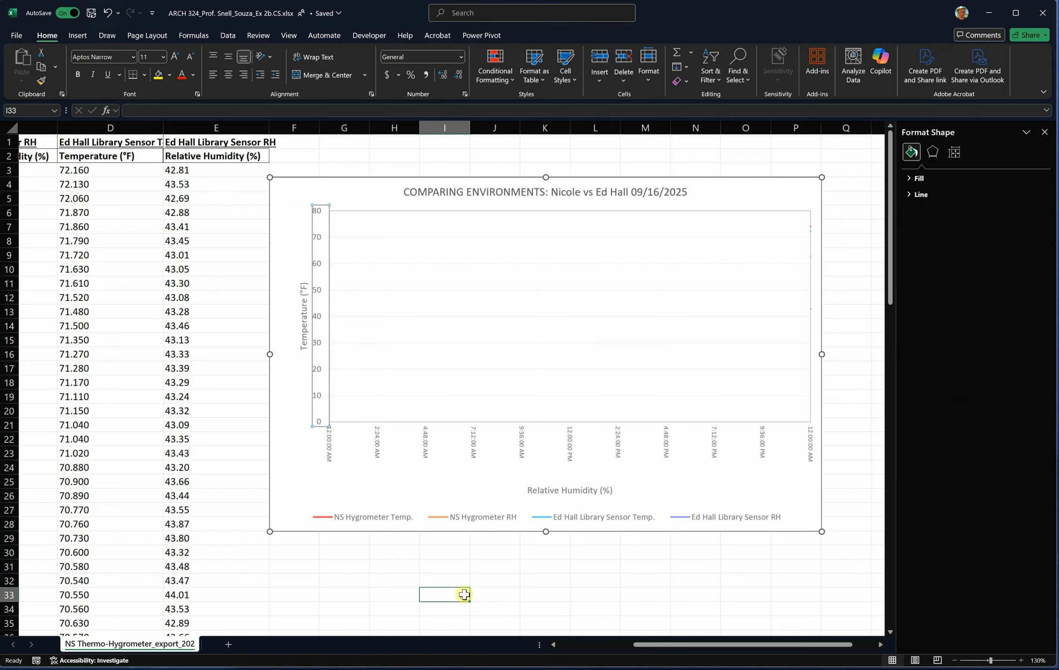
- Review the Custom number format types offered for the chart's horizontal axis without choosing a different one
{"action": "left_click", "coordinate": [524, 451]}
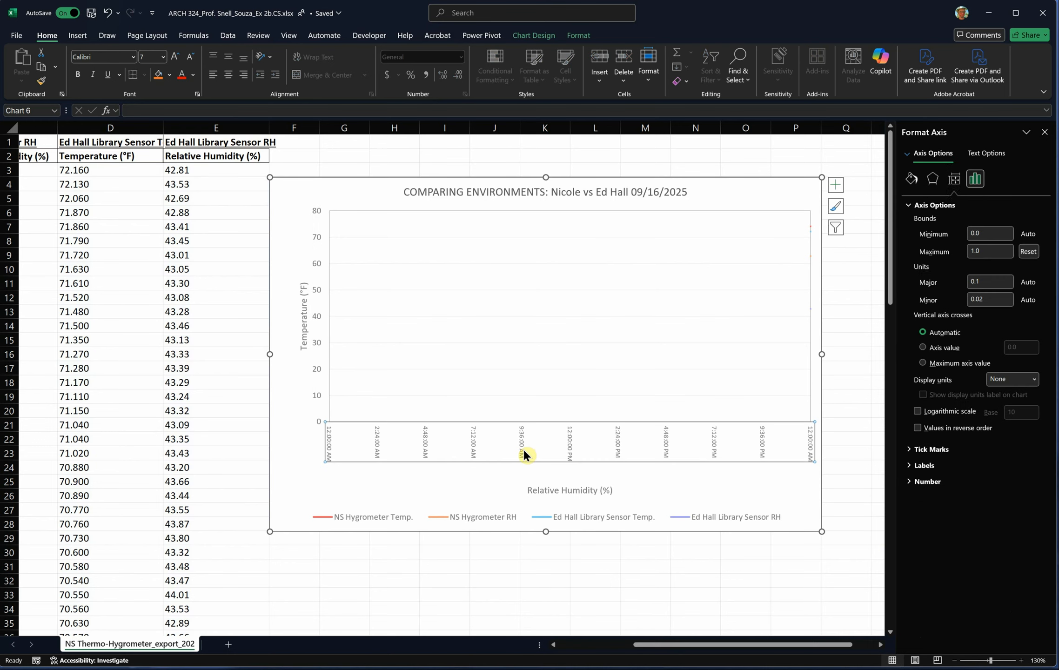
{"action": "left_click", "coordinate": [911, 482]}
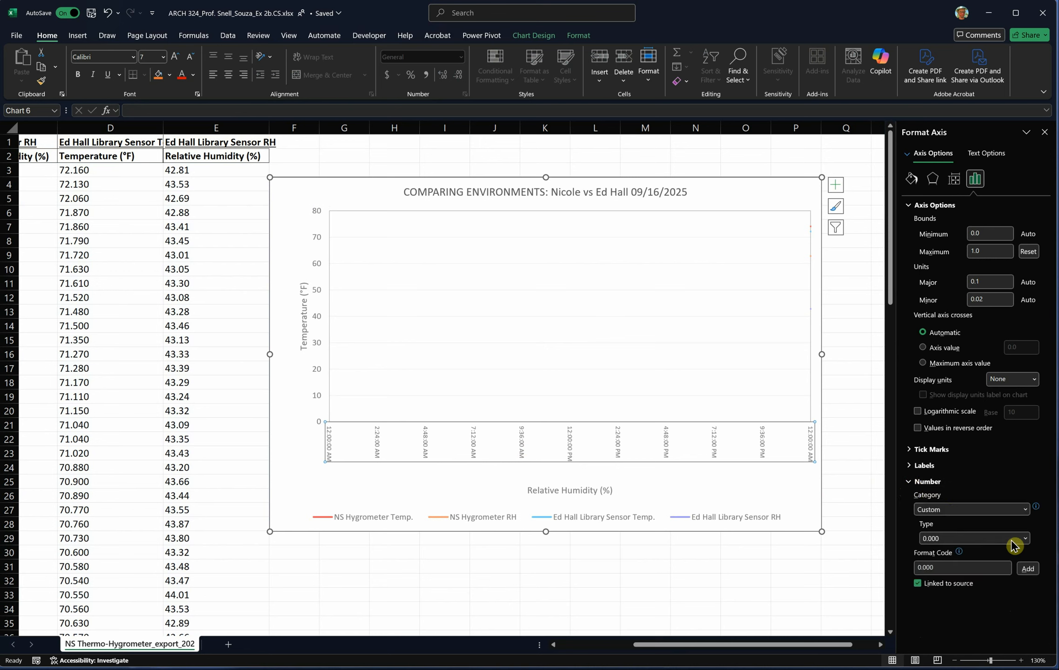
{"action": "left_click", "coordinate": [956, 541]}
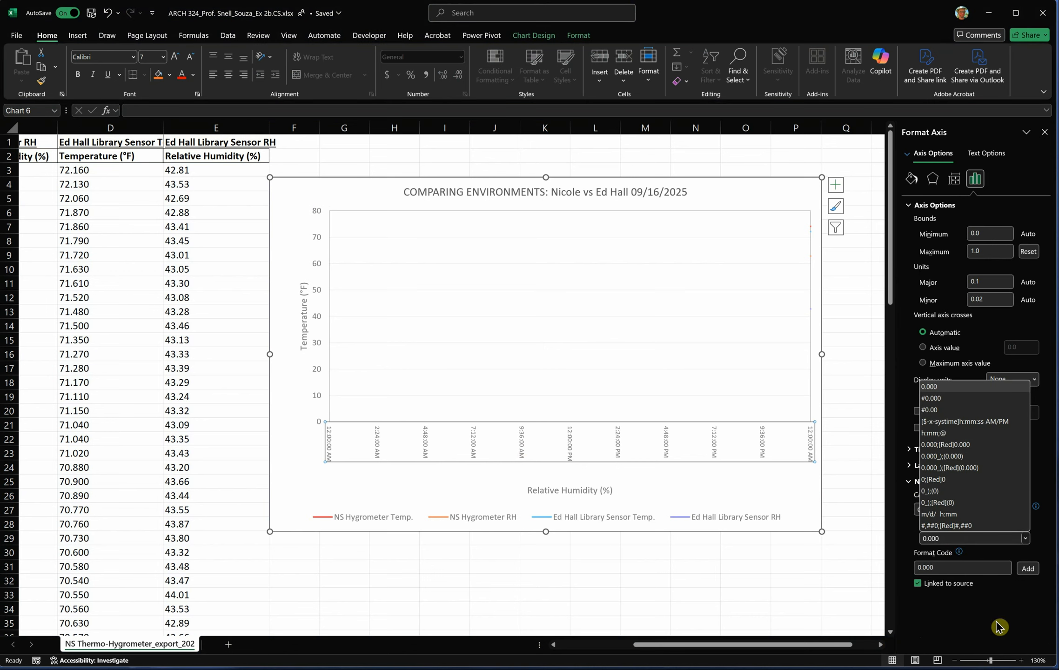
{"action": "left_click", "coordinate": [457, 575]}
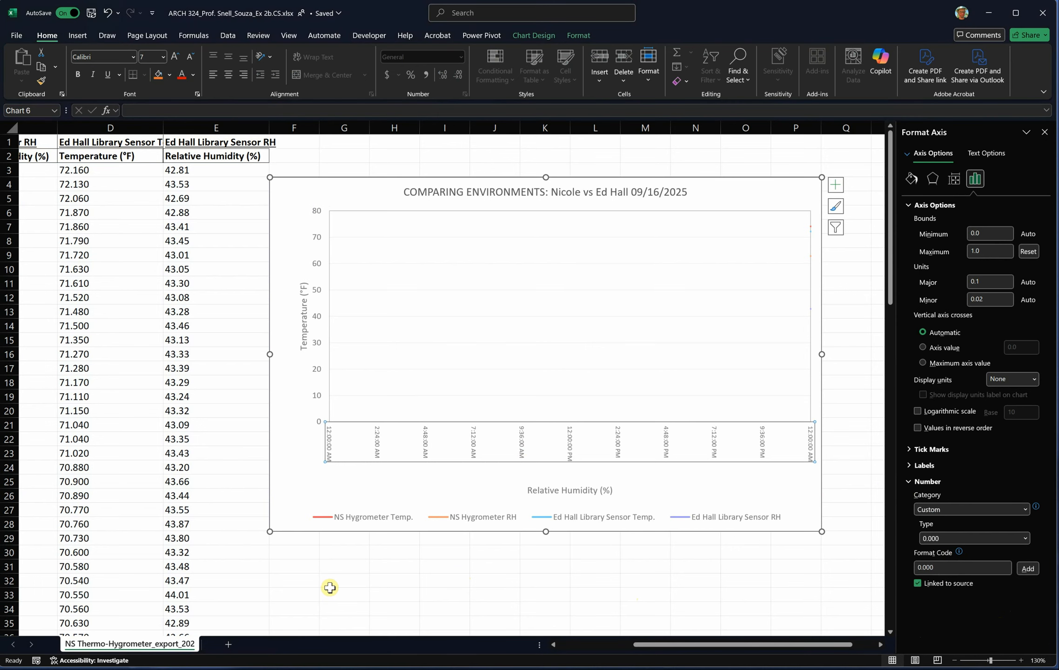
- Insert a blank column before the time column A
{"action": "left_click_drag", "start_coordinate": [650, 648], "coordinate": [574, 649]}
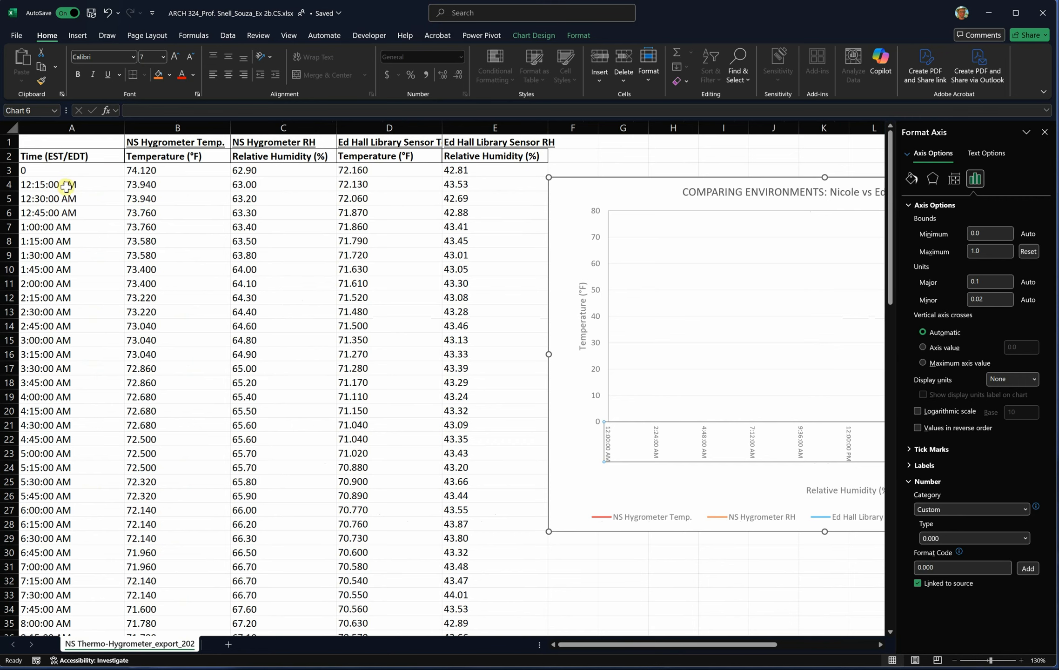
{"action": "left_click_drag", "start_coordinate": [69, 169], "coordinate": [87, 402]}
{"action": "scroll", "coordinate": [88, 429], "scroll_direction": "up", "scroll_amount": 4}
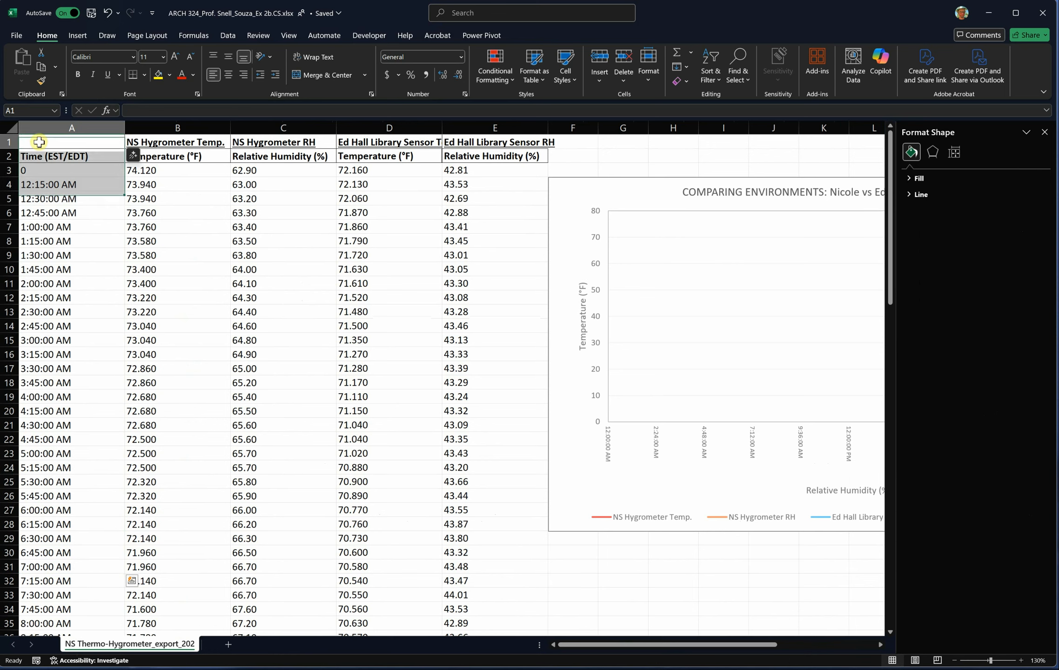
{"action": "left_click", "coordinate": [42, 127]}
{"action": "right_click", "coordinate": [42, 127]}
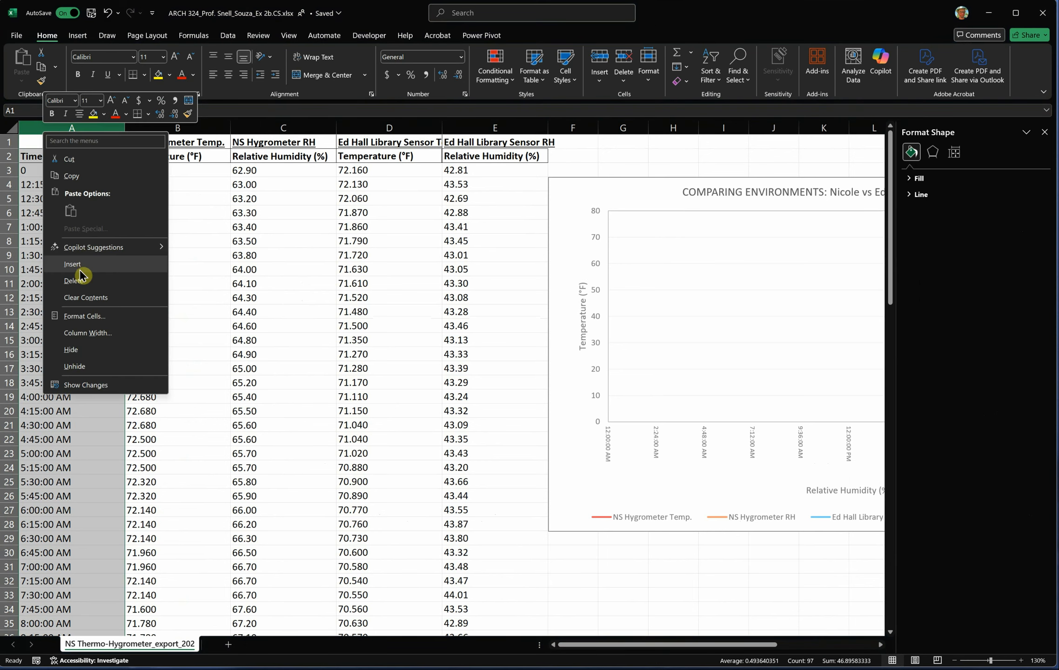
{"action": "left_click", "coordinate": [80, 264]}
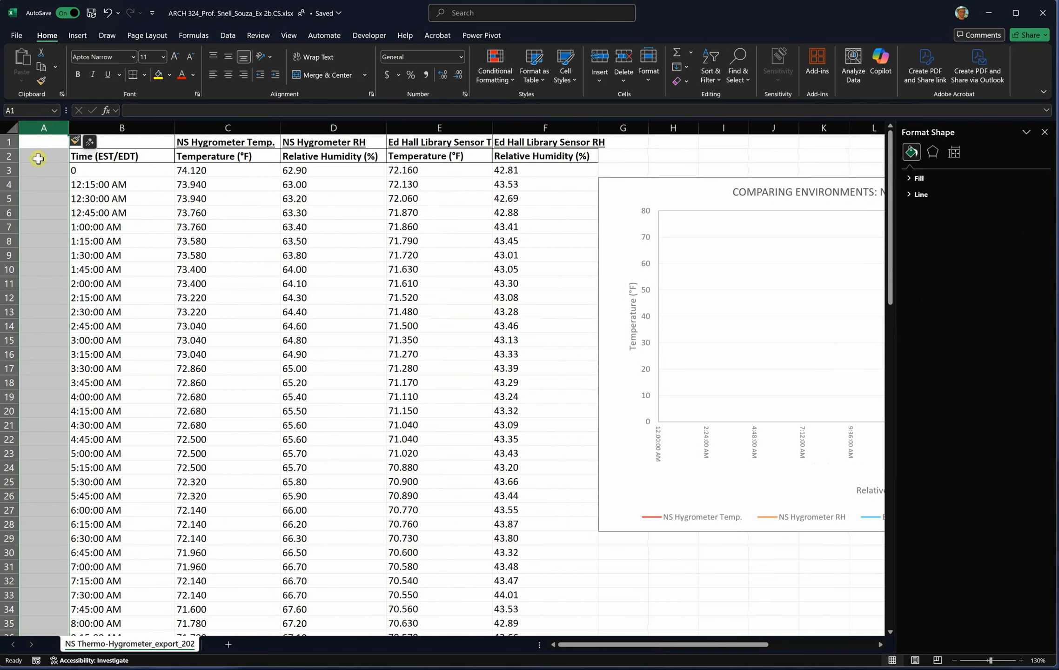
- Insert a blank row above the sensor headings in row 1
{"action": "right_click", "coordinate": [7, 140]}
{"action": "left_click", "coordinate": [107, 272]}
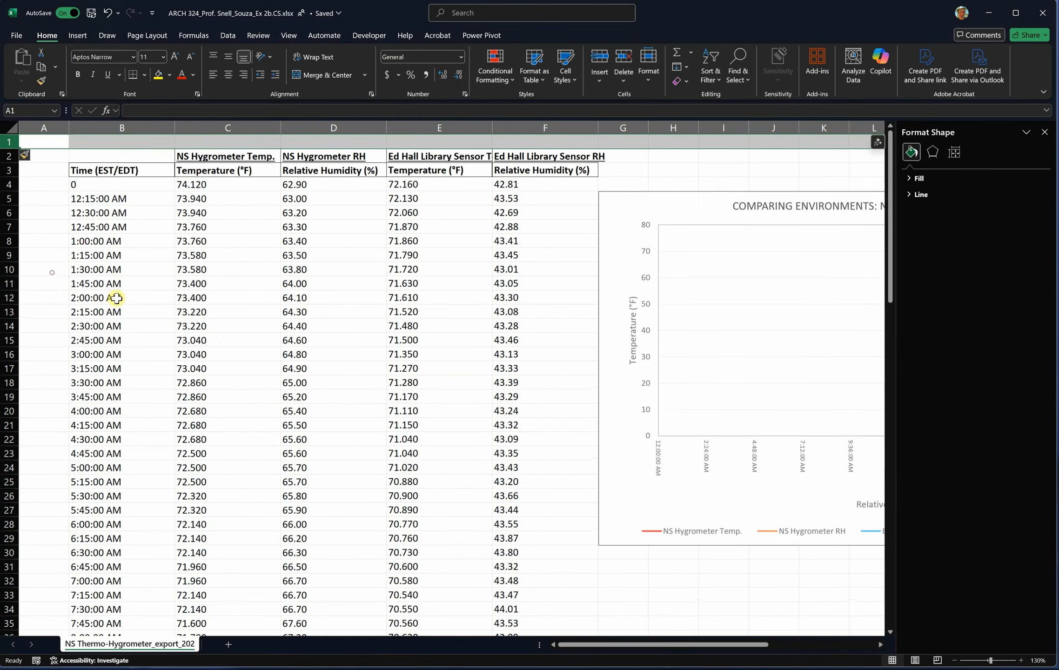
{"action": "left_click", "coordinate": [654, 579]}
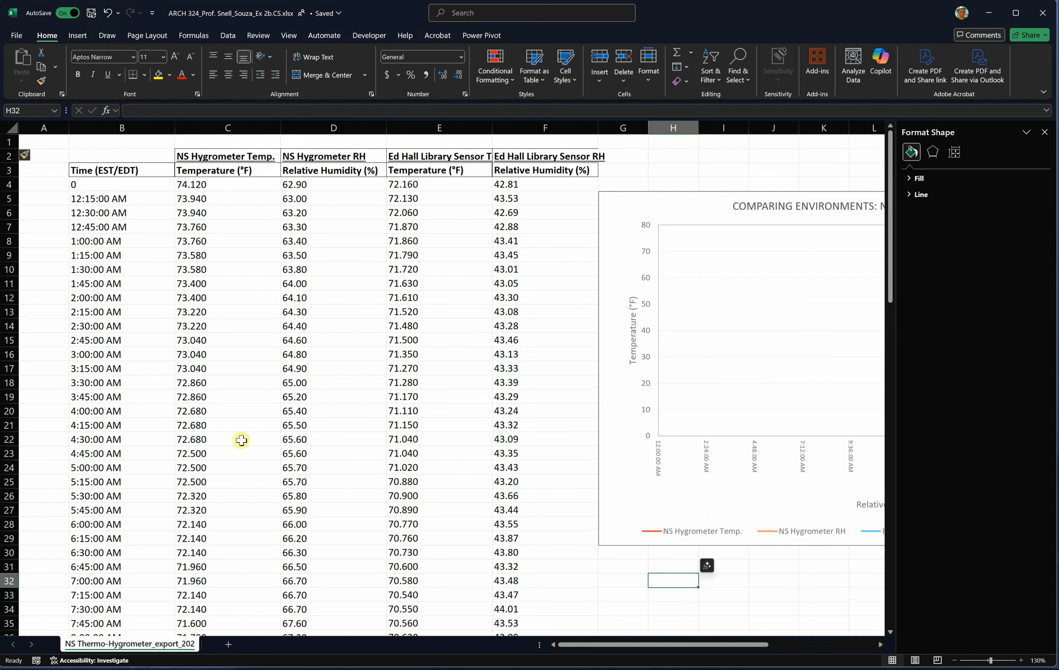
- Replace the times from B4 down with copied 15-minute date-and-time values starting at 8/3/2024 12:00:00 AM
{"action": "left_click_drag", "start_coordinate": [111, 180], "coordinate": [105, 418]}
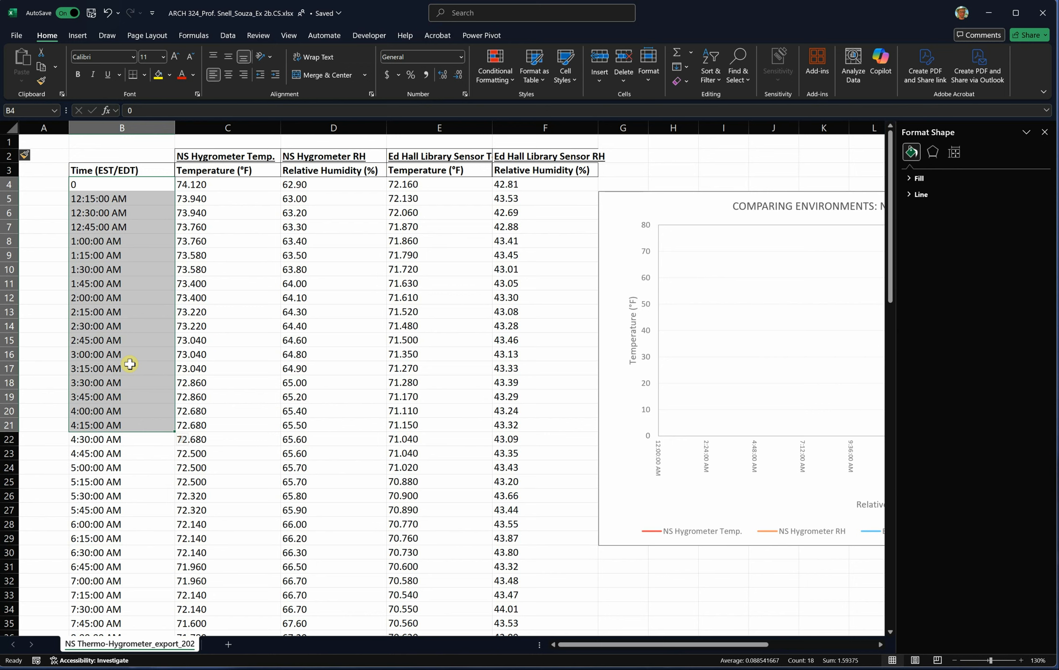
{"action": "left_click", "coordinate": [133, 491]}
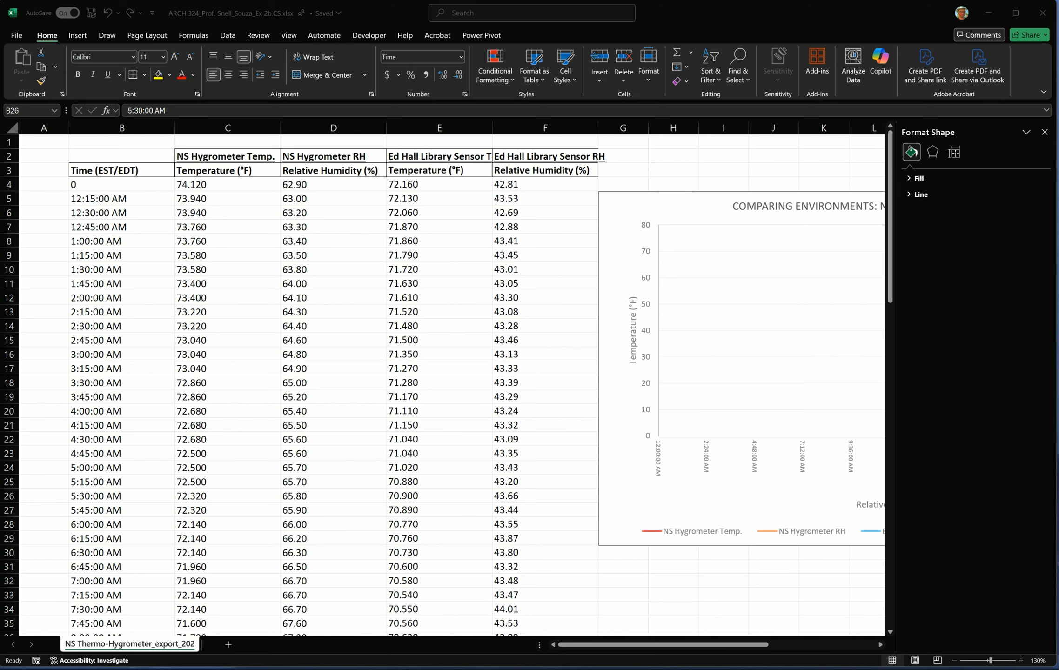
{"action": "key", "text": "ctrl+c"}
{"action": "left_click", "coordinate": [108, 185]}
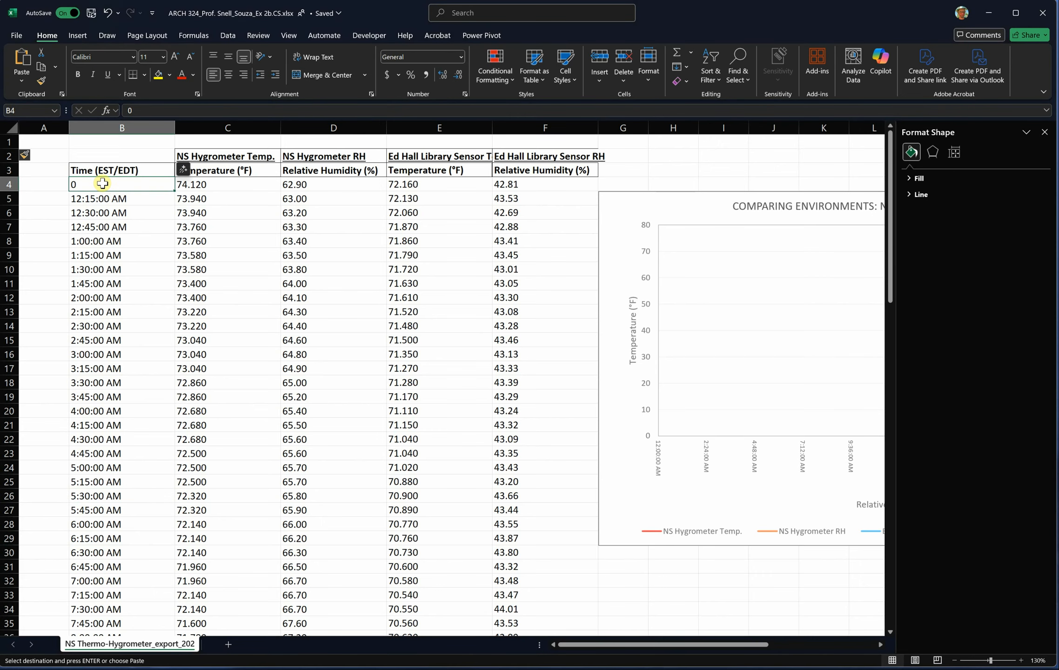
{"action": "key", "text": "ctrl+v"}
- Clear the extra 8/4 0:00 entry in cell B100 below the last sensor reading
{"action": "scroll", "coordinate": [211, 369], "scroll_direction": "down", "scroll_amount": 20}
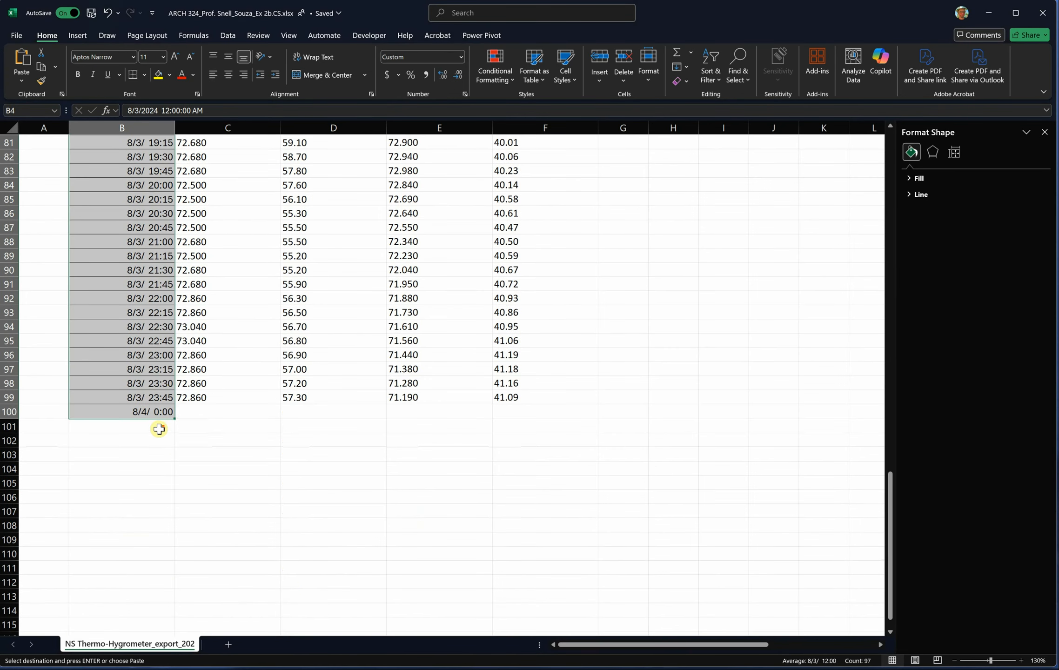
{"action": "left_click", "coordinate": [149, 428]}
{"action": "left_click", "coordinate": [146, 411]}
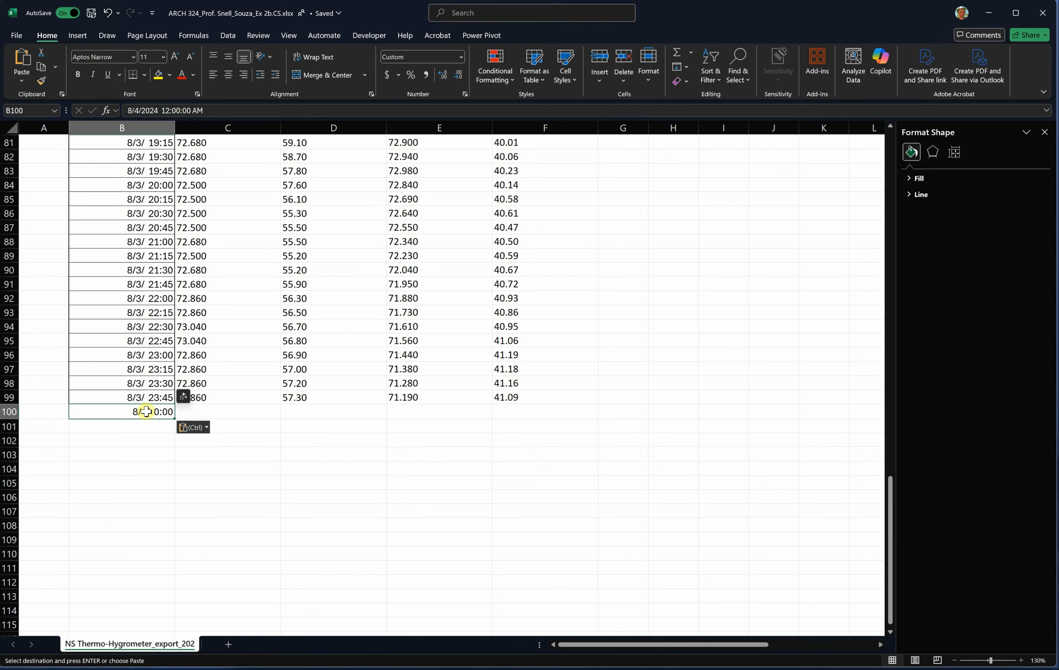
{"action": "key", "text": "Delete"}
{"action": "scroll", "coordinate": [182, 469], "scroll_direction": "up", "scroll_amount": 20}
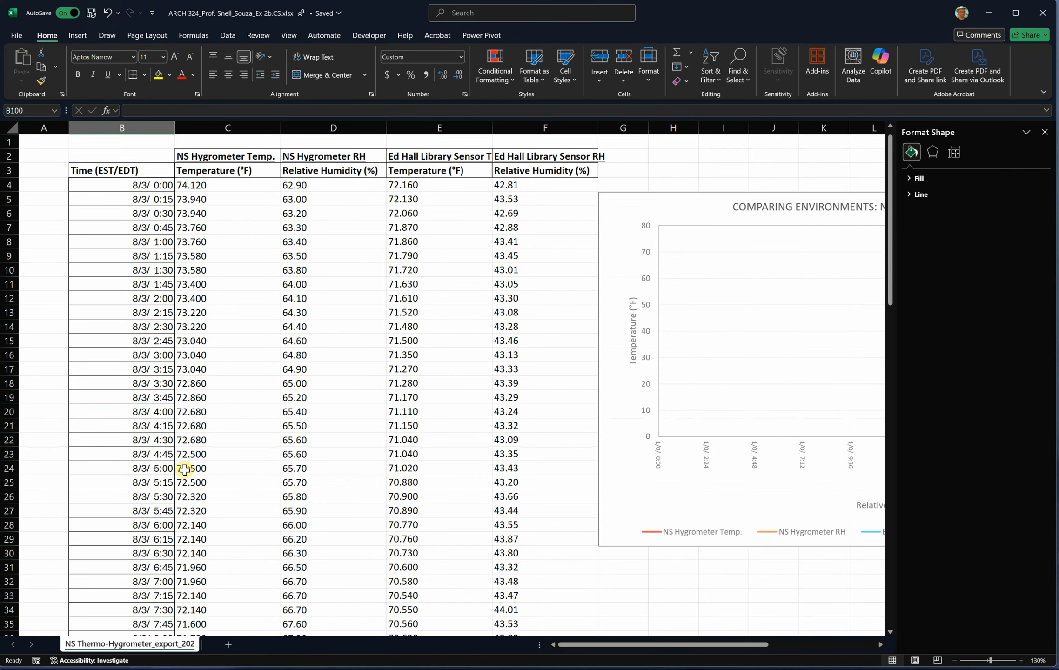
- Set the number format of the first time value in B4 to General
{"action": "left_click_drag", "start_coordinate": [621, 646], "coordinate": [582, 649]}
{"action": "left_click", "coordinate": [658, 457]}
{"action": "left_click", "coordinate": [108, 187]}
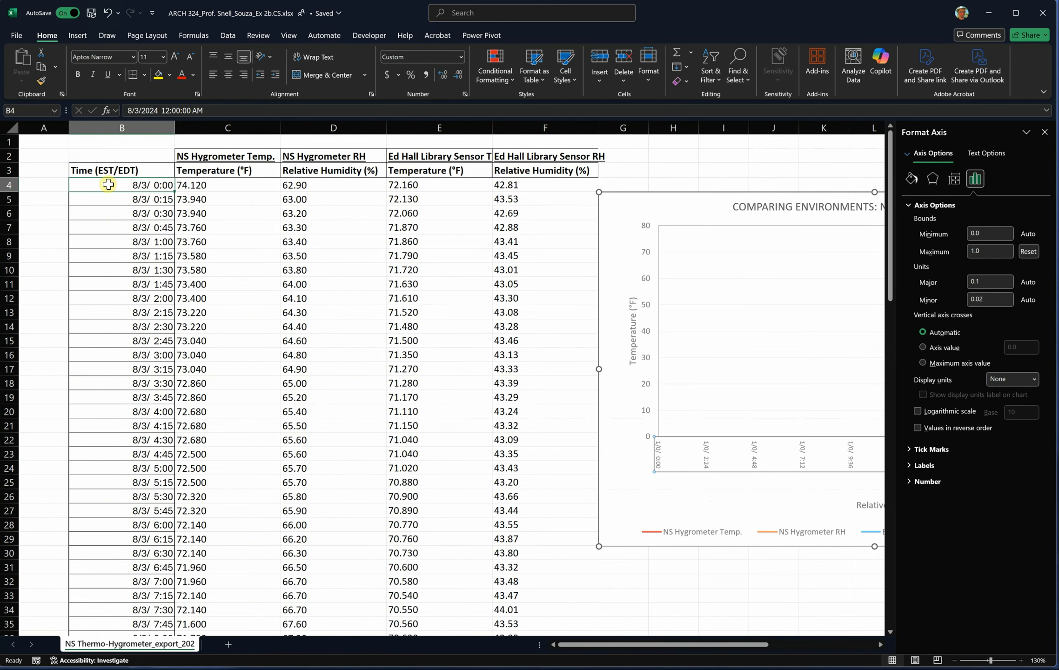
{"action": "left_click", "coordinate": [461, 57]}
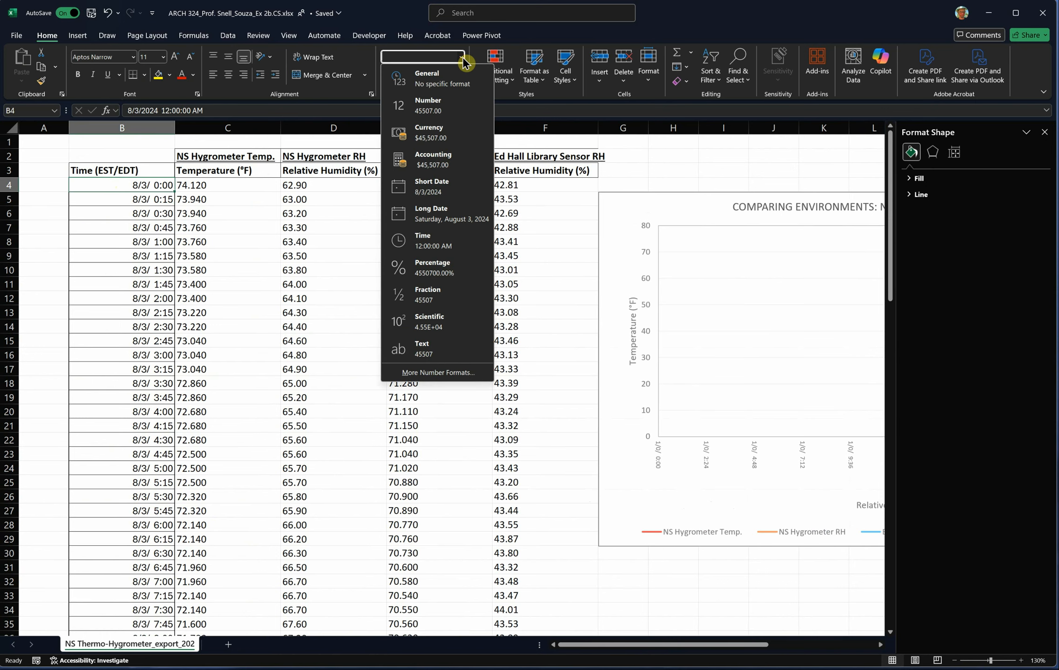
{"action": "left_click", "coordinate": [442, 81]}
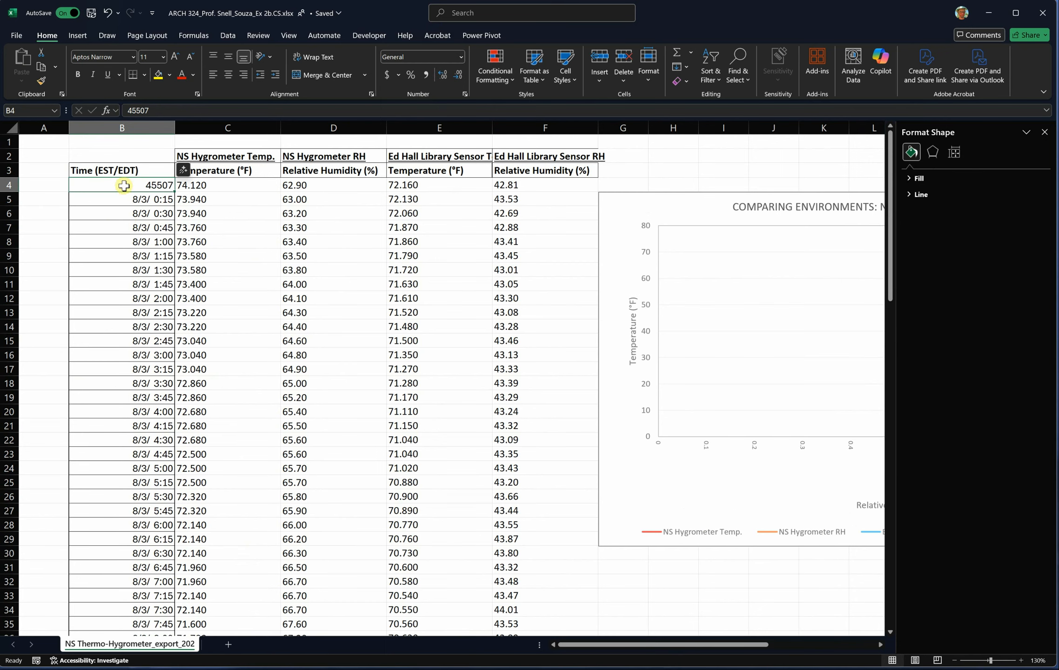
- Set the number format of the last time value in B99 to General
{"action": "scroll", "coordinate": [135, 289], "scroll_direction": "down", "scroll_amount": 20}
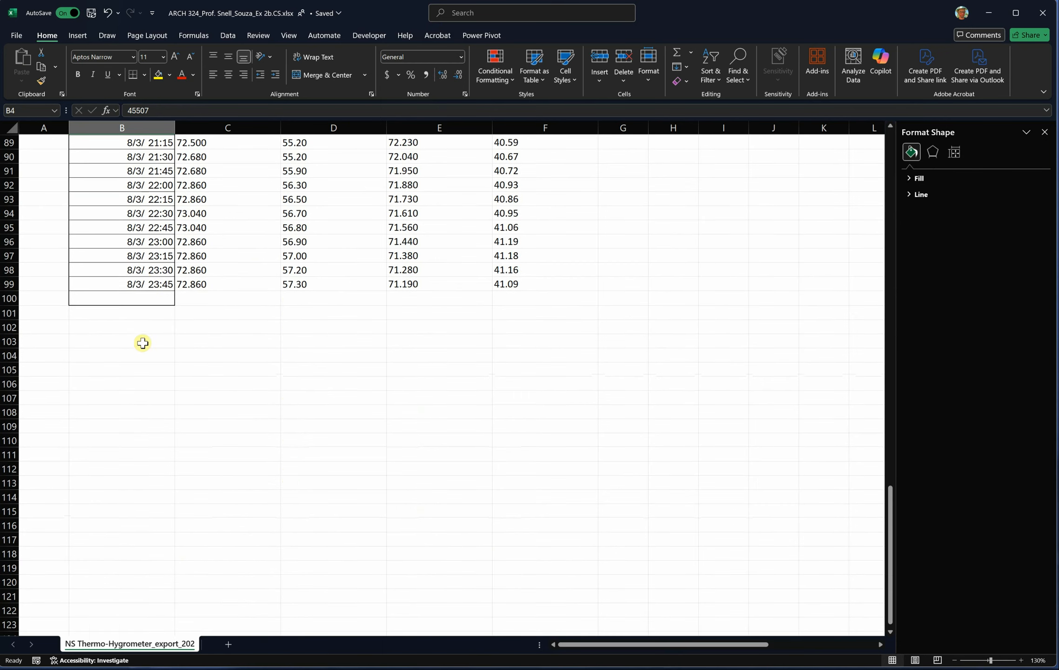
{"action": "left_click", "coordinate": [147, 284]}
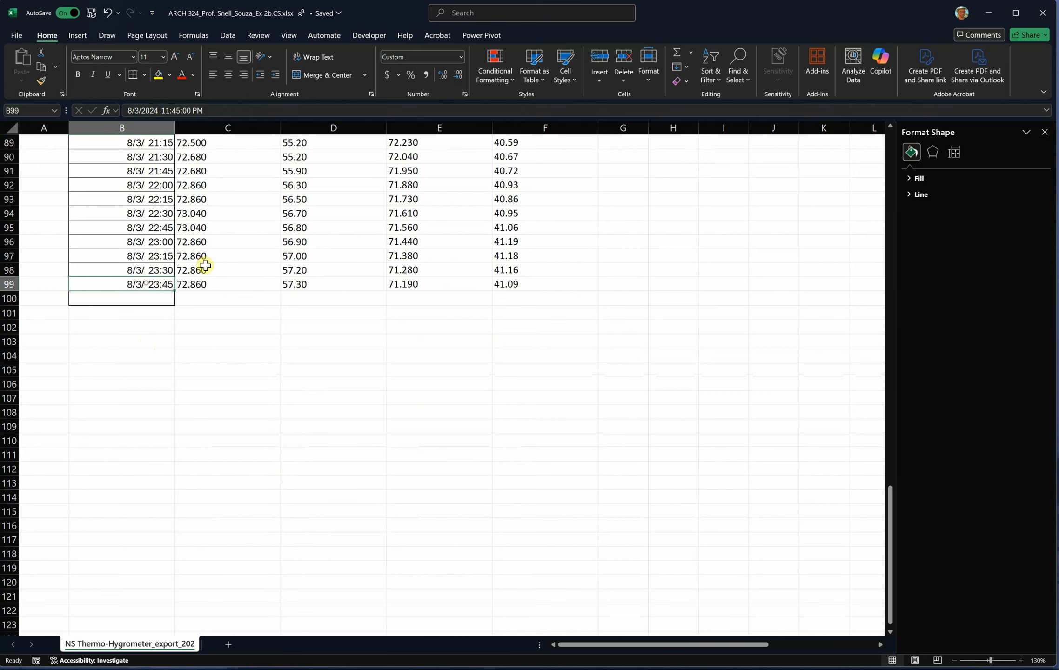
{"action": "left_click", "coordinate": [460, 57]}
{"action": "left_click", "coordinate": [437, 82]}
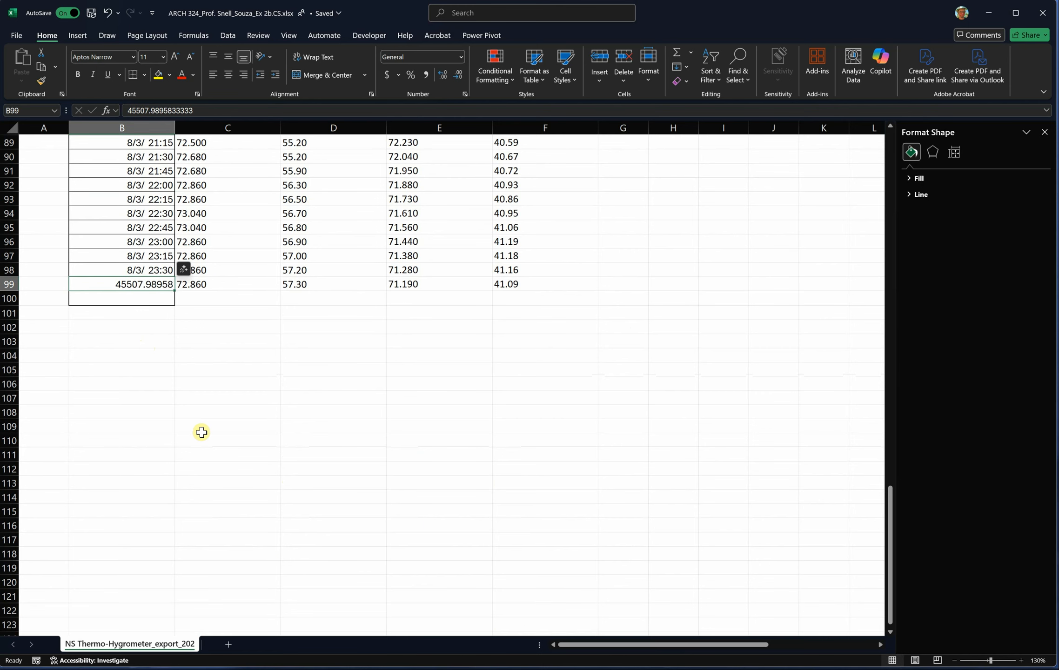
{"action": "scroll", "coordinate": [201, 432], "scroll_direction": "up", "scroll_amount": 8}
{"action": "scroll", "coordinate": [201, 433], "scroll_direction": "up", "scroll_amount": 20}
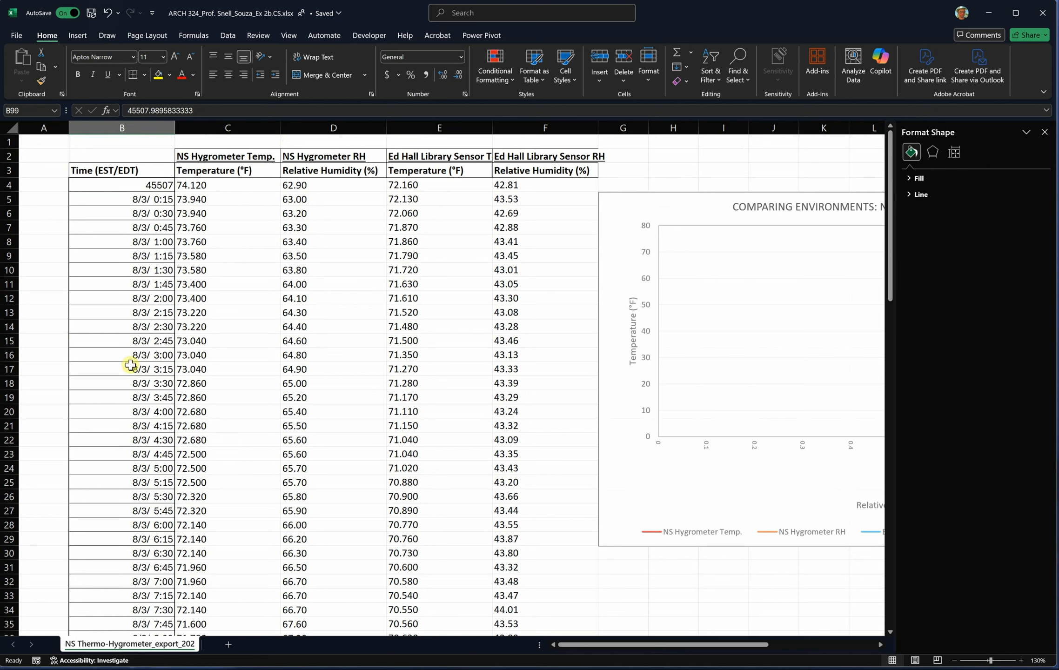
- Set the minimum bound of the chart's horizontal axis to 45507
{"action": "left_click", "coordinate": [148, 200]}
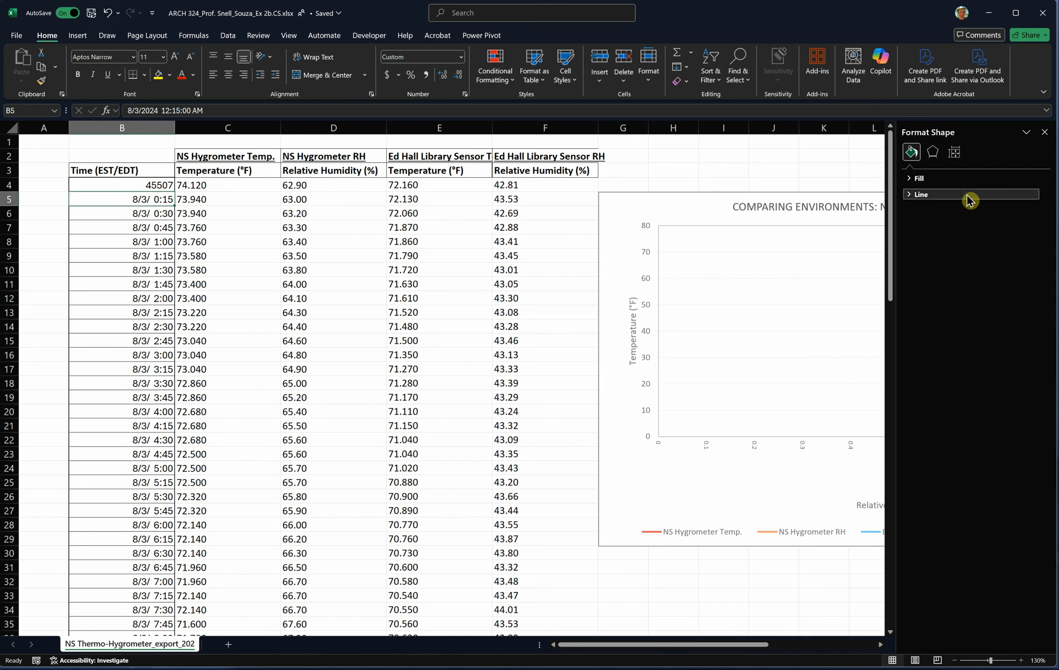
{"action": "left_click", "coordinate": [954, 153]}
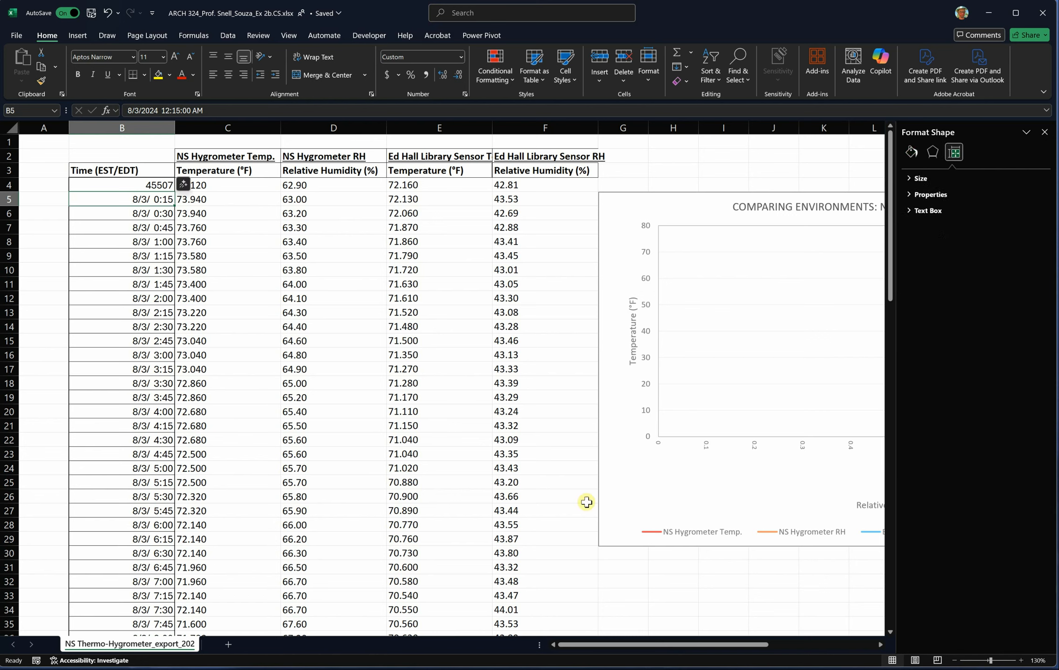
{"action": "left_click", "coordinate": [707, 448]}
{"action": "left_click", "coordinate": [980, 234]}
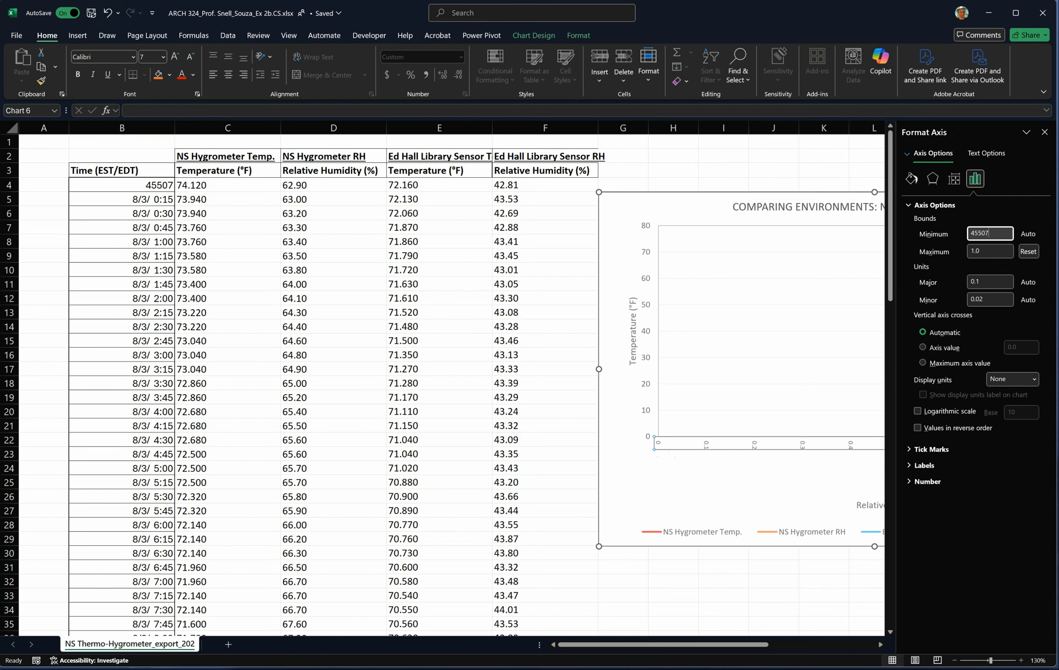
{"action": "left_click", "coordinate": [1001, 251]}
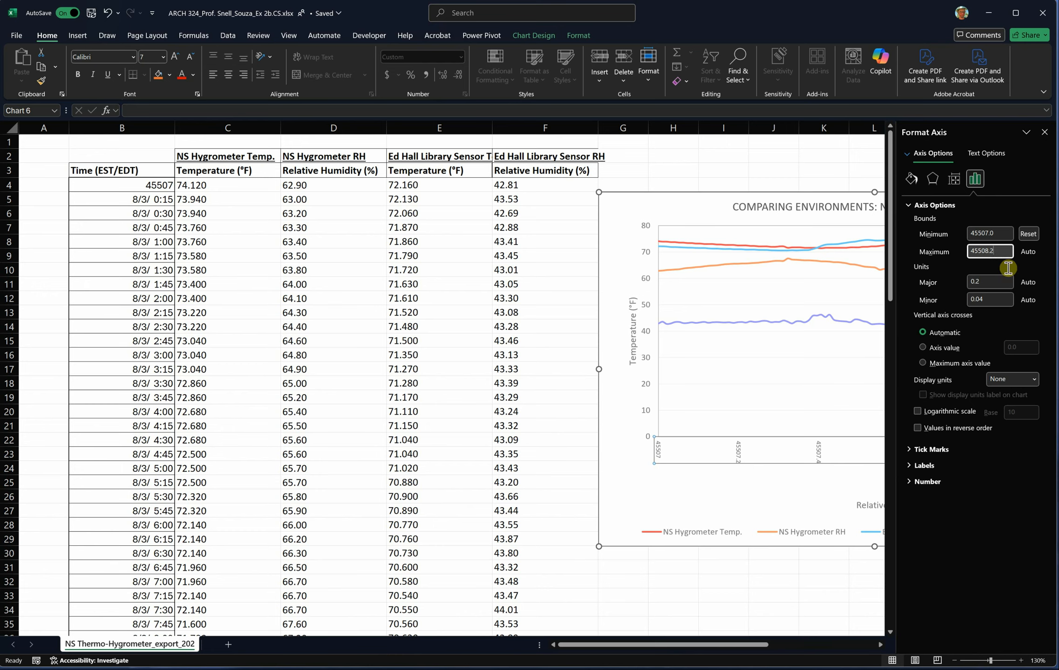
- Set the maximum bound of the chart's horizontal axis to 45508
{"action": "left_click", "coordinate": [831, 359]}
{"action": "left_click_drag", "start_coordinate": [719, 644], "coordinate": [784, 646]}
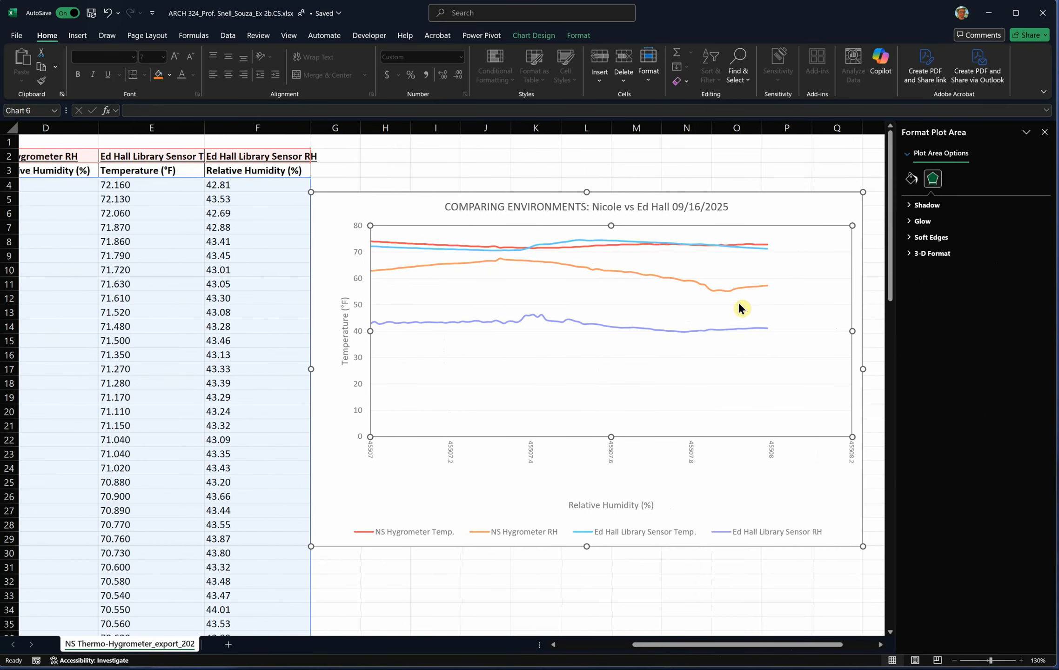
{"action": "left_click", "coordinate": [692, 459]}
{"action": "left_click", "coordinate": [976, 178]}
{"action": "left_click", "coordinate": [979, 209]}
{"action": "left_click", "coordinate": [998, 251]}
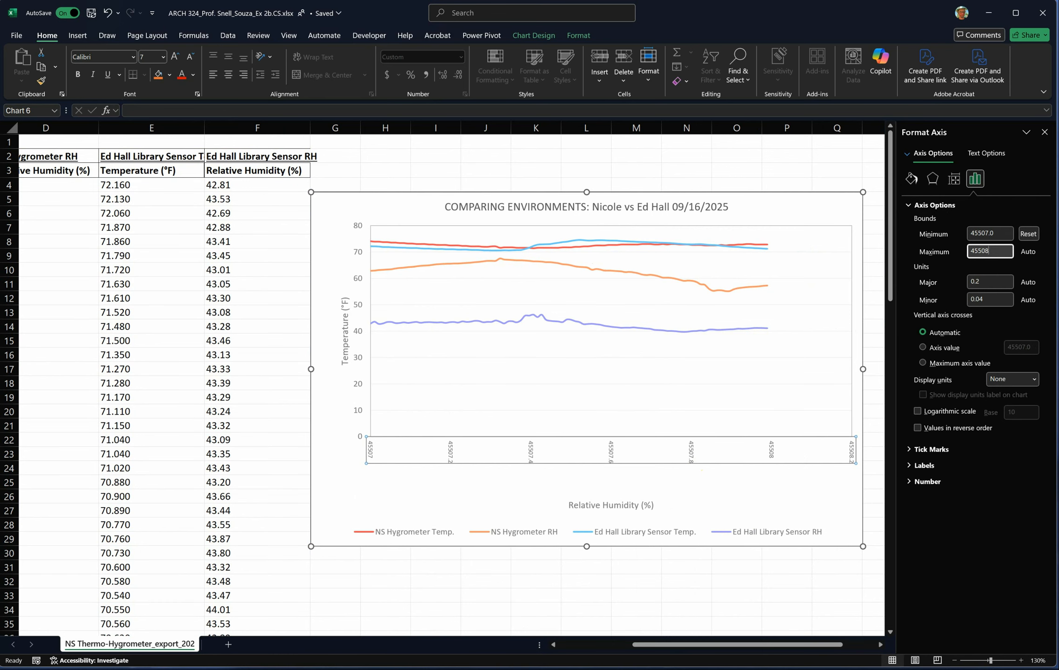
{"action": "key", "text": "Return"}
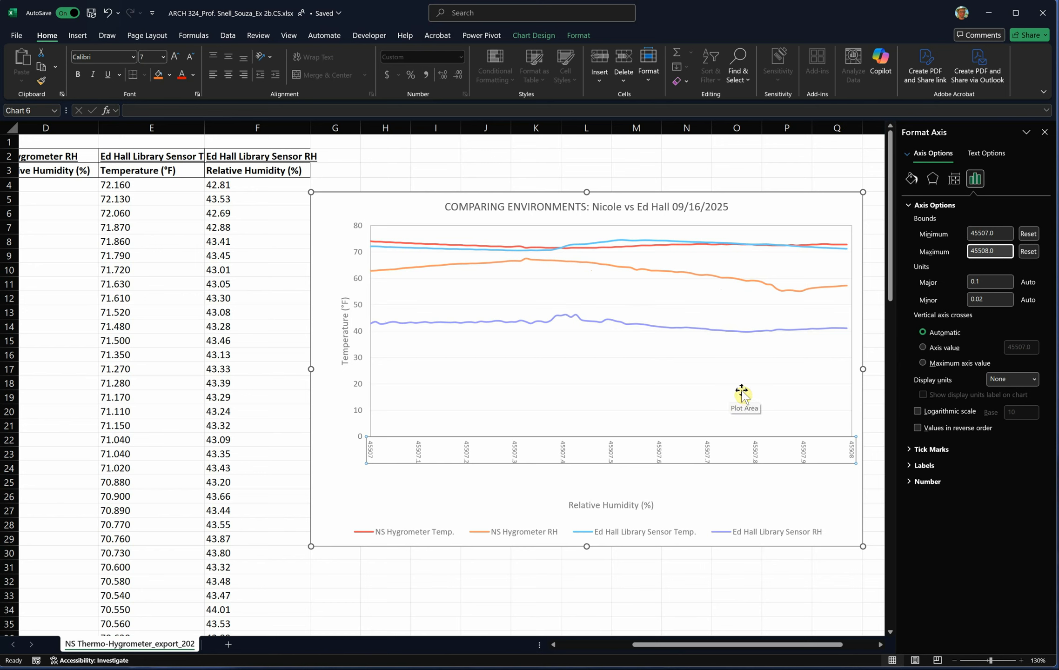
{"action": "left_click", "coordinate": [988, 233]}
{"action": "left_click", "coordinate": [989, 250]}
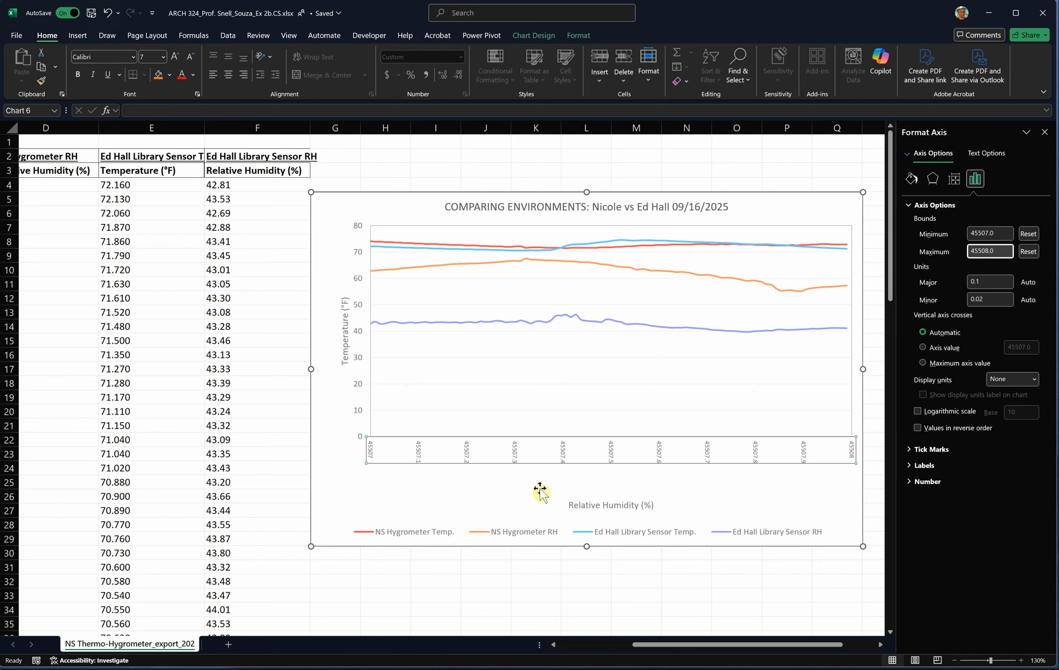
- Set the number format of the chart's horizontal axis to the Custom type m/d/ h:mm
{"action": "left_click", "coordinate": [564, 455]}
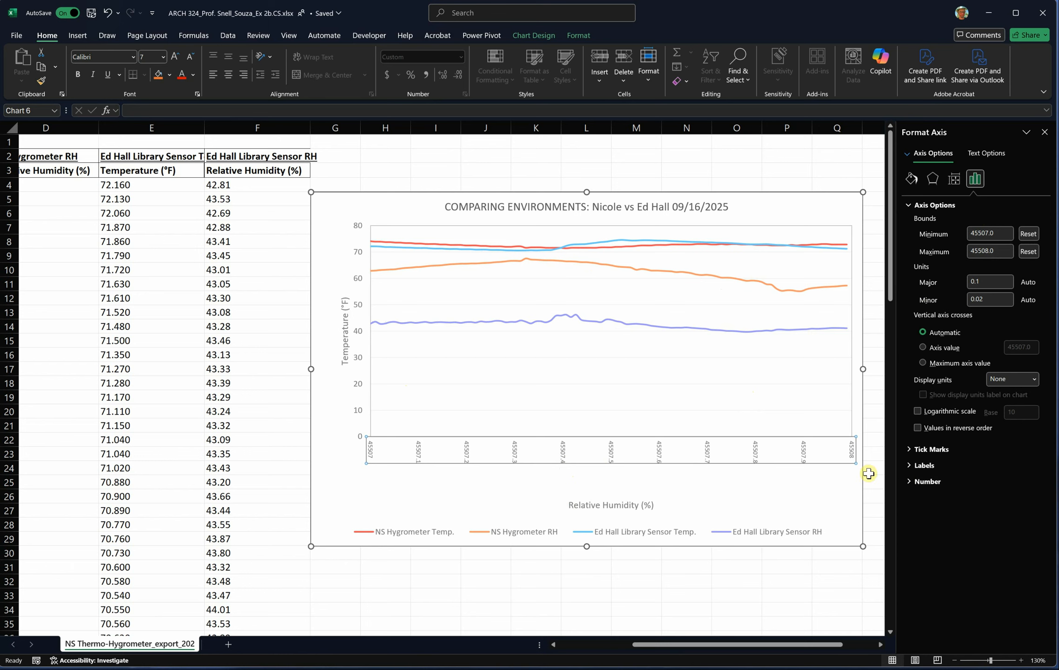
{"action": "left_click", "coordinate": [910, 482]}
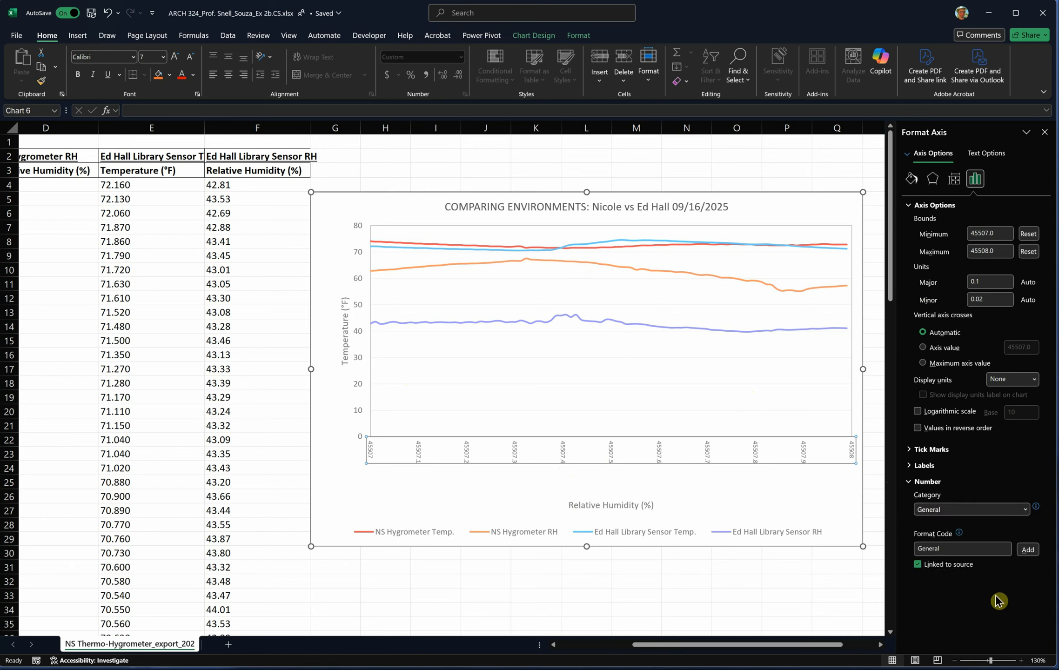
{"action": "left_click", "coordinate": [949, 512]}
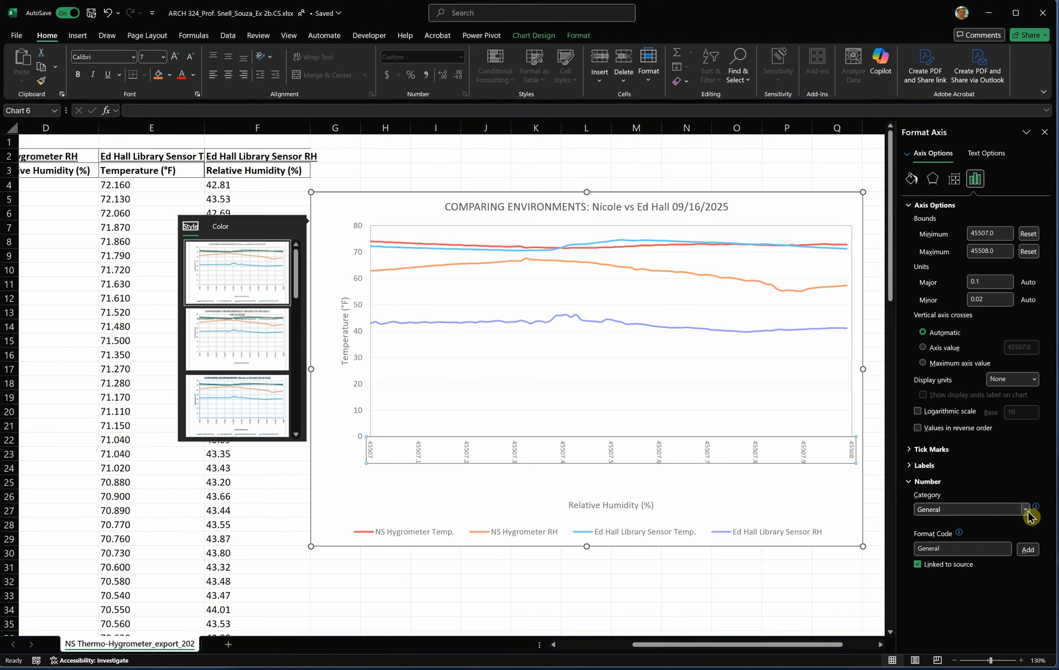
{"action": "left_click", "coordinate": [1025, 509]}
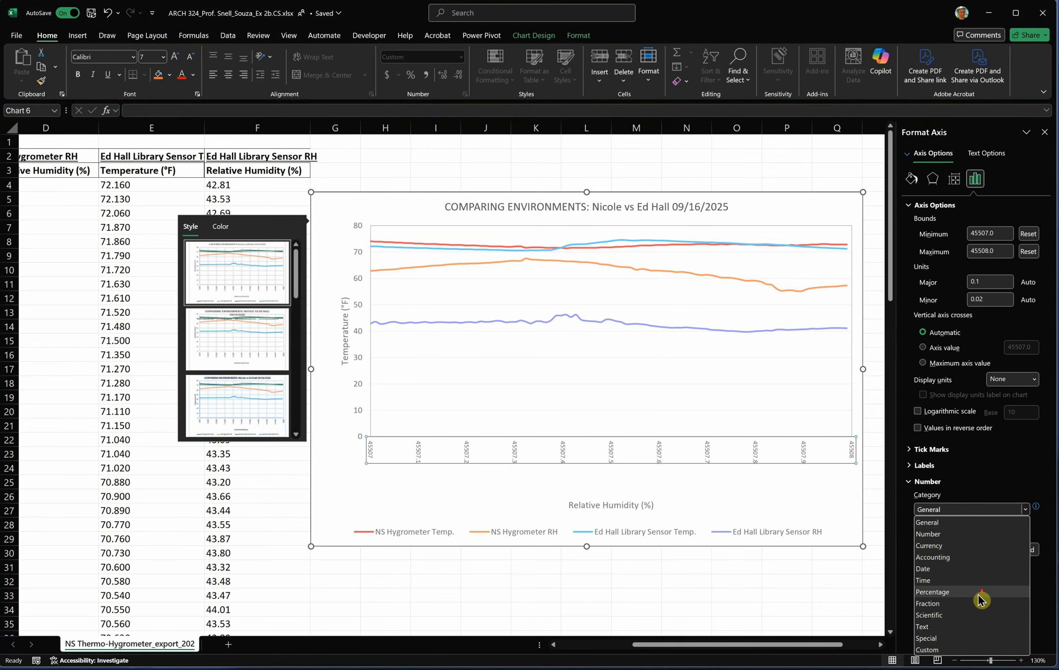
{"action": "left_click", "coordinate": [936, 650]}
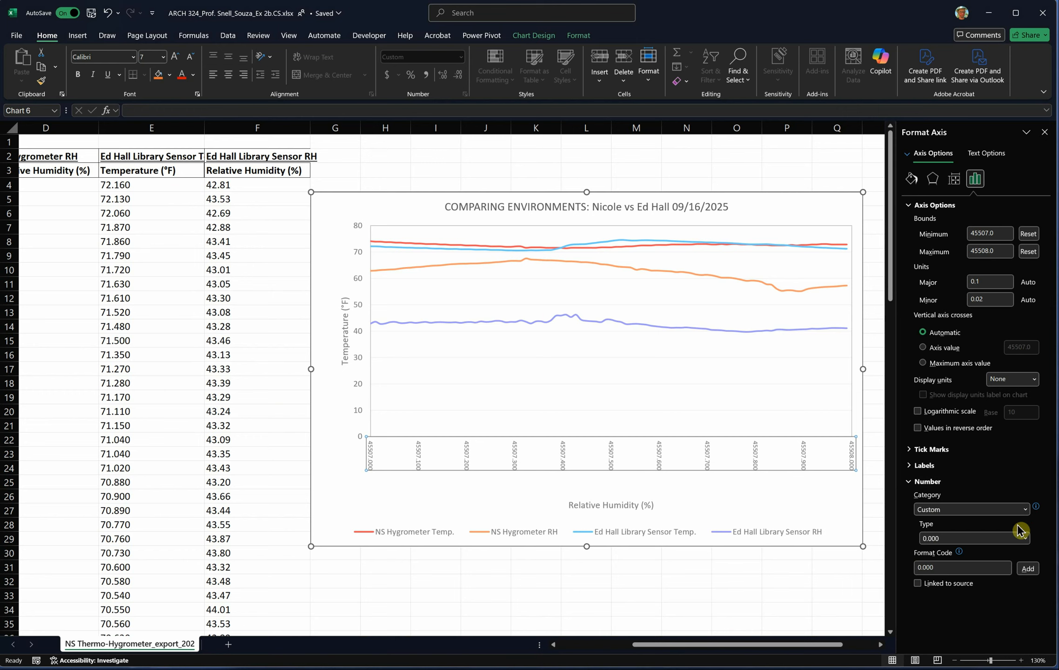
{"action": "left_click", "coordinate": [1026, 510]}
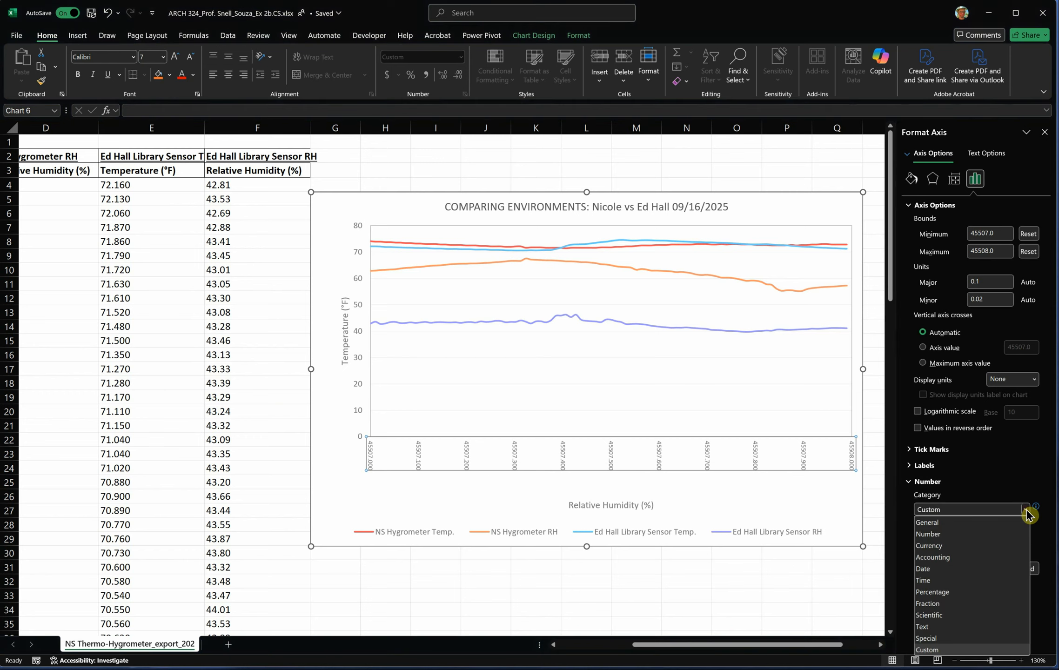
{"action": "left_click", "coordinate": [1032, 540]}
{"action": "left_click", "coordinate": [1025, 540]}
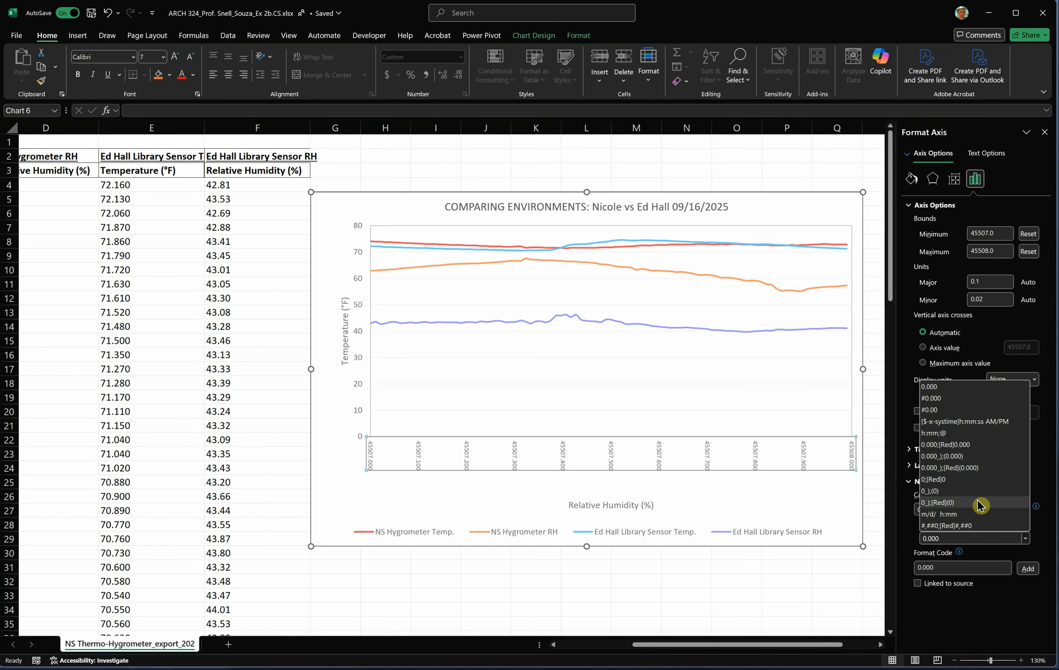
{"action": "left_click", "coordinate": [933, 514]}
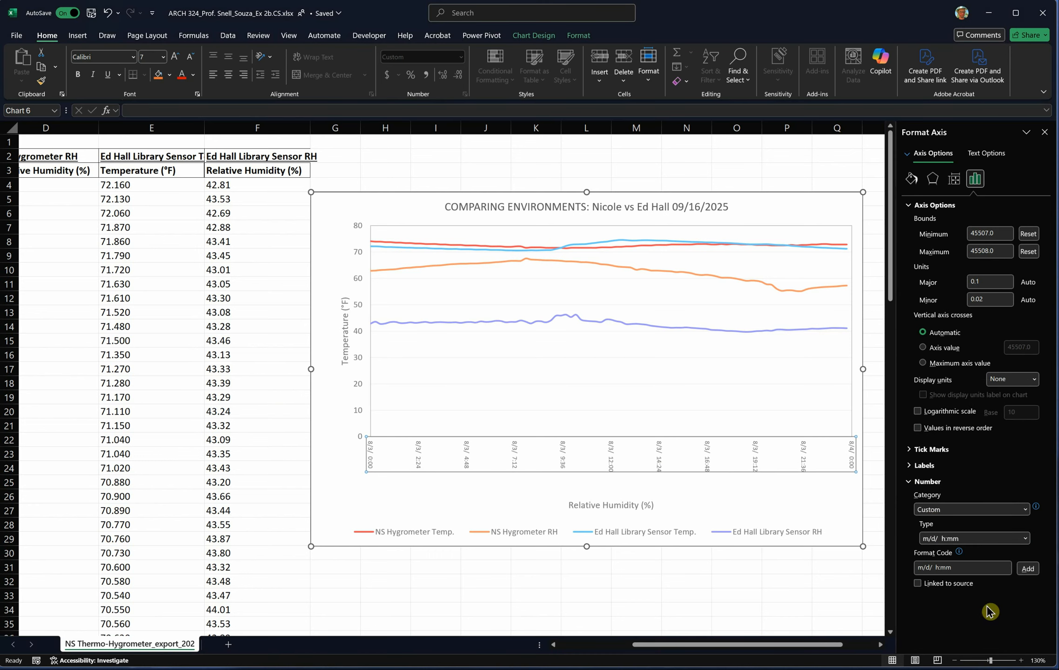
{"action": "left_click", "coordinate": [570, 459]}
{"action": "left_click", "coordinate": [564, 463]}
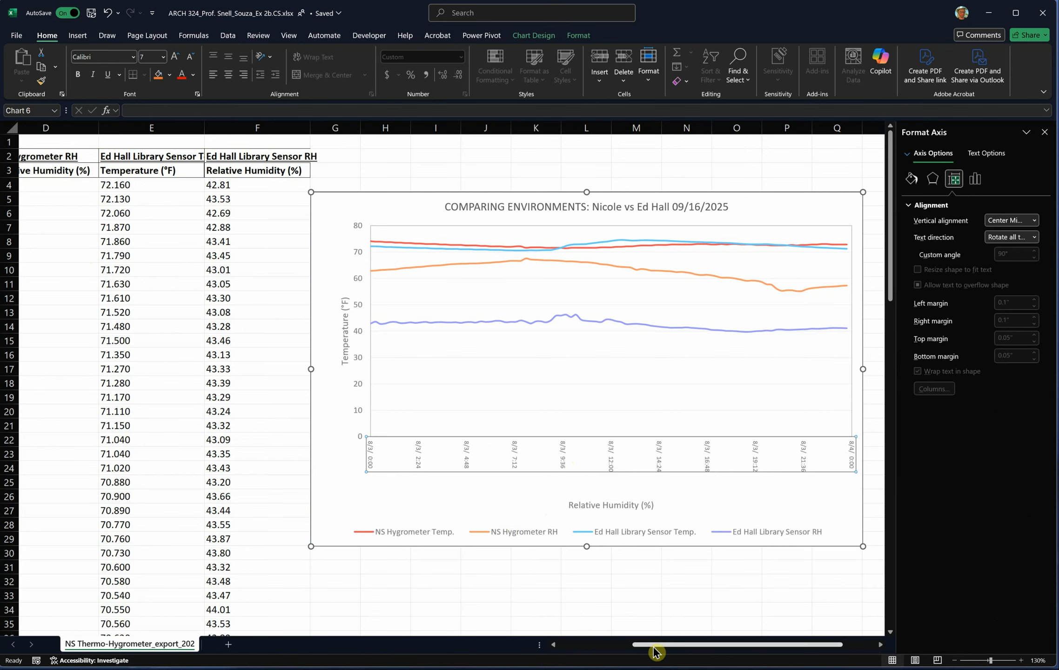
- Set the number format of the time values in B4:B99 to the Time type 13:30
{"action": "left_click_drag", "start_coordinate": [662, 645], "coordinate": [544, 652]}
{"action": "left_click_drag", "start_coordinate": [135, 186], "coordinate": [139, 466]}
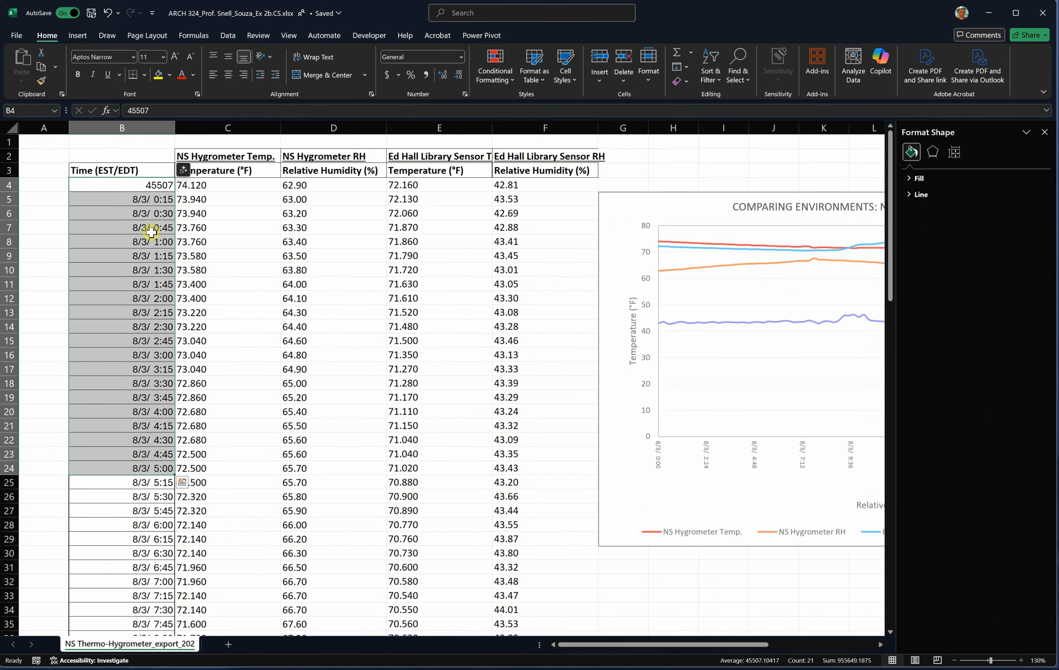
{"action": "left_click", "coordinate": [156, 189]}
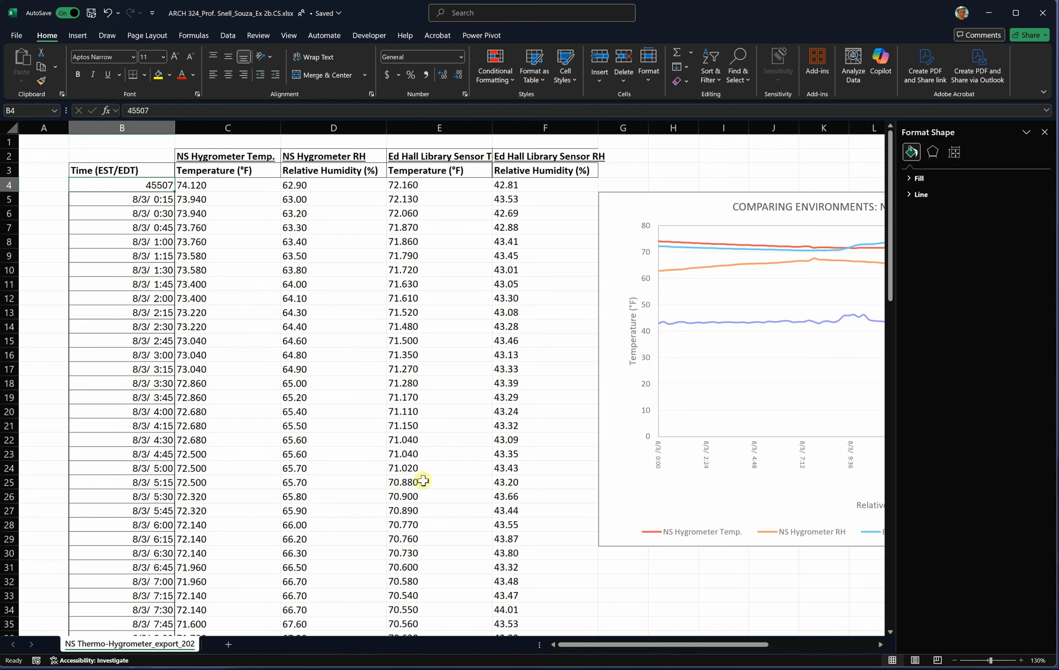
{"action": "left_click_drag", "start_coordinate": [109, 185], "coordinate": [139, 590]}
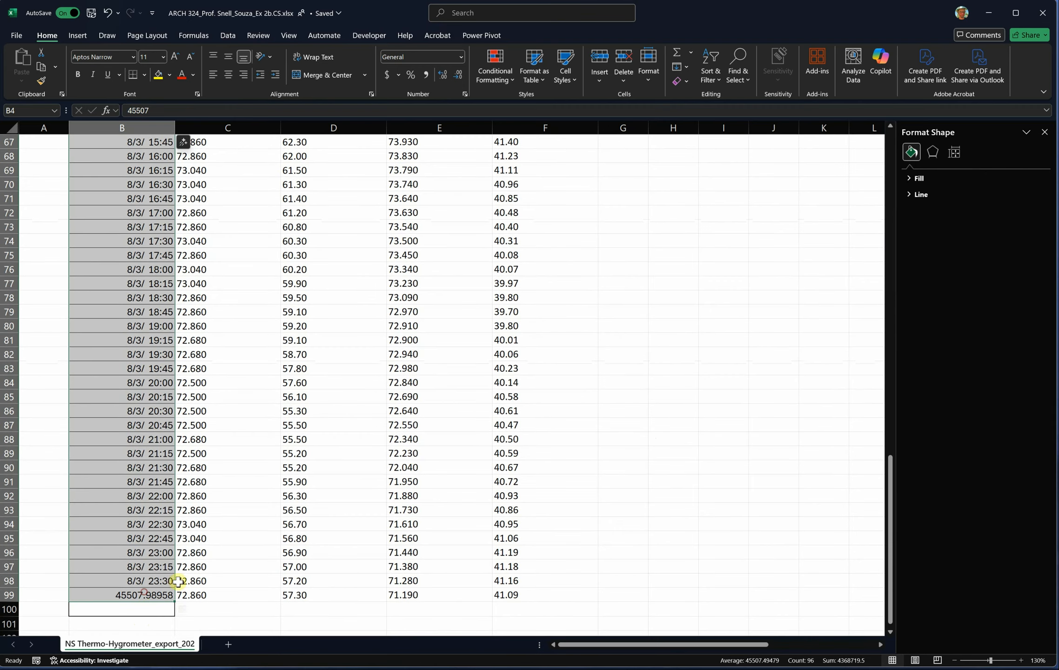
{"action": "scroll", "coordinate": [503, 394], "scroll_direction": "up", "scroll_amount": 10}
{"action": "scroll", "coordinate": [512, 390], "scroll_direction": "up", "scroll_amount": 12}
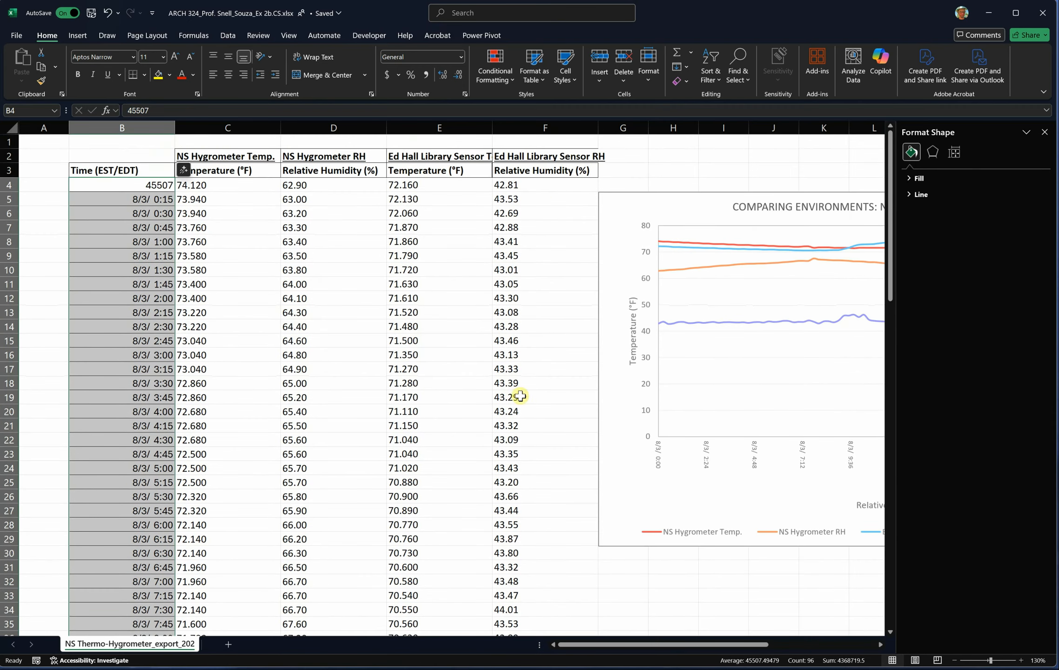
{"action": "left_click", "coordinate": [461, 57]}
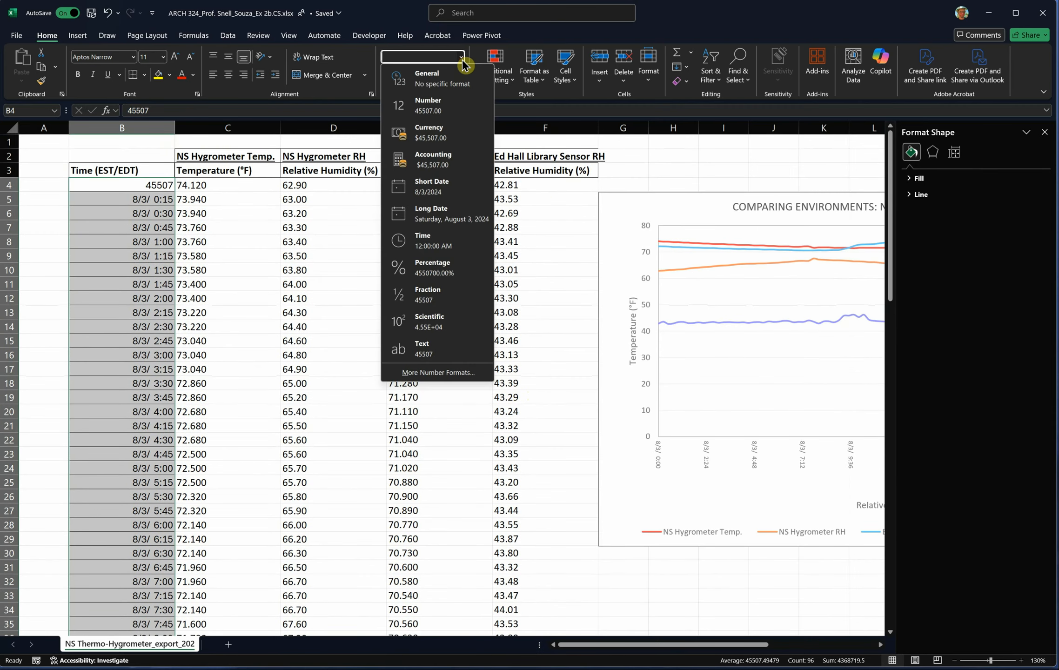
{"action": "left_click", "coordinate": [436, 238]}
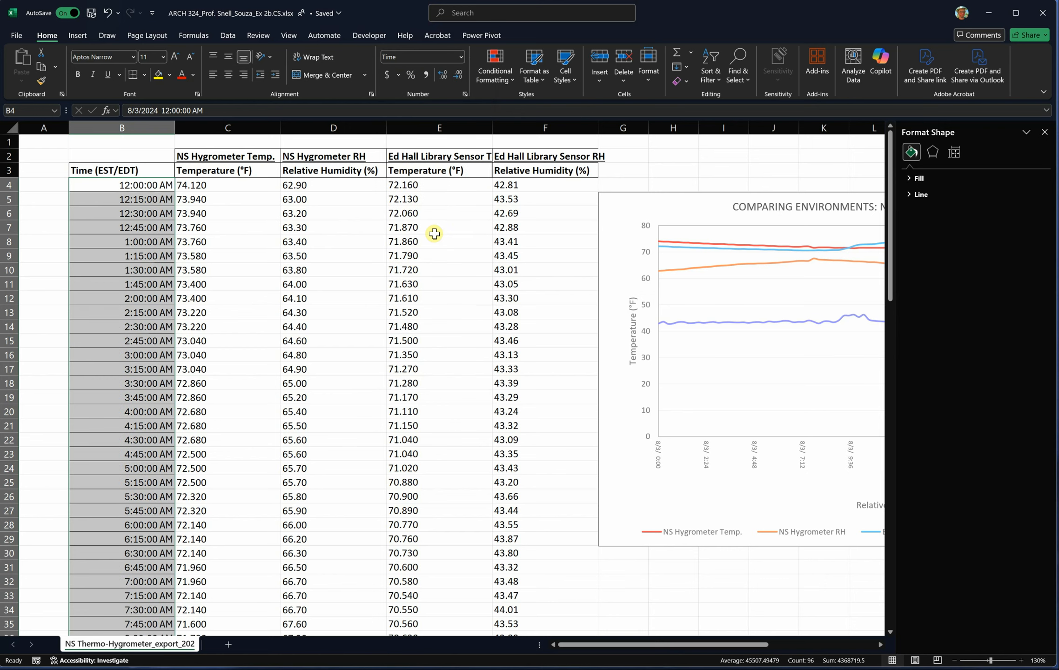
{"action": "left_click", "coordinate": [466, 95]}
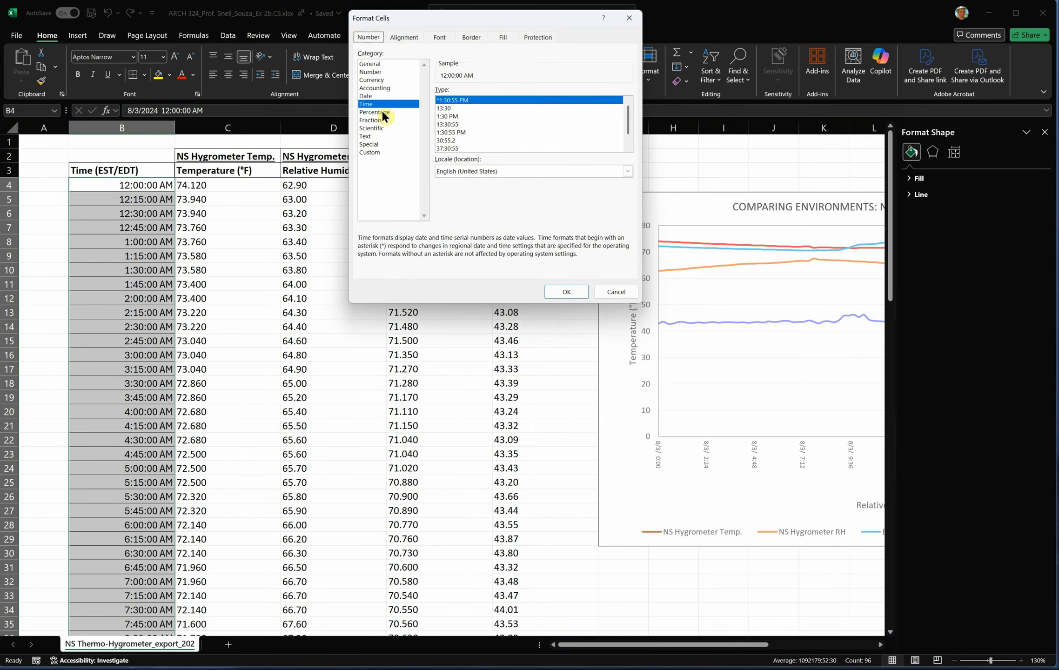
{"action": "left_click", "coordinate": [447, 108]}
{"action": "left_click", "coordinate": [563, 291]}
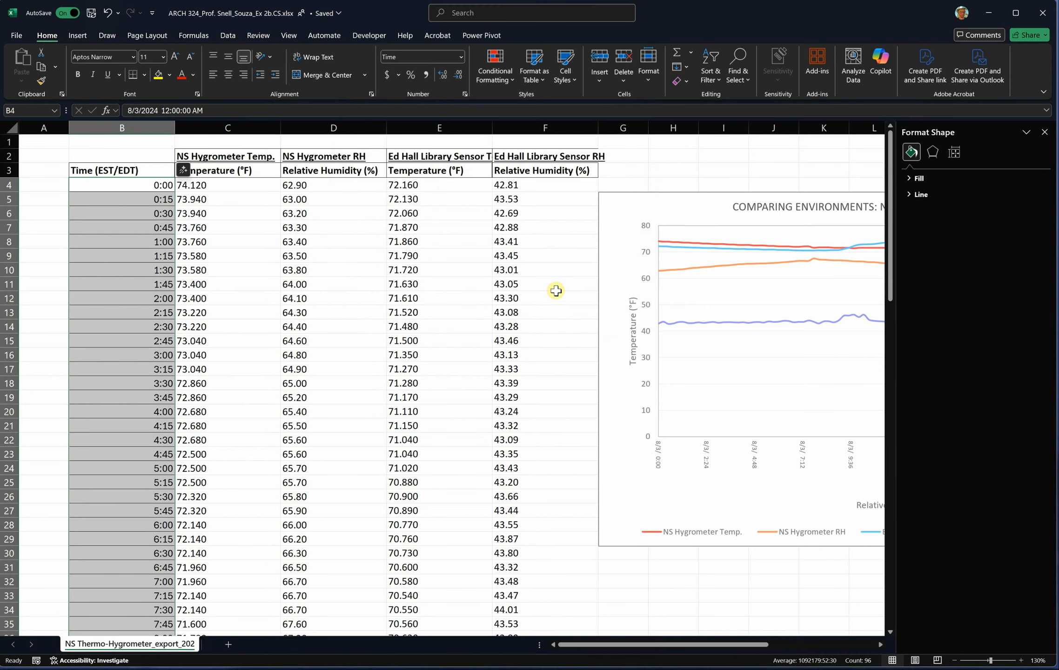
{"action": "left_click", "coordinate": [603, 615]}
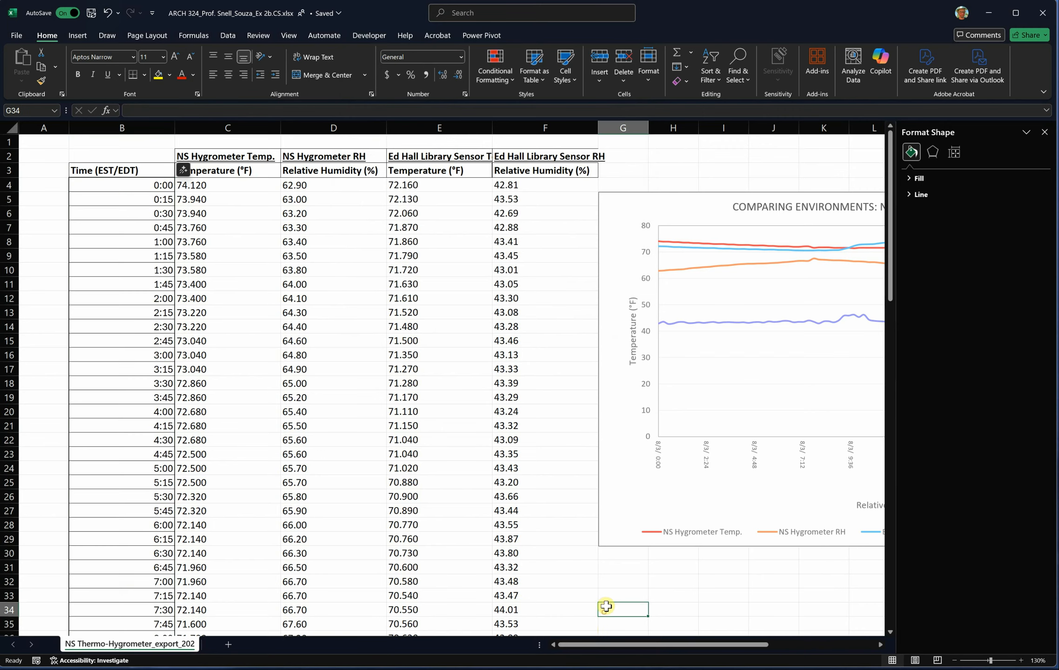
- Set the number format of the first time value in B4 to General
{"action": "left_click_drag", "start_coordinate": [607, 645], "coordinate": [640, 647]}
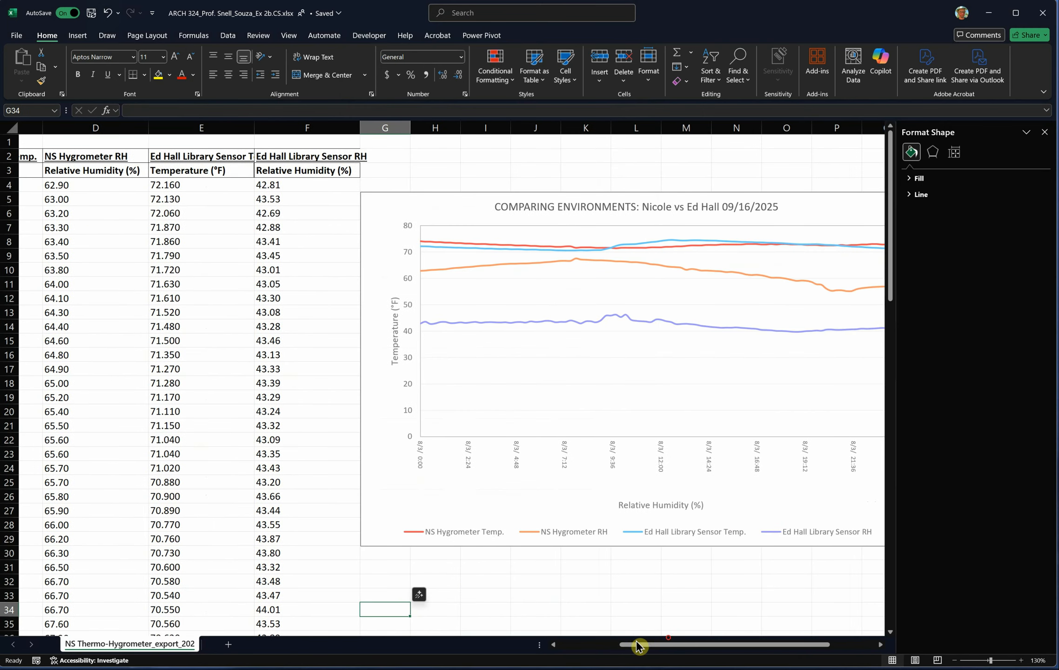
{"action": "left_click", "coordinate": [518, 464]}
{"action": "left_click_drag", "start_coordinate": [637, 649], "coordinate": [577, 646]}
{"action": "left_click", "coordinate": [126, 186]}
{"action": "right_click", "coordinate": [126, 186]}
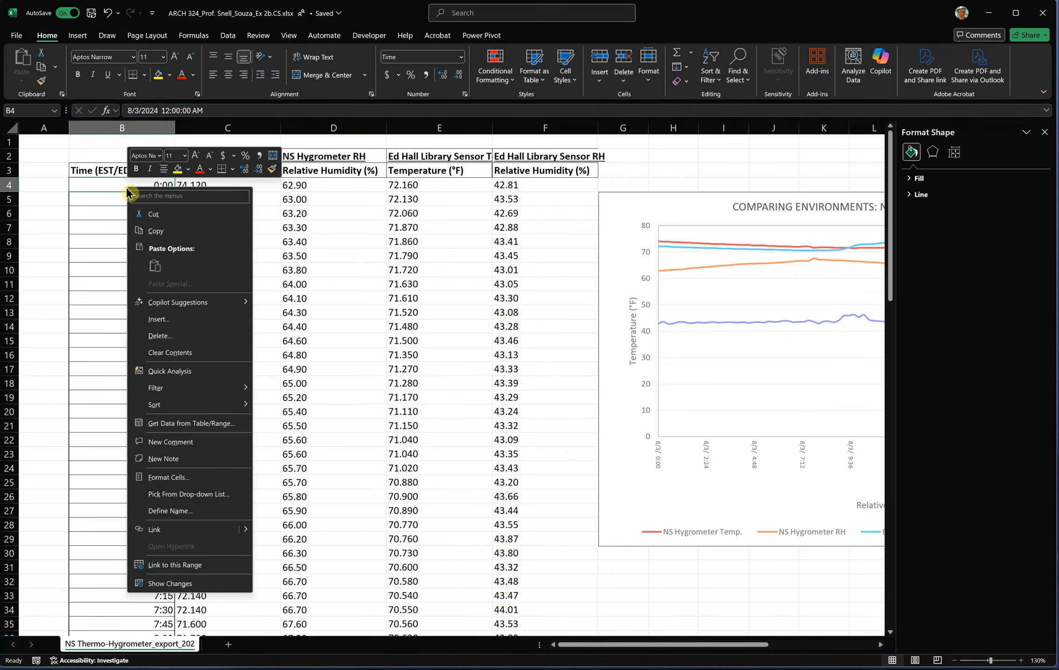
{"action": "left_click", "coordinate": [462, 57]}
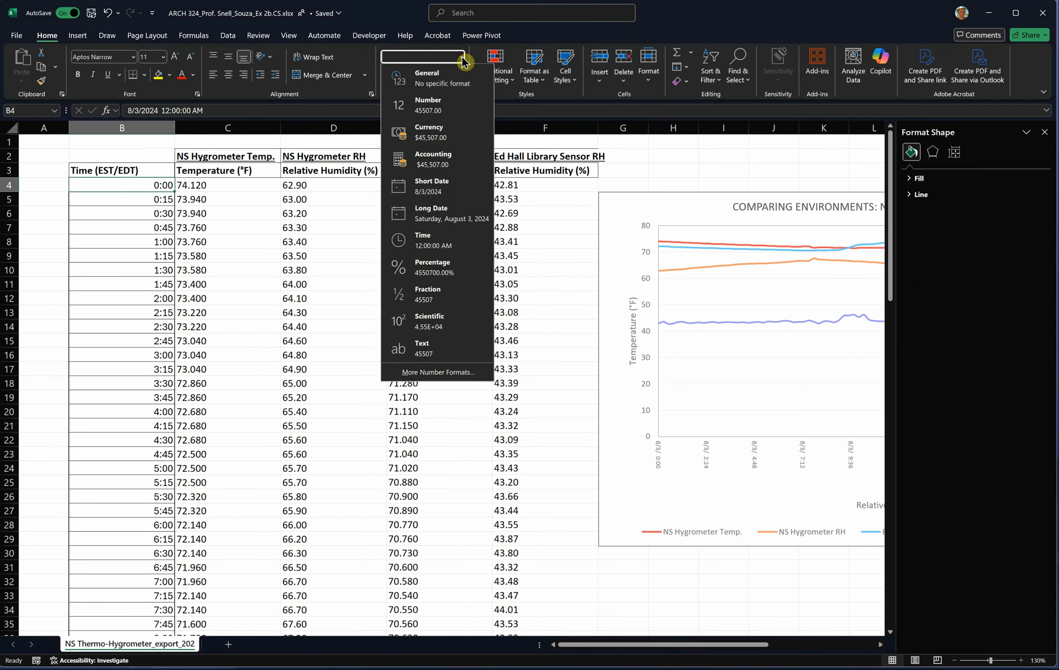
{"action": "left_click", "coordinate": [420, 80]}
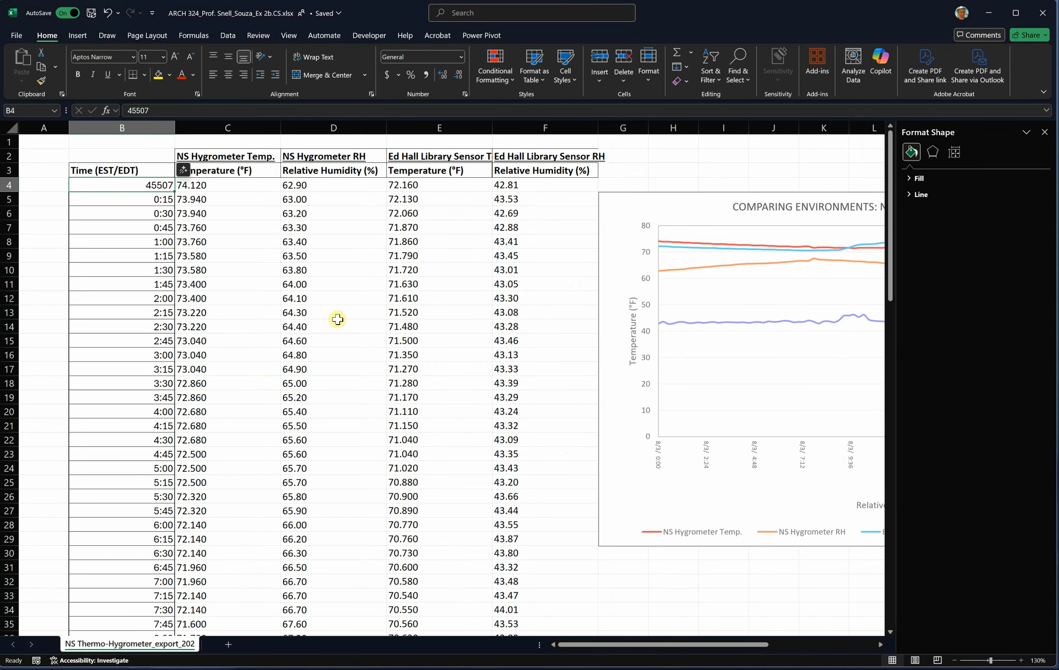
- Set the number format of the chart's horizontal axis to the Time category with type 13:30
{"action": "left_click", "coordinate": [659, 462]}
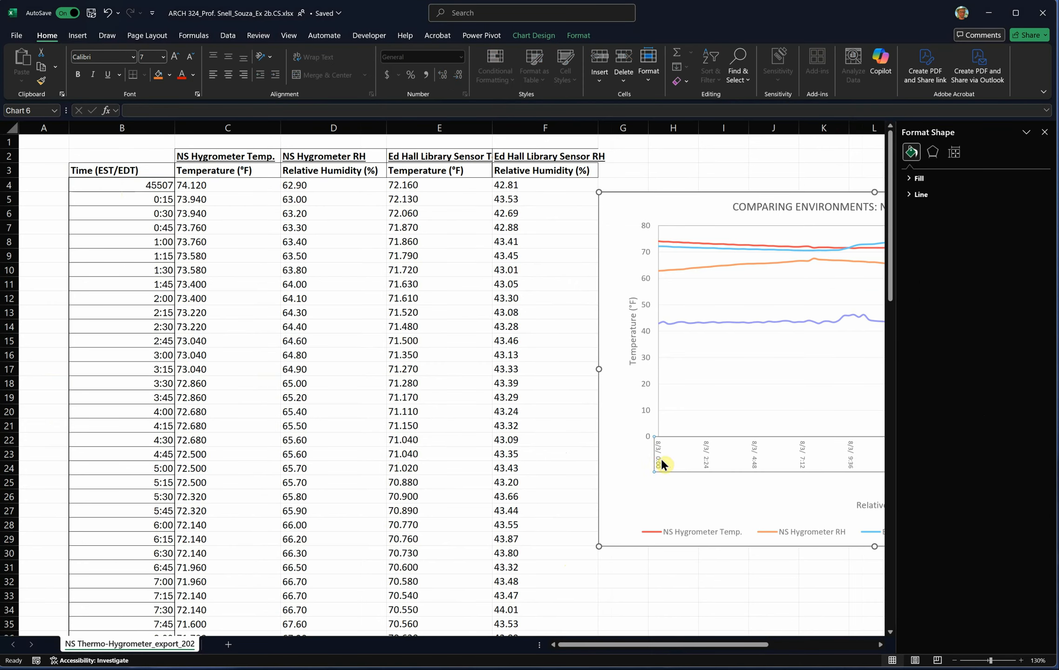
{"action": "left_click", "coordinate": [1001, 251]}
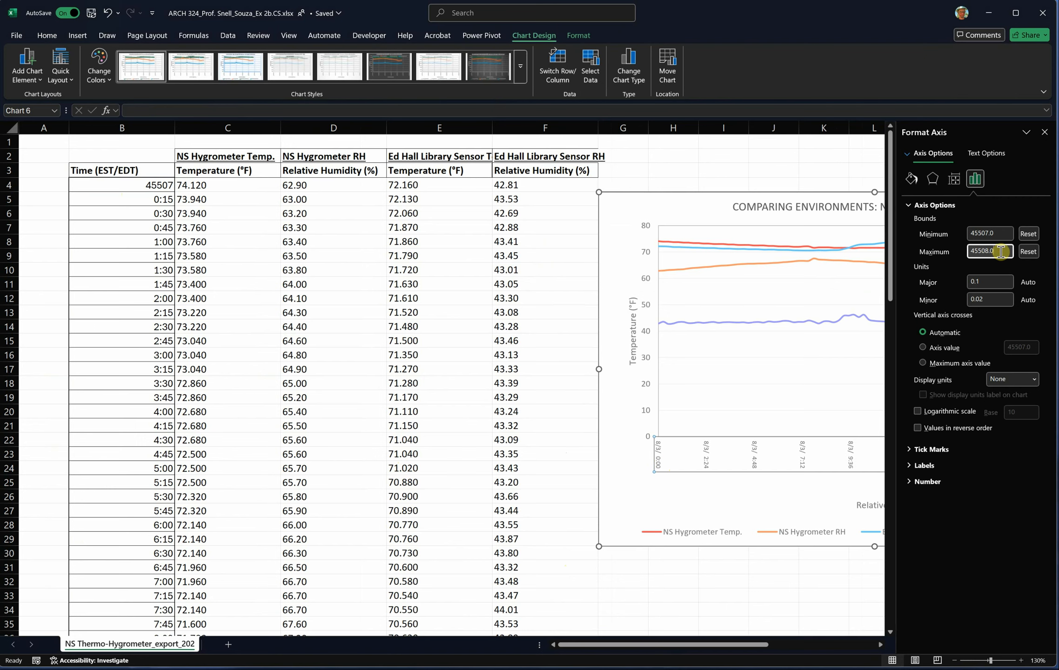
{"action": "left_click", "coordinate": [968, 481]}
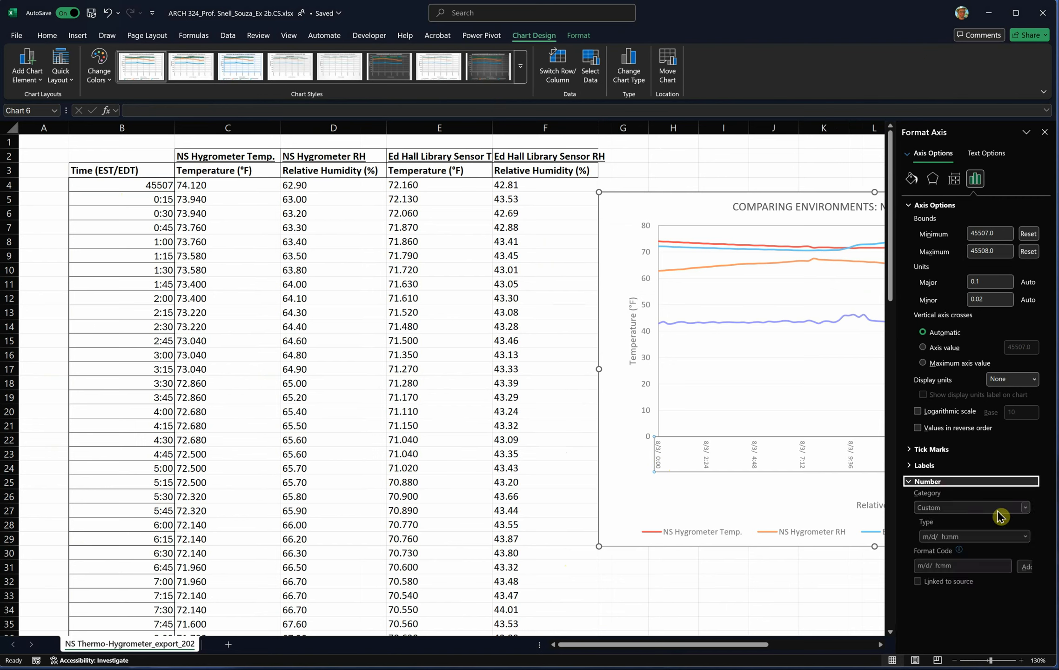
{"action": "left_click", "coordinate": [1026, 539]}
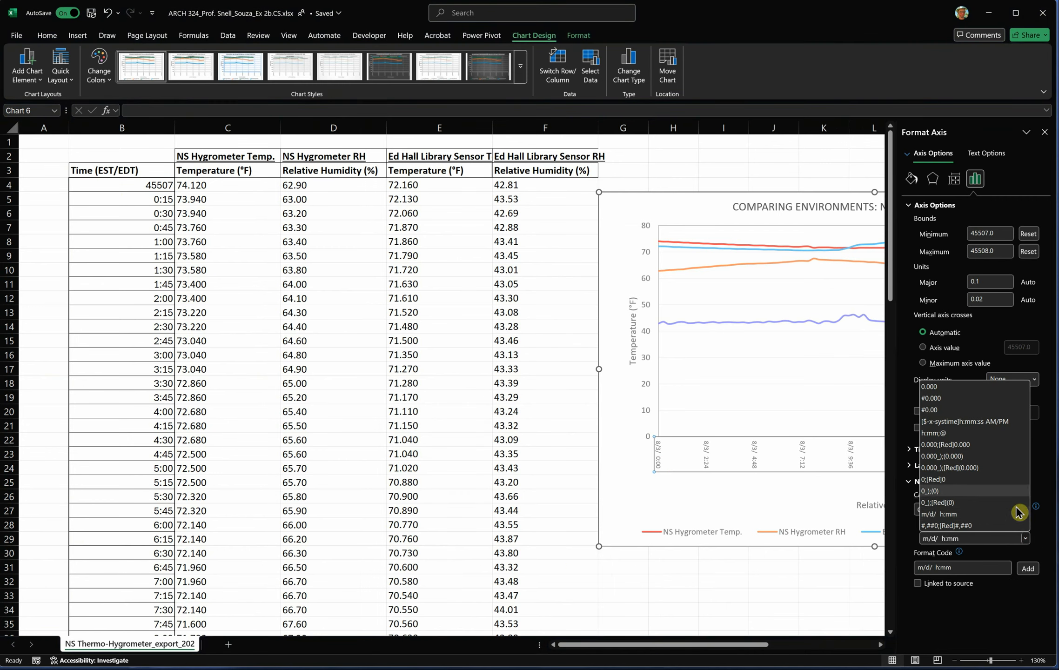
{"action": "left_click", "coordinate": [1045, 495]}
{"action": "left_click", "coordinate": [1025, 513]}
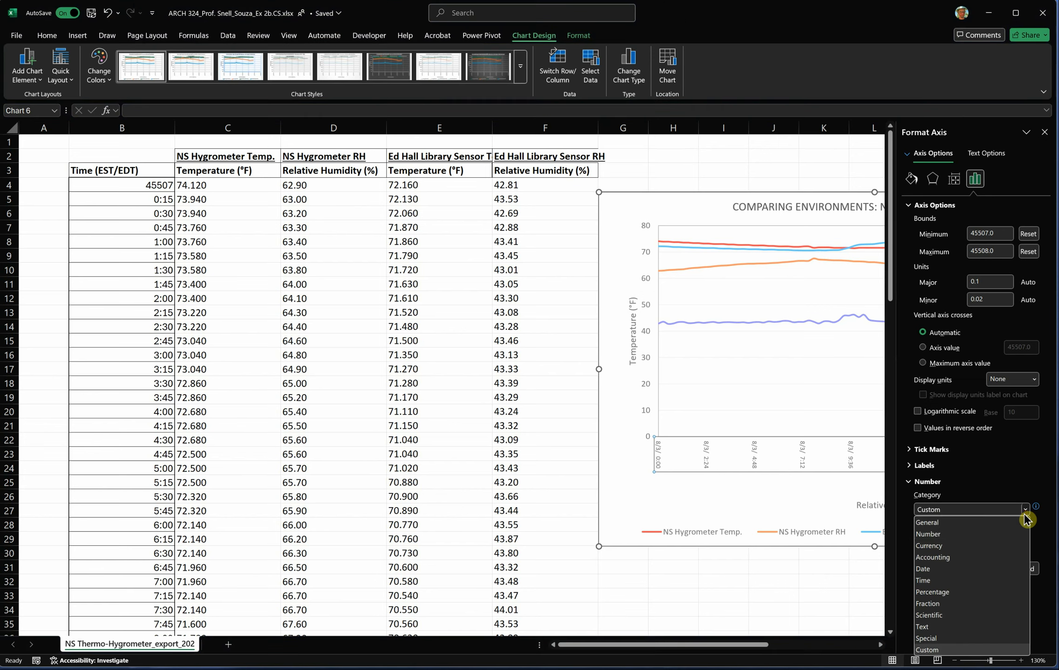
{"action": "left_click", "coordinate": [1010, 584]}
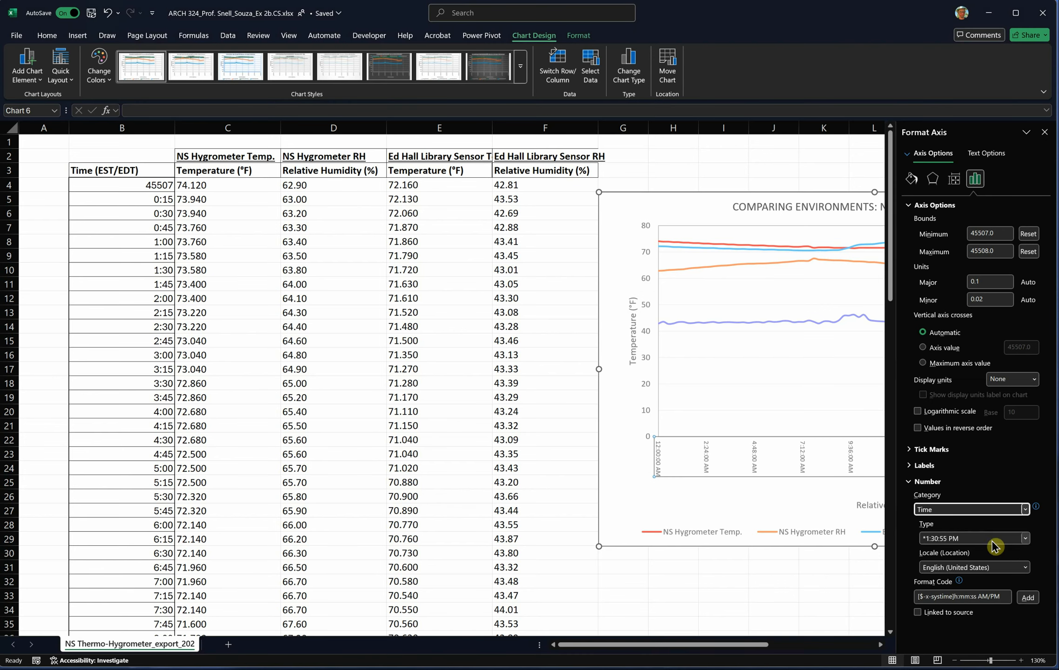
{"action": "left_click", "coordinate": [1025, 540]}
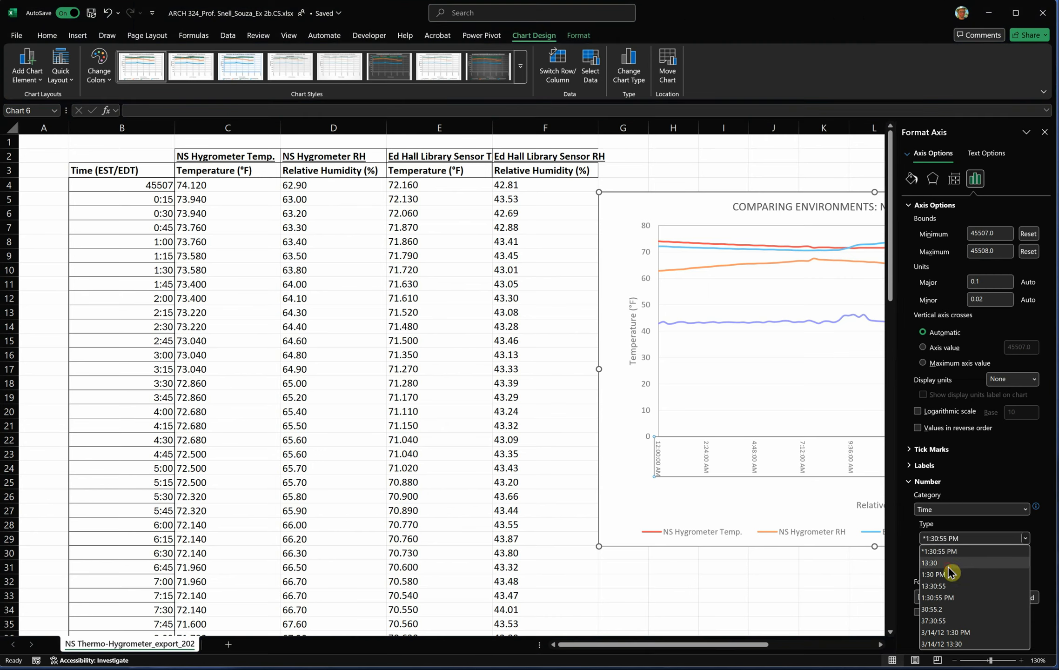
{"action": "left_click", "coordinate": [972, 562]}
{"action": "left_click", "coordinate": [791, 598]}
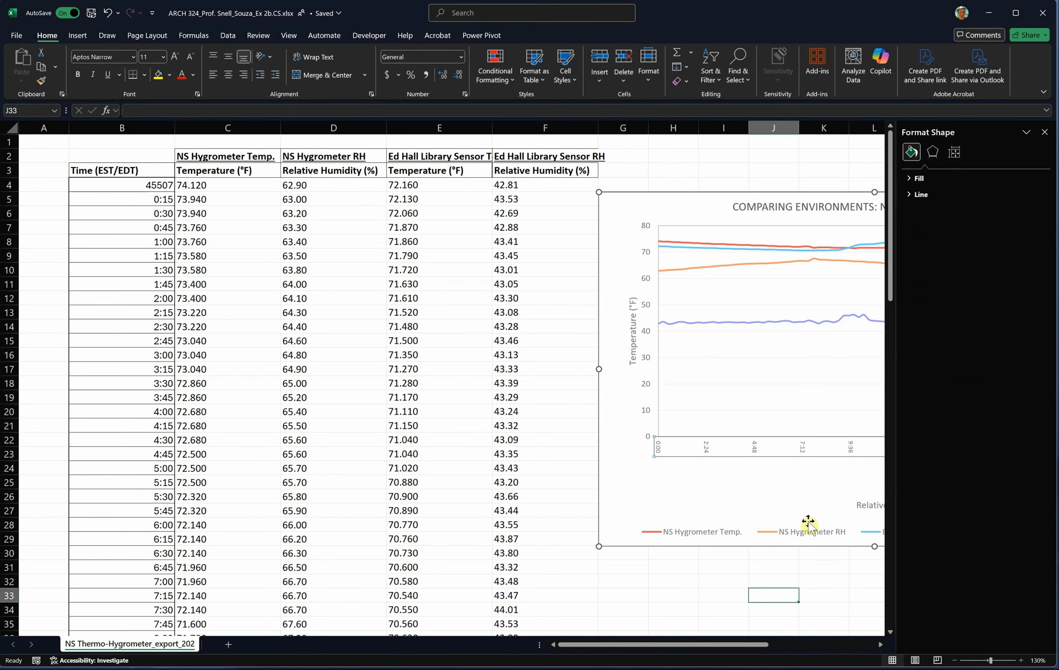
{"action": "left_click_drag", "start_coordinate": [716, 646], "coordinate": [785, 650]}
{"action": "left_click", "coordinate": [594, 596]}
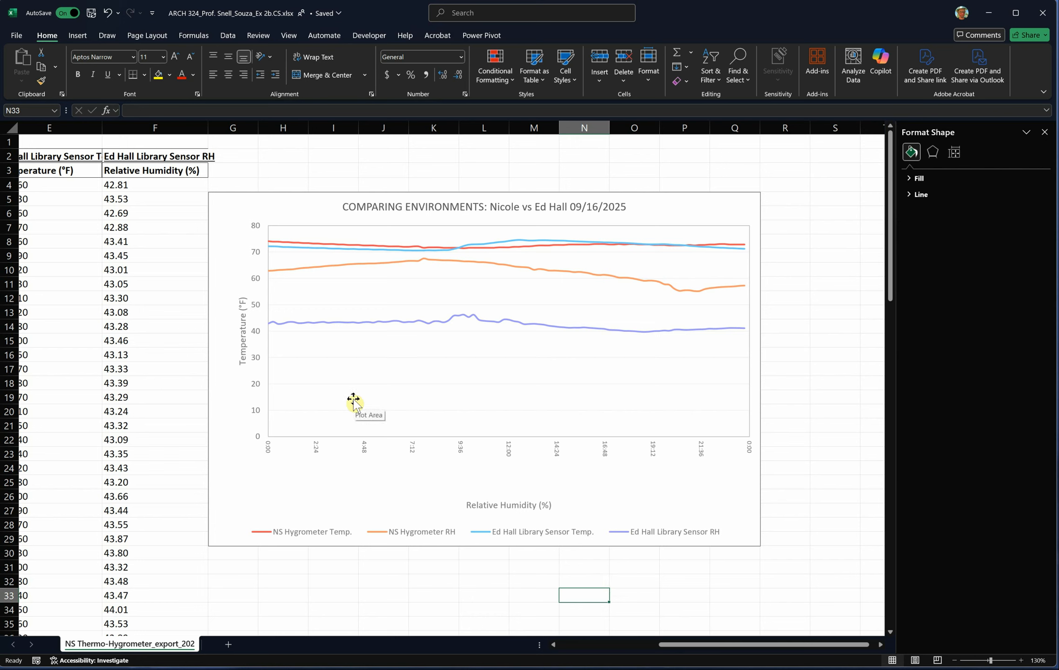
- Examine the chart's data source and the name, X and Y ranges of the NS Hygrometer Temp. series
{"action": "left_click", "coordinate": [521, 322]}
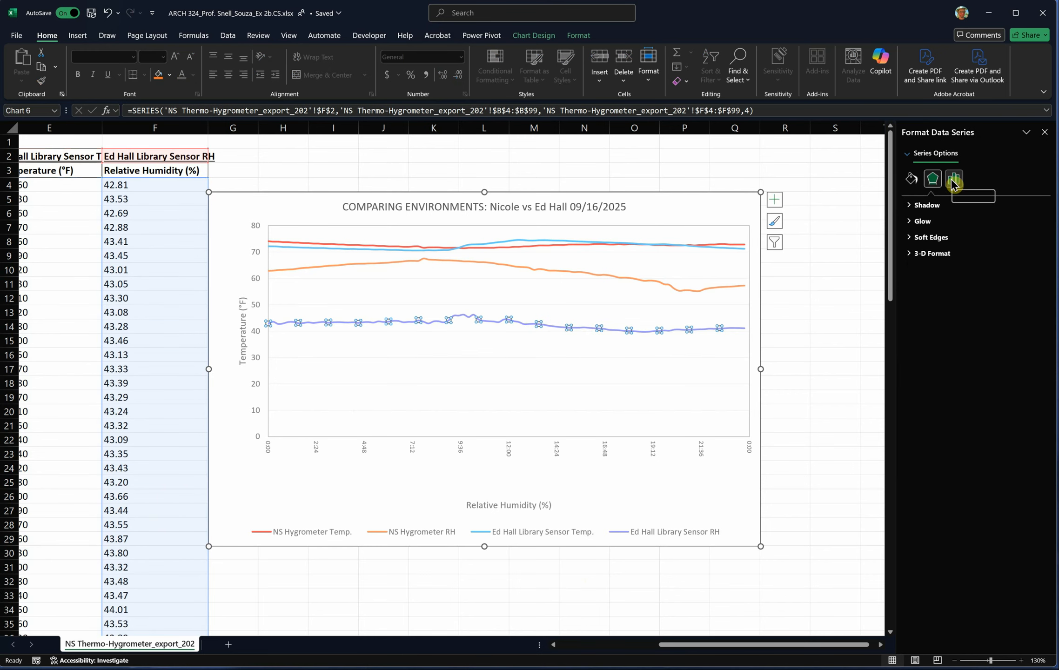
{"action": "left_click", "coordinate": [456, 373]}
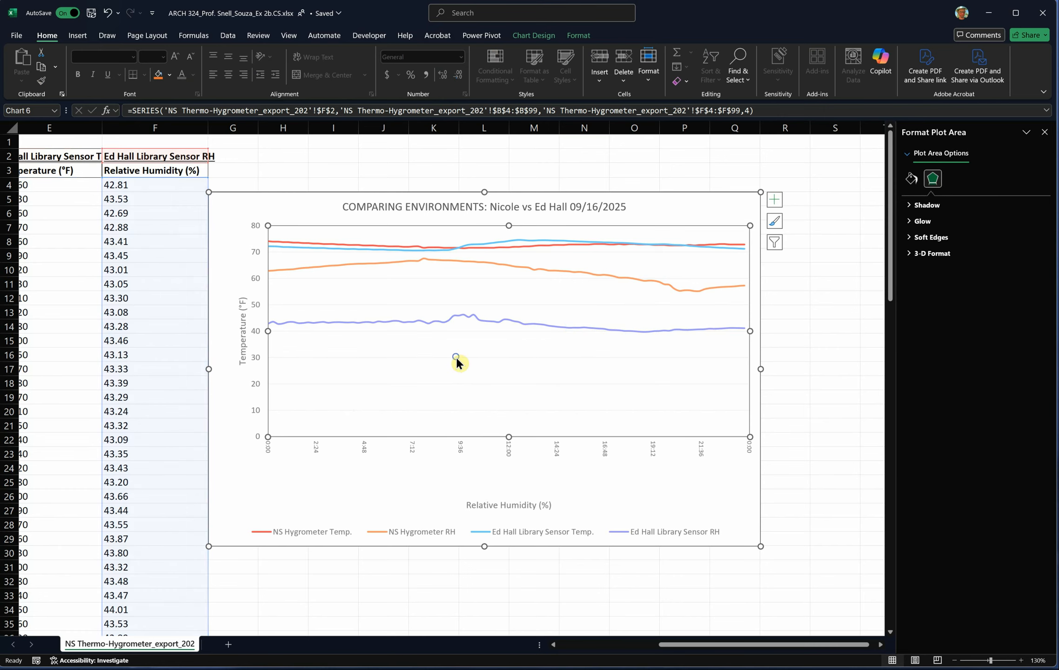
{"action": "right_click", "coordinate": [457, 358]}
{"action": "left_click", "coordinate": [490, 416]}
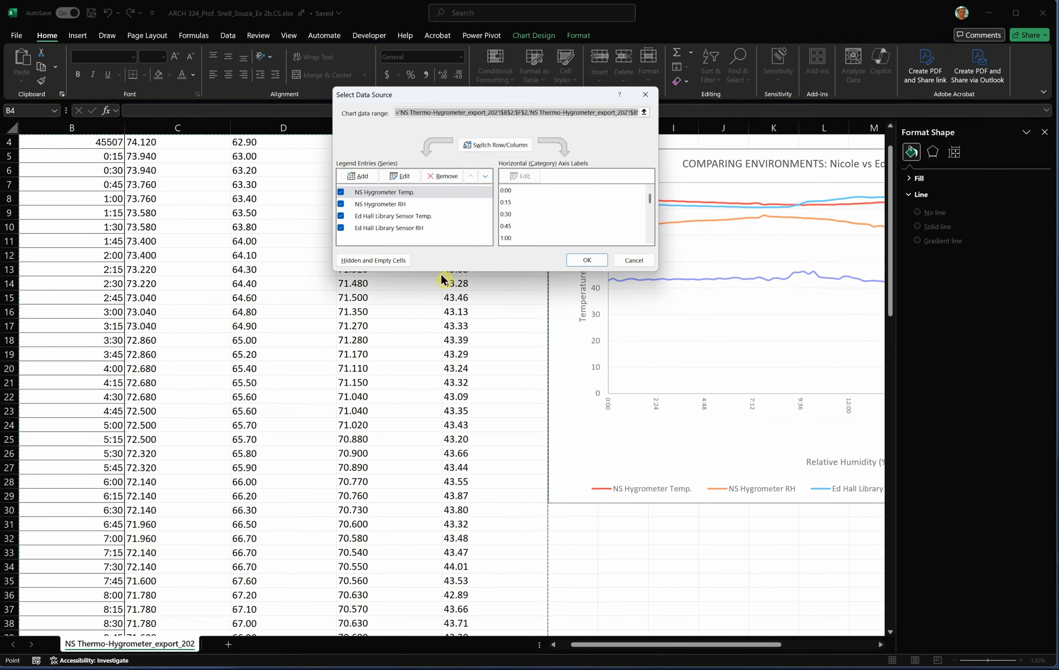
{"action": "left_click", "coordinate": [404, 176]}
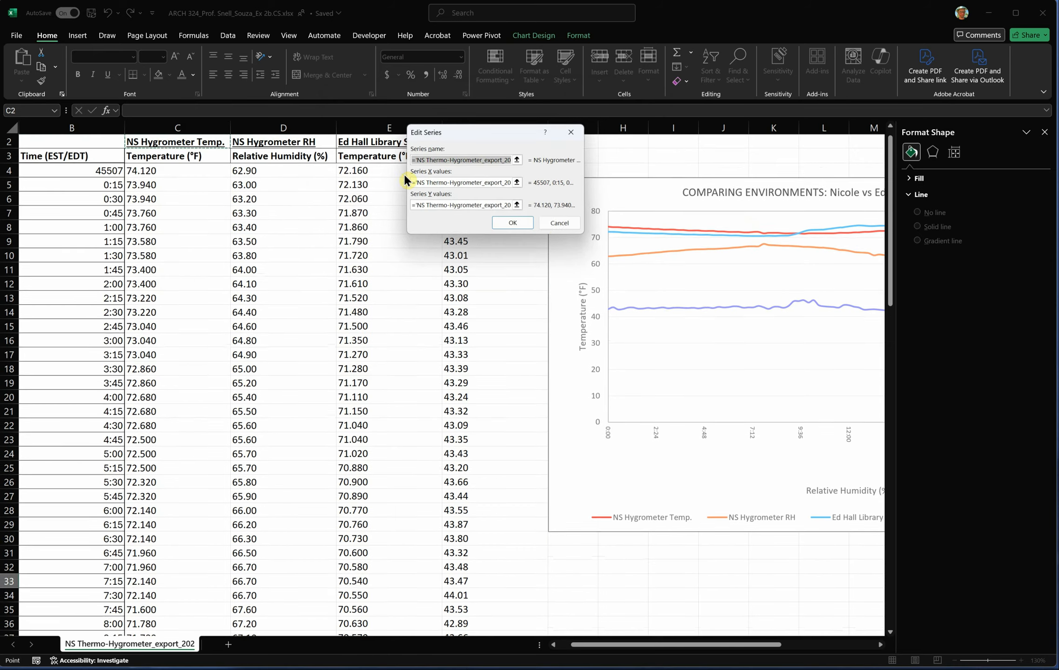
{"action": "left_click", "coordinate": [542, 217]}
{"action": "left_click", "coordinate": [636, 267]}
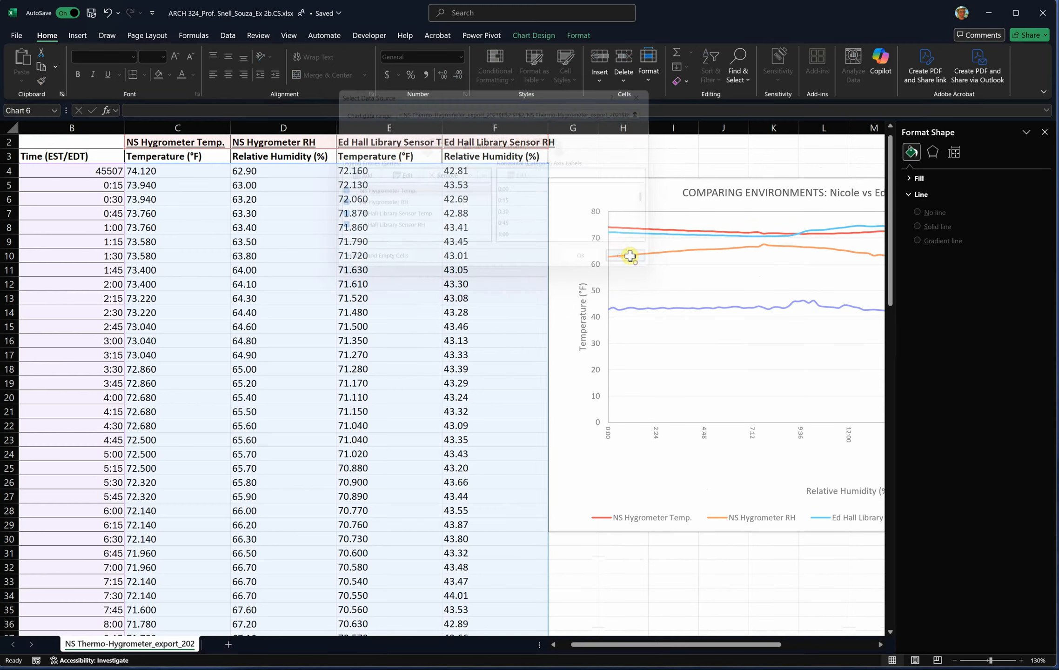
{"action": "scroll", "coordinate": [469, 369], "scroll_direction": "down", "scroll_amount": 5}
{"action": "key", "text": "Escape"}
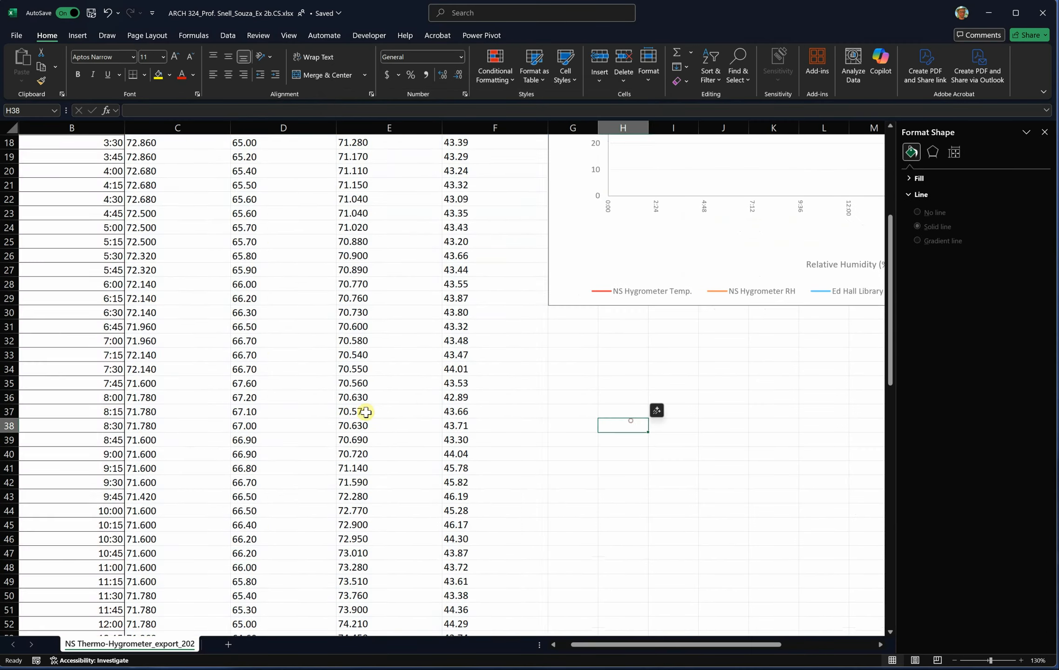
{"action": "scroll", "coordinate": [351, 421], "scroll_direction": "down", "scroll_amount": 3}
{"action": "scroll", "coordinate": [351, 428], "scroll_direction": "down", "scroll_amount": 1}
{"action": "scroll", "coordinate": [237, 274], "scroll_direction": "up", "scroll_amount": 1}
{"action": "left_click_drag", "start_coordinate": [41, 171], "coordinate": [280, 612]}
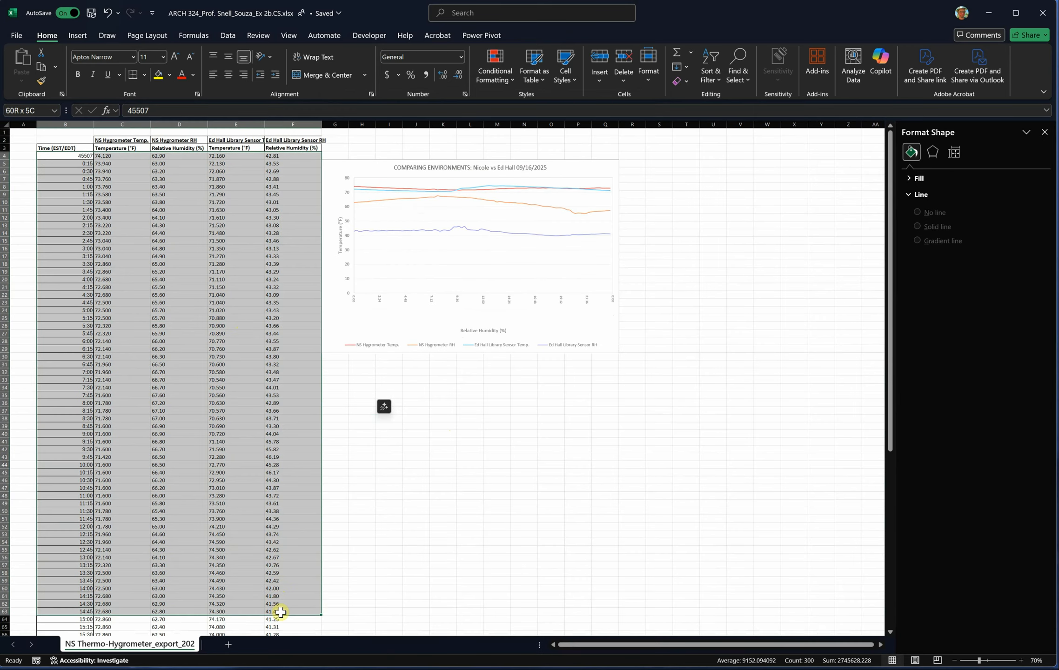
- Insert an empty scatter chart from a blank cell, then enlarge it and place it below the comparison chart
{"action": "left_click", "coordinate": [573, 461]}
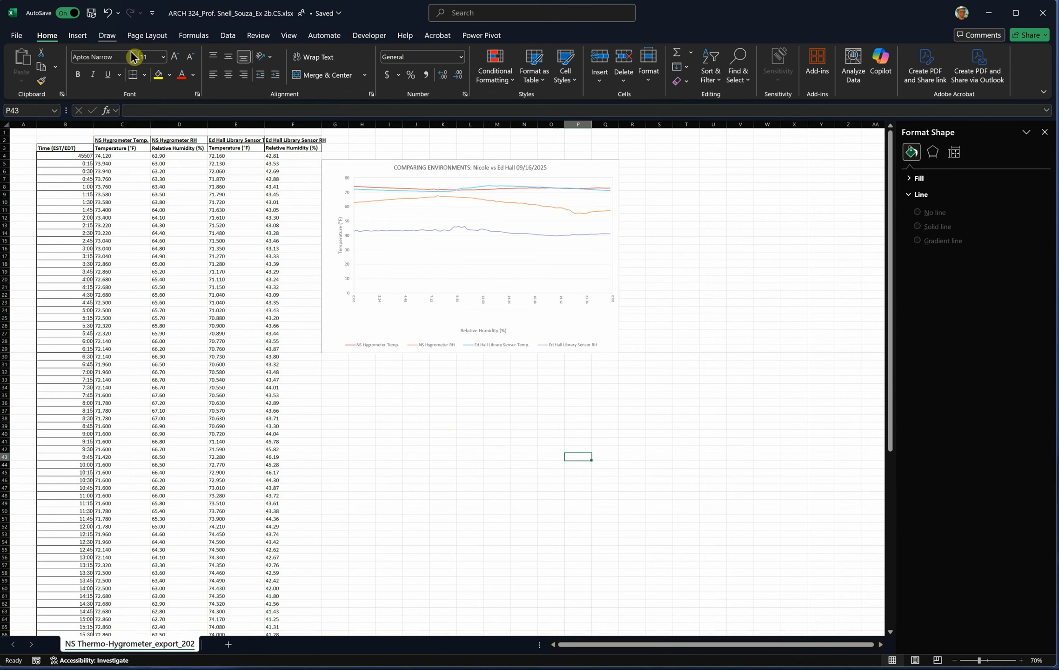
{"action": "left_click", "coordinate": [79, 36]}
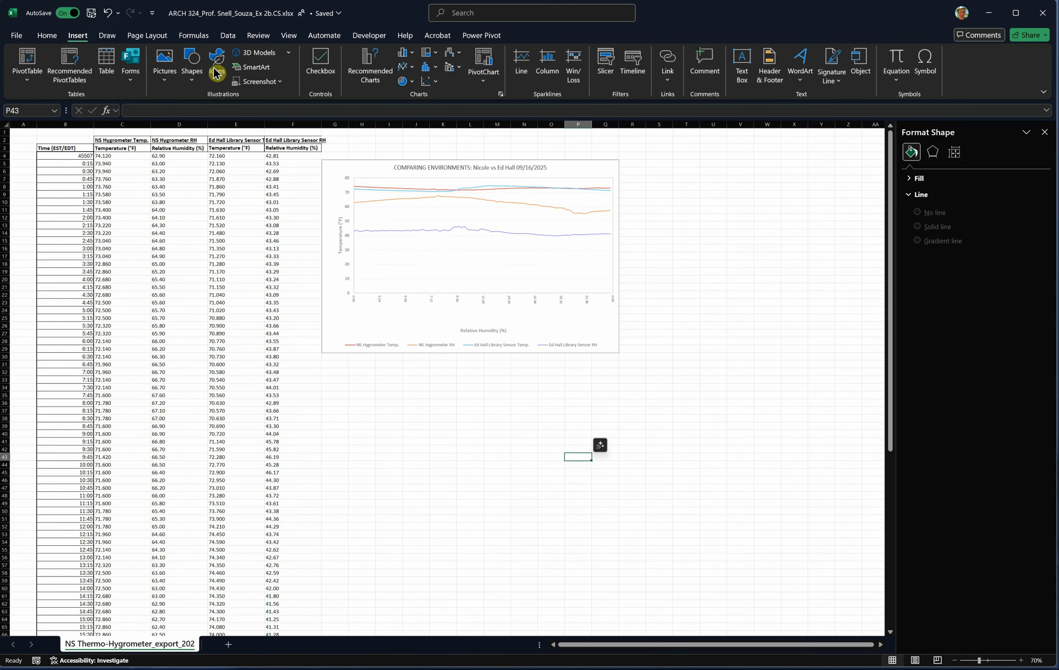
{"action": "left_click", "coordinate": [433, 82]}
{"action": "left_click", "coordinate": [471, 111]}
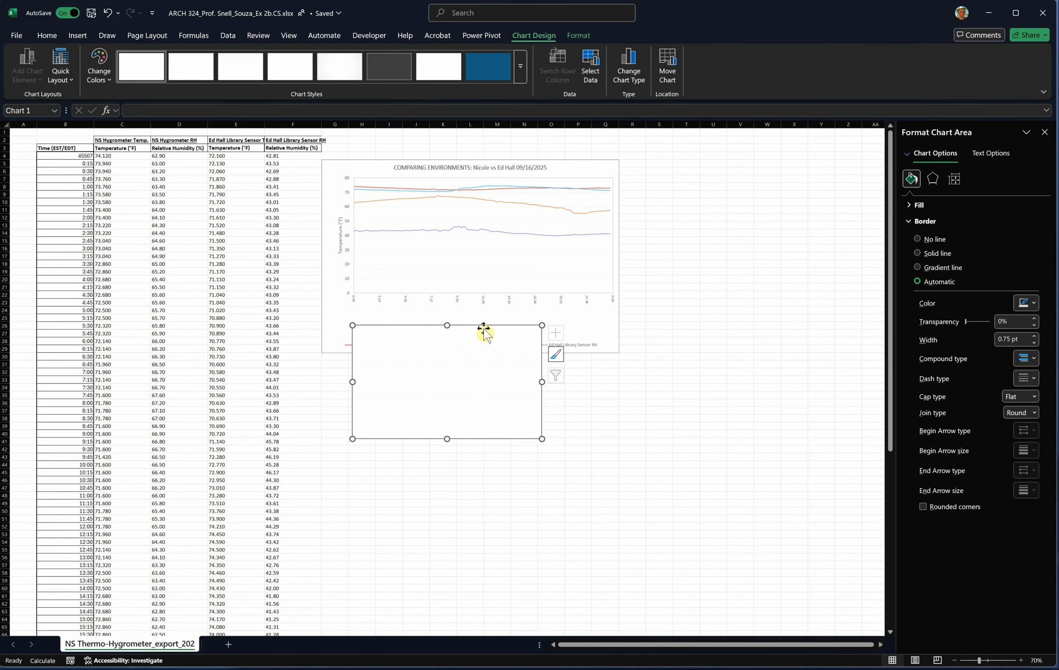
{"action": "left_click_drag", "start_coordinate": [483, 331], "coordinate": [585, 379]}
{"action": "right_click", "coordinate": [470, 402]}
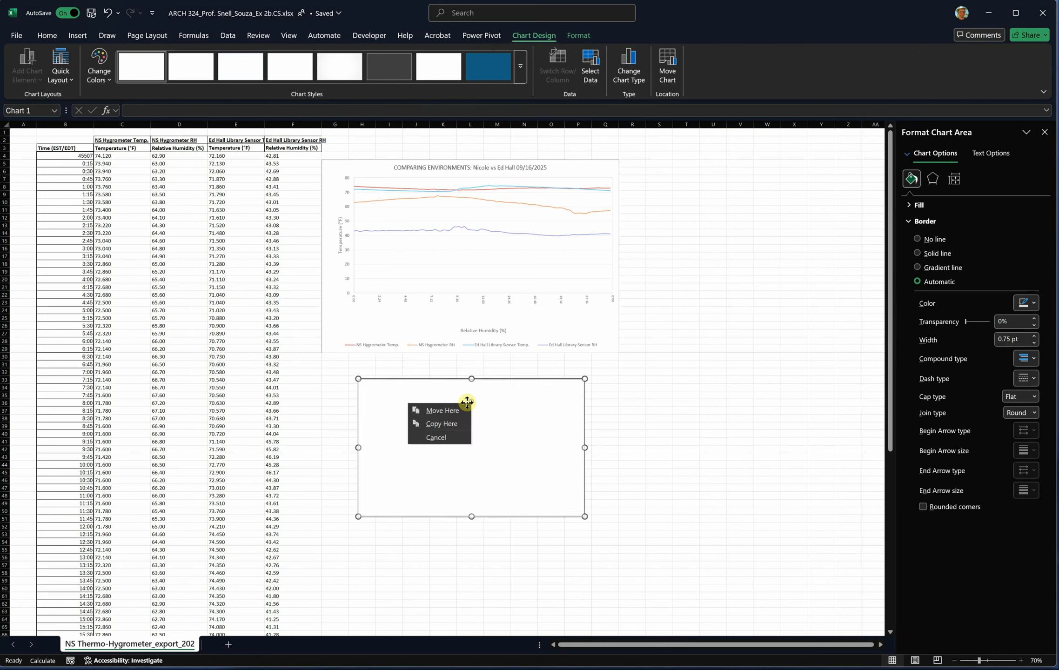
{"action": "left_click", "coordinate": [458, 436]}
{"action": "right_click", "coordinate": [514, 474]}
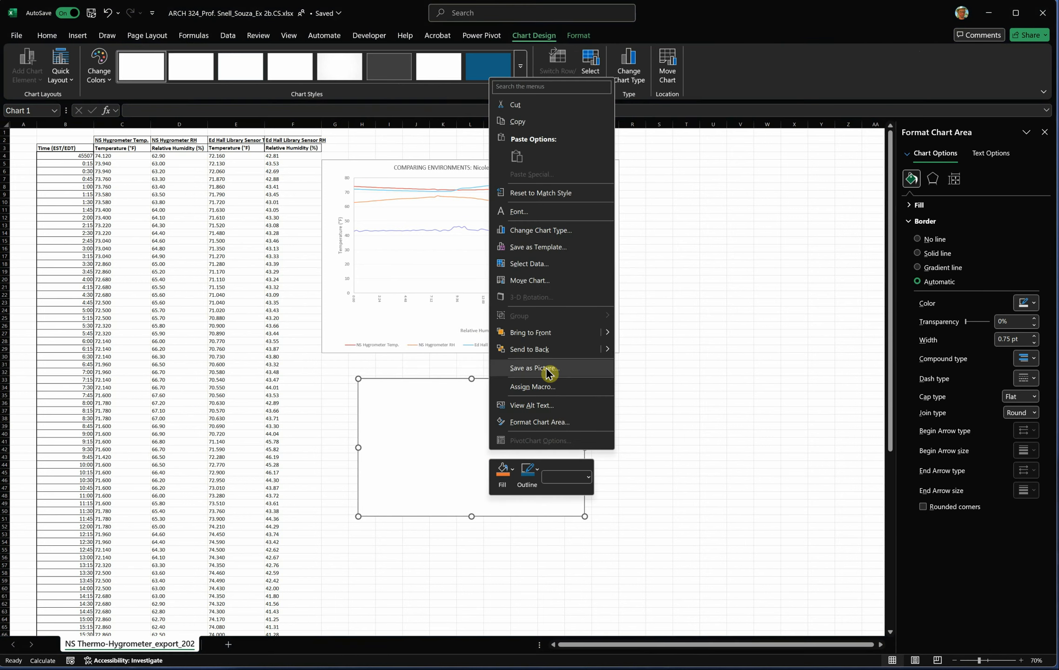
{"action": "left_click", "coordinate": [543, 264]}
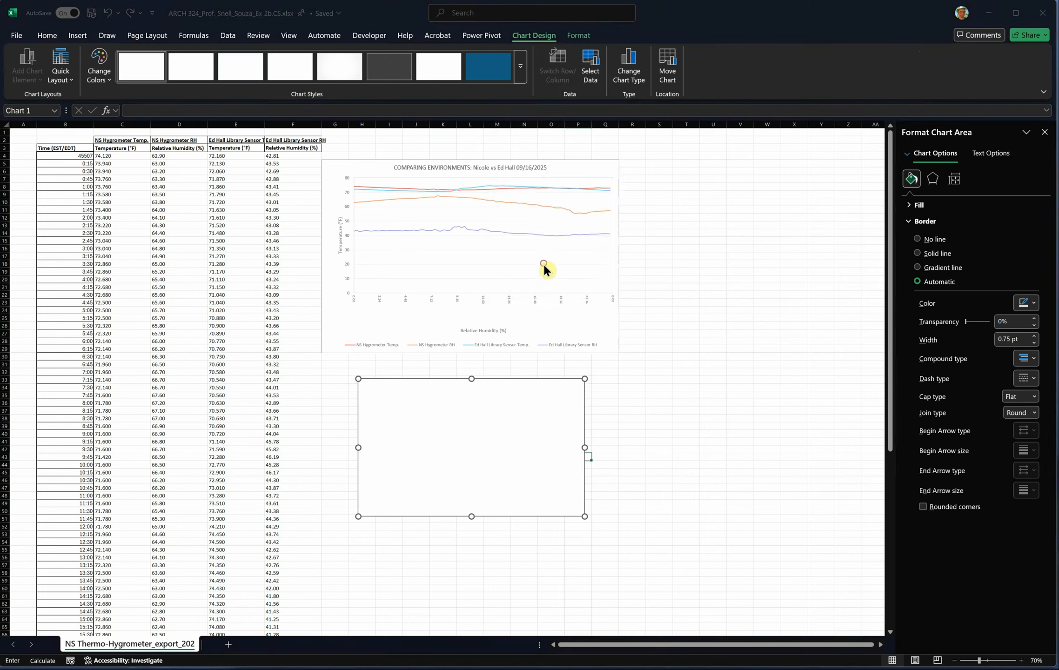
{"action": "left_click", "coordinate": [372, 176]}
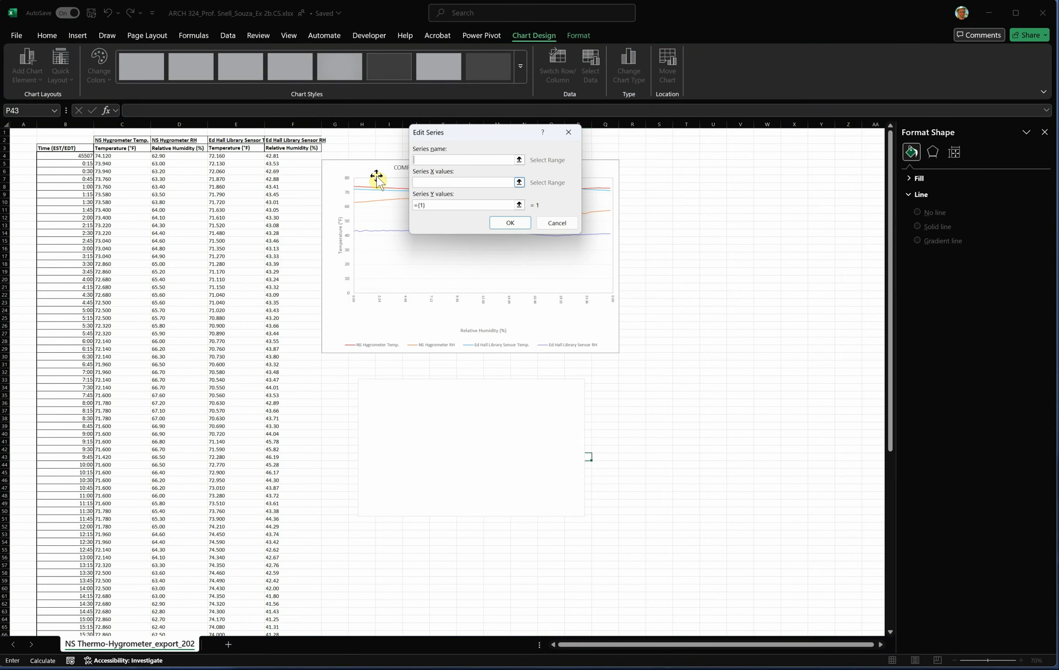
{"action": "left_click", "coordinate": [519, 183]}
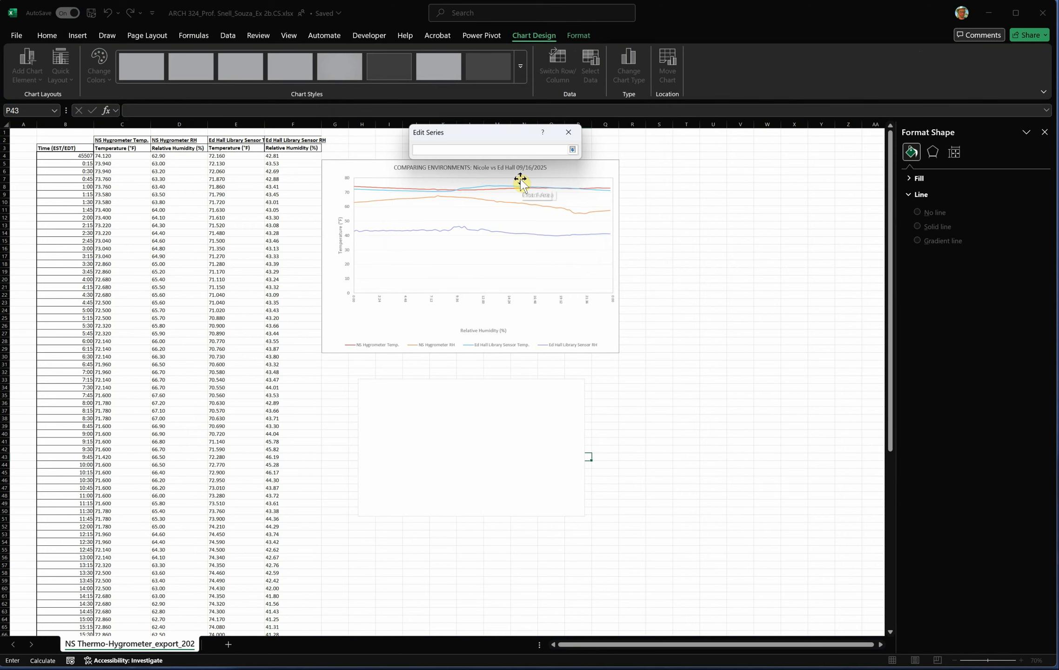
{"action": "left_click", "coordinate": [568, 132]}
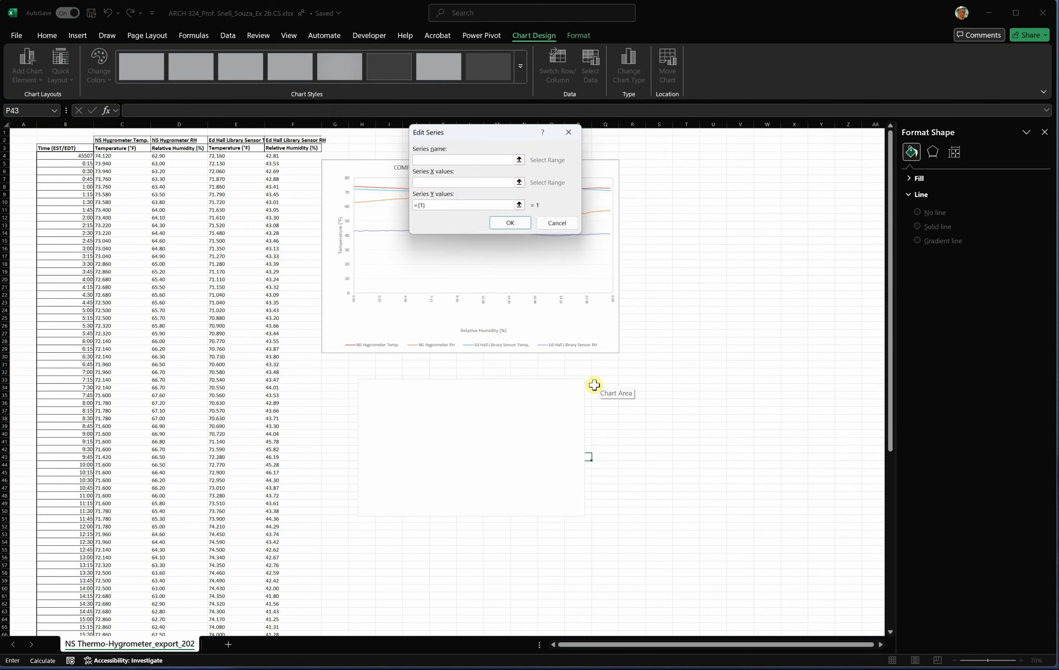
{"action": "left_click", "coordinate": [559, 226]}
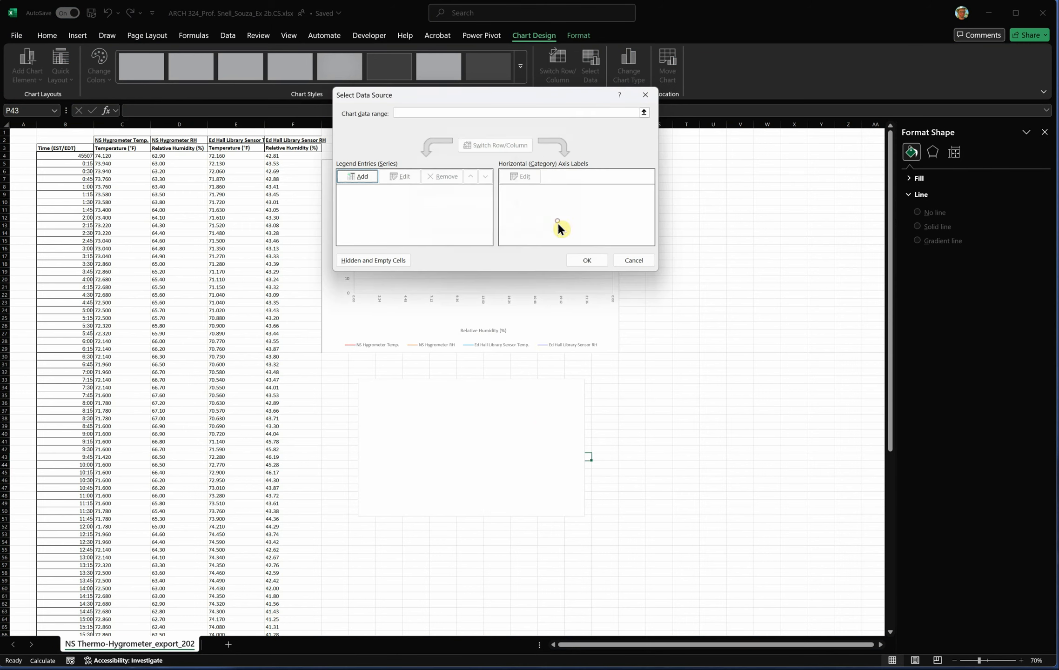
{"action": "left_click", "coordinate": [632, 258]}
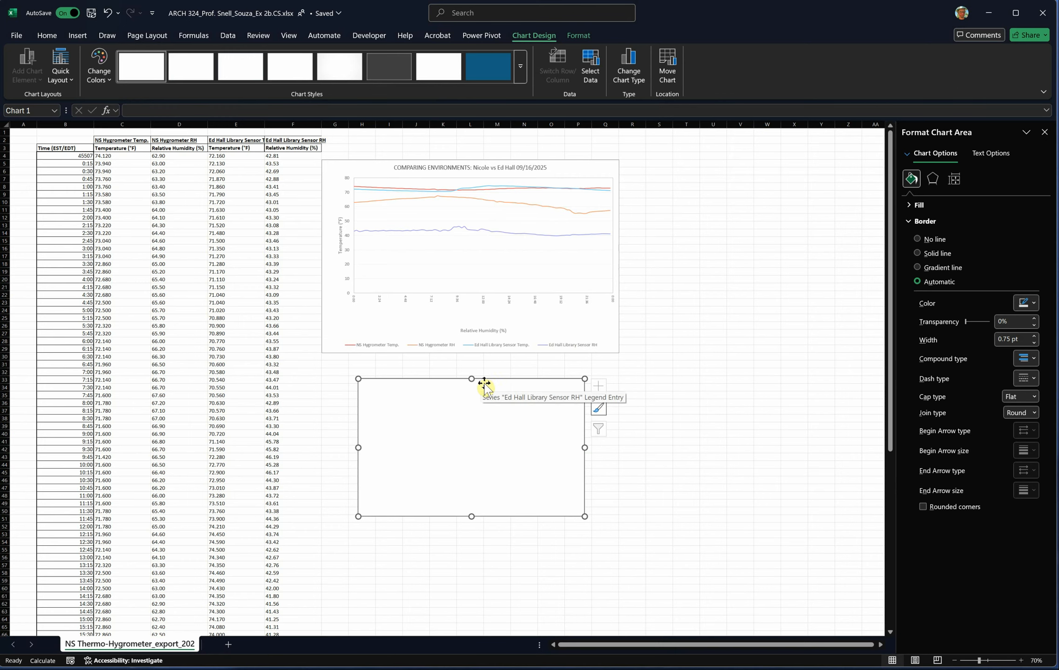
- Delete the empty scatter chart below the comparison chart and bring the comparison chart into closer view
{"action": "key", "text": "Delete"}
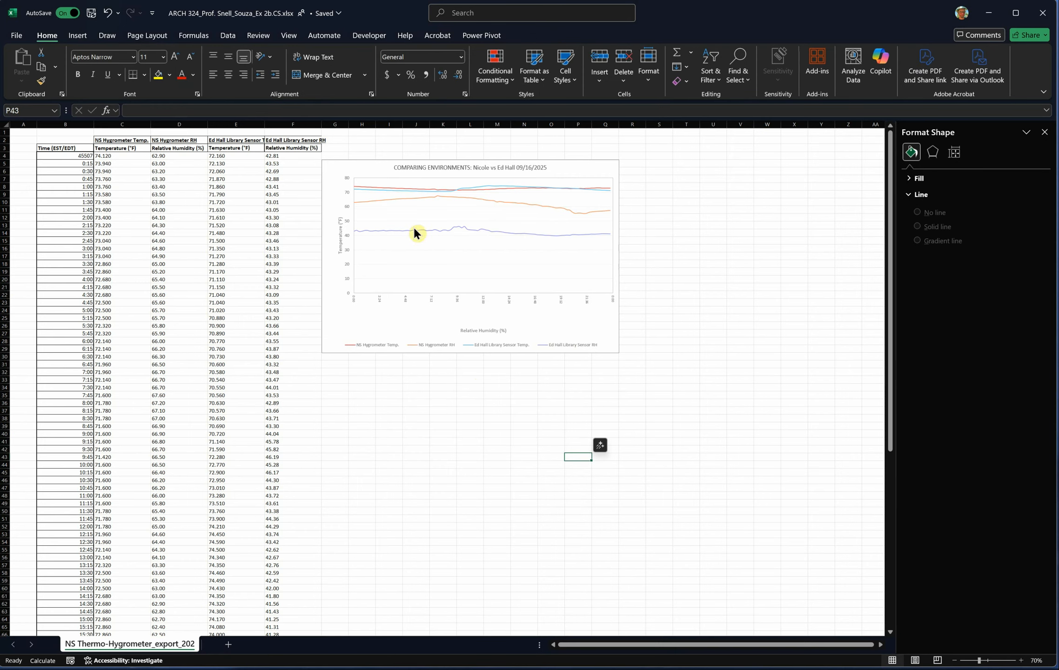
{"action": "scroll", "coordinate": [398, 182], "scroll_direction": "up", "scroll_amount": 5}
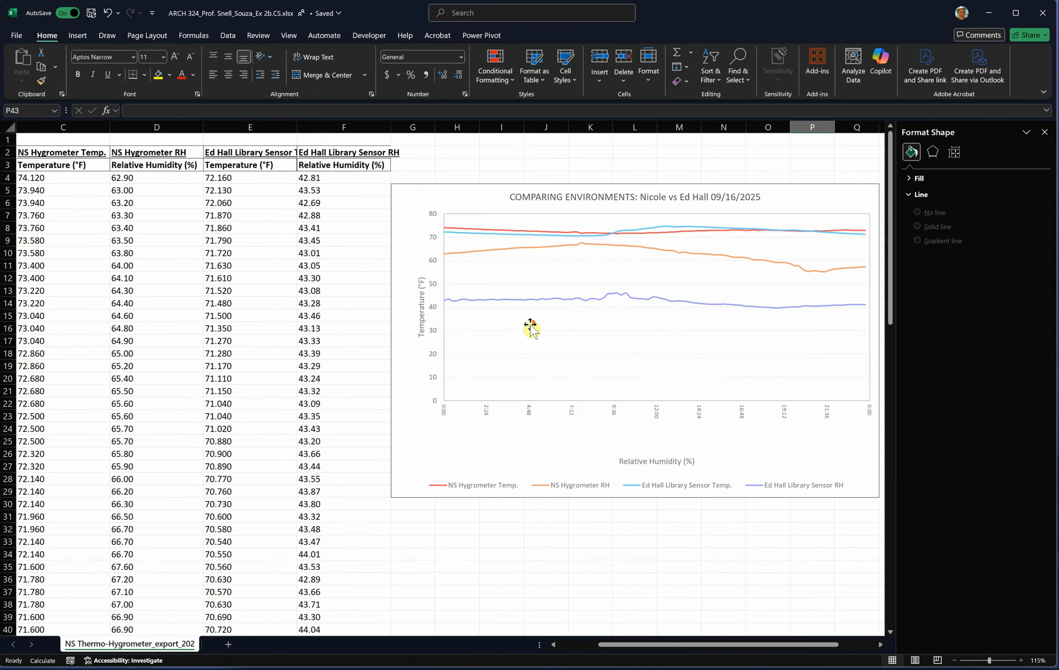
{"action": "left_click_drag", "start_coordinate": [643, 644], "coordinate": [719, 645]}
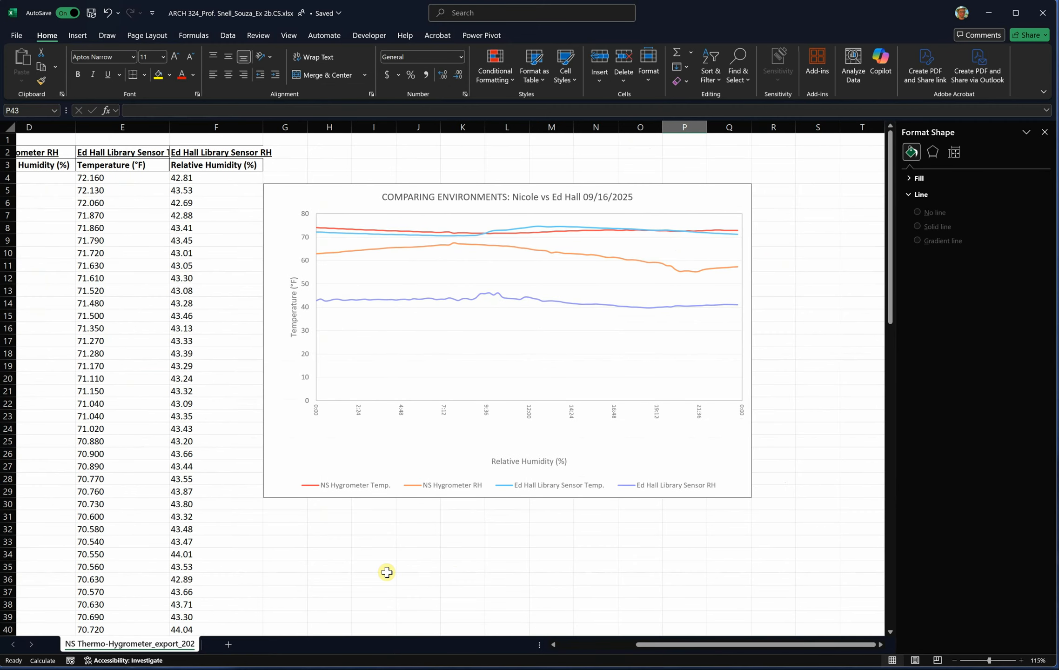